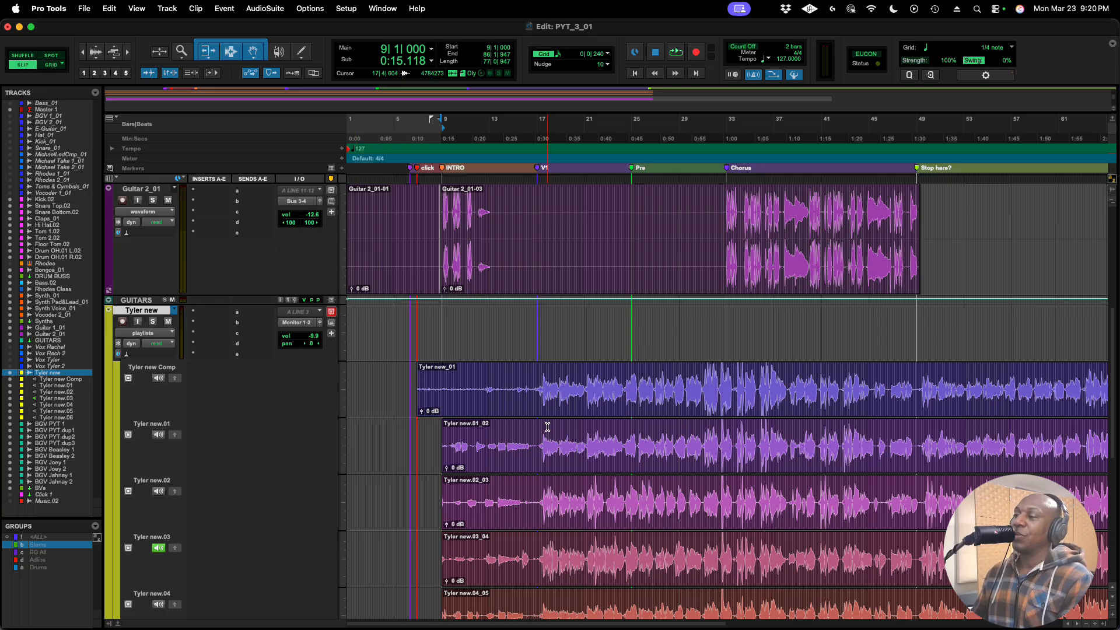
Review the vocal takes under the Tyler new track and switch its track view to waveform.
scroll(547, 426, down, 5)
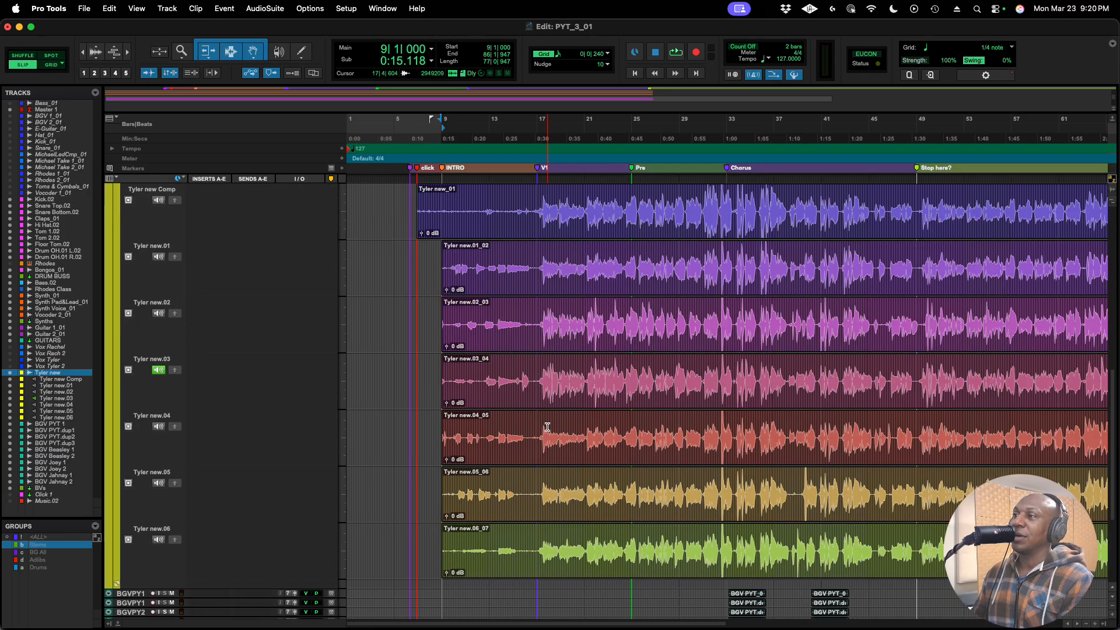
scroll(547, 426, up, 2)
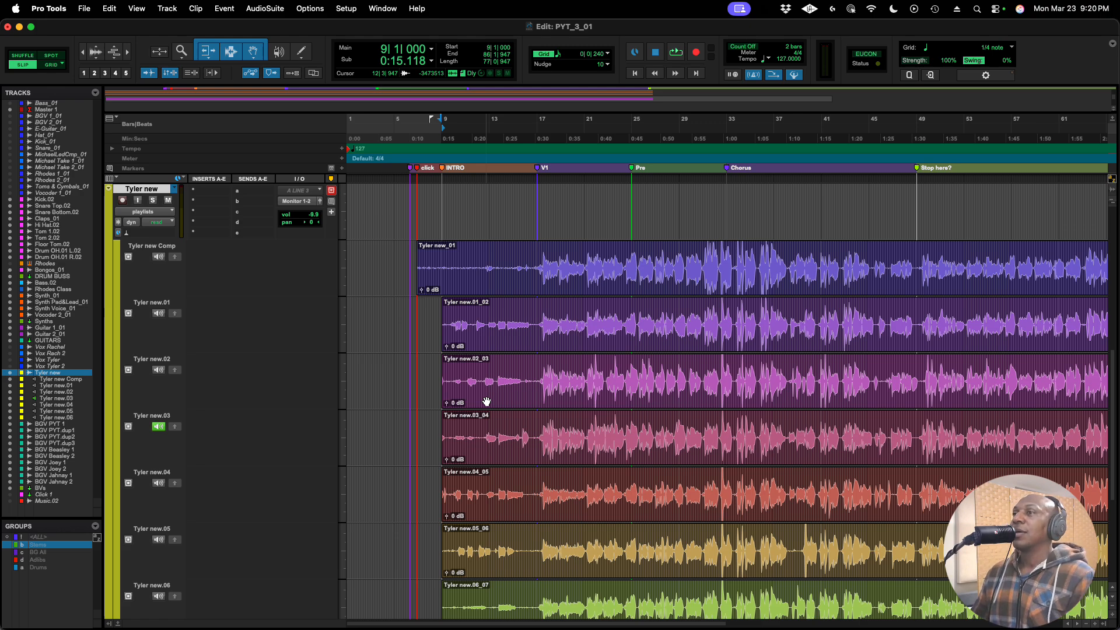
click(157, 212)
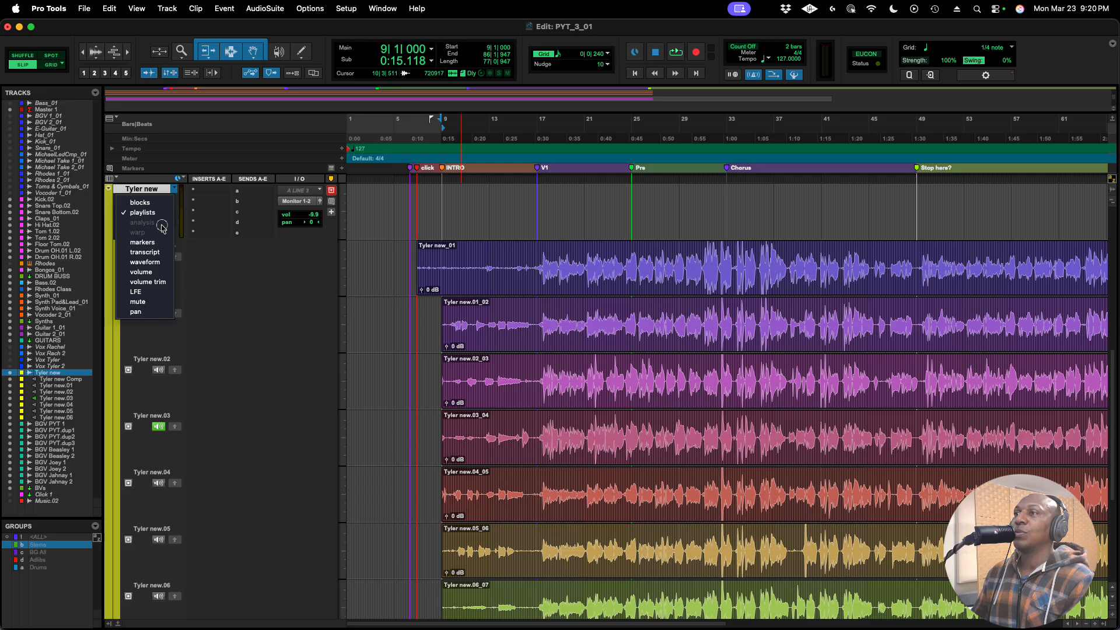
click(163, 263)
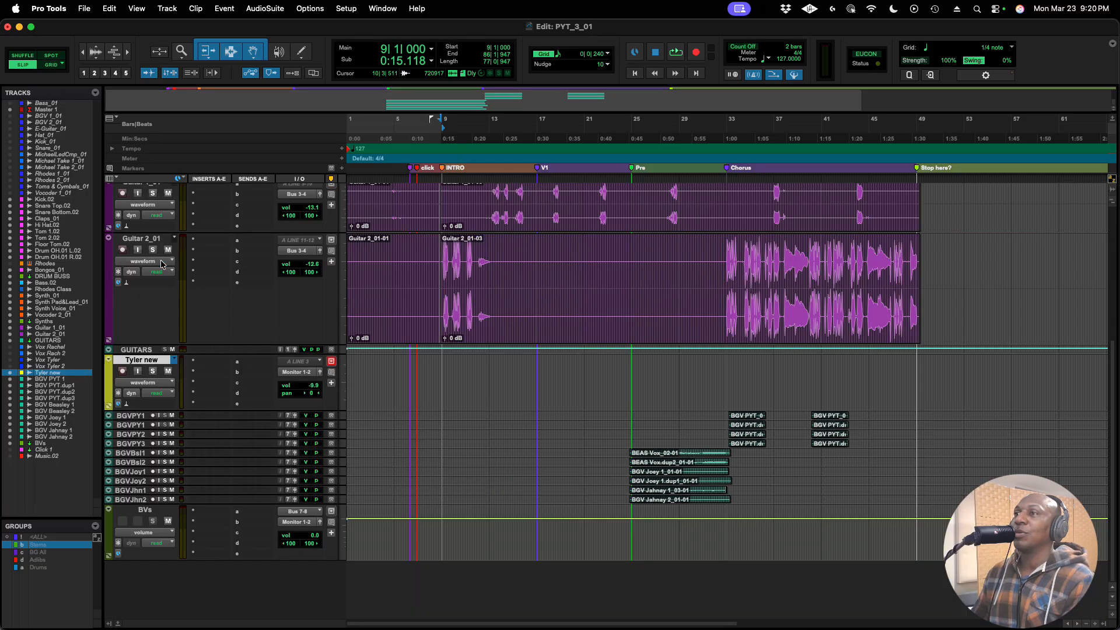
Look through the list of playlists available on the Tyler new track without choosing another one.
scroll(175, 297, up, 3)
scroll(186, 330, right, 2)
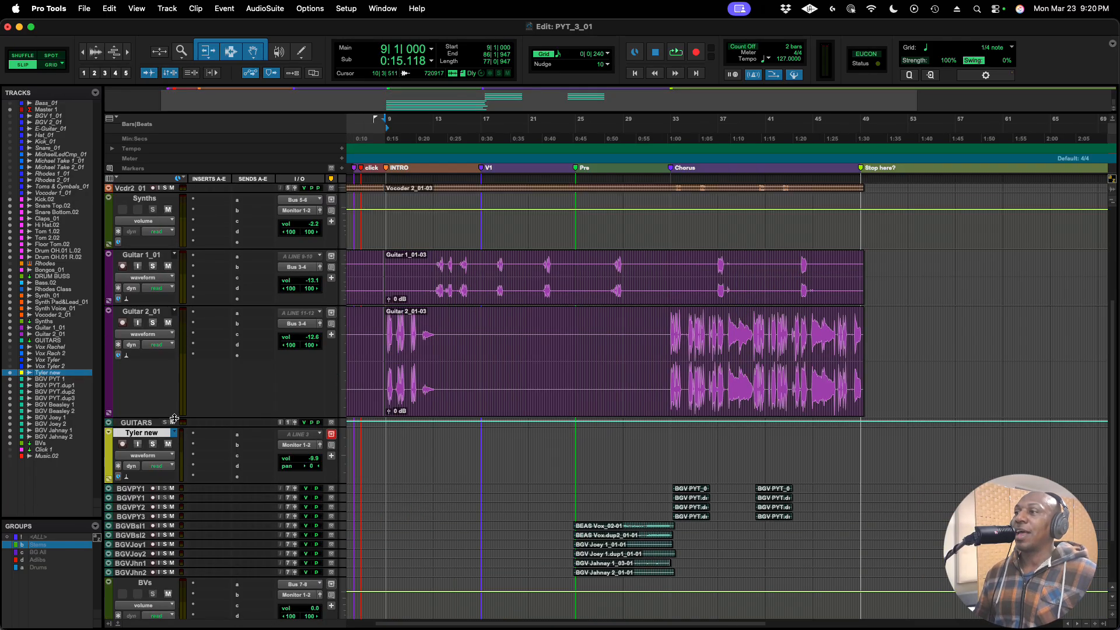
scroll(174, 420, down, 1)
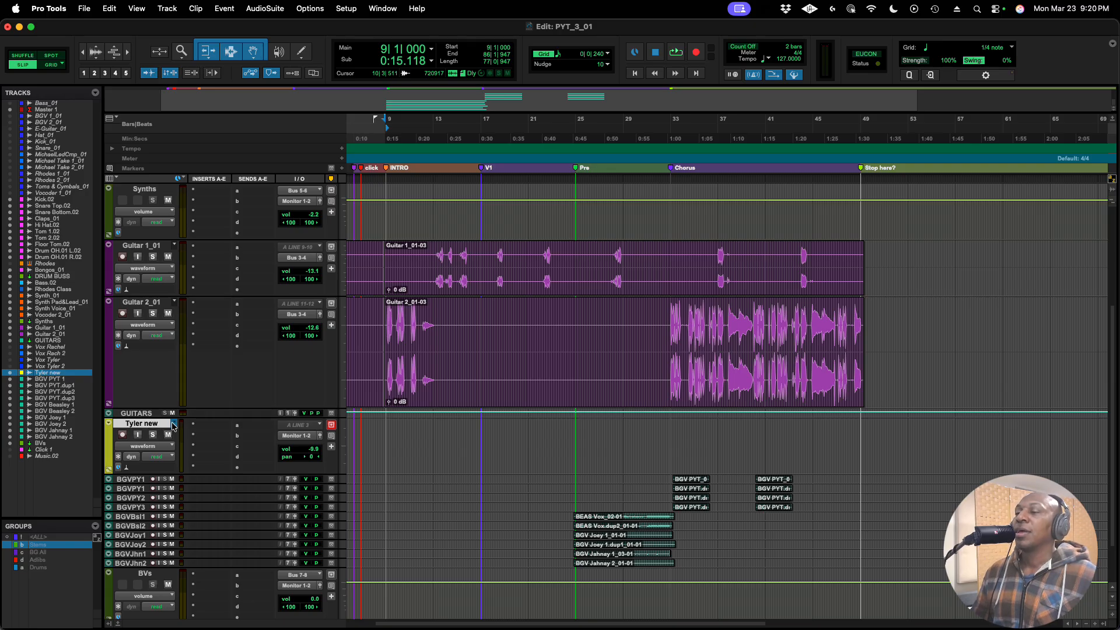
click(175, 425)
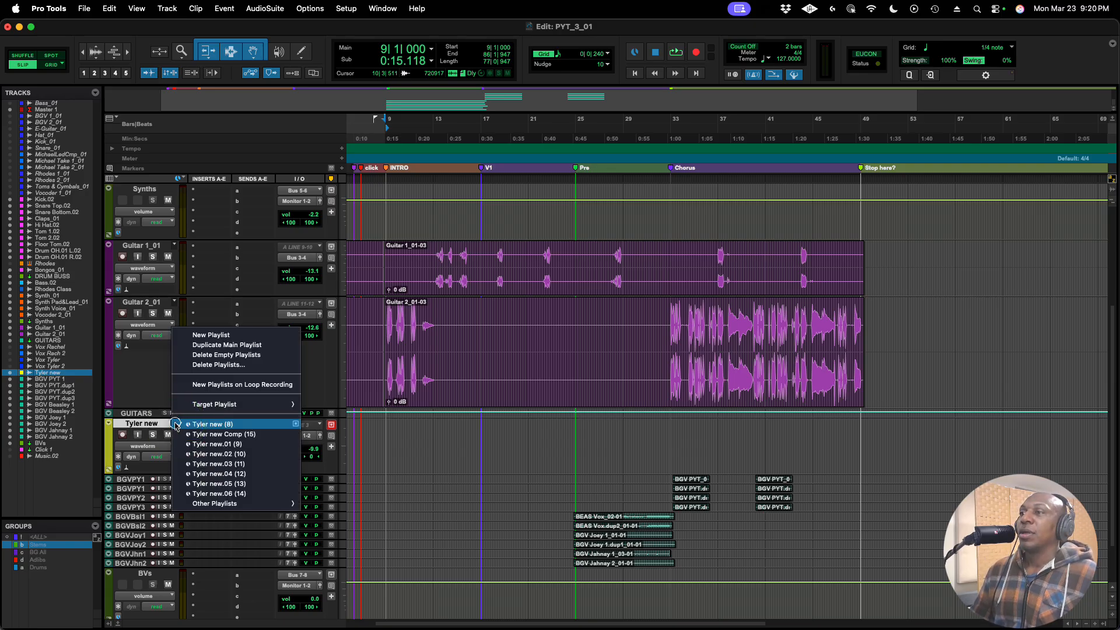
click(151, 425)
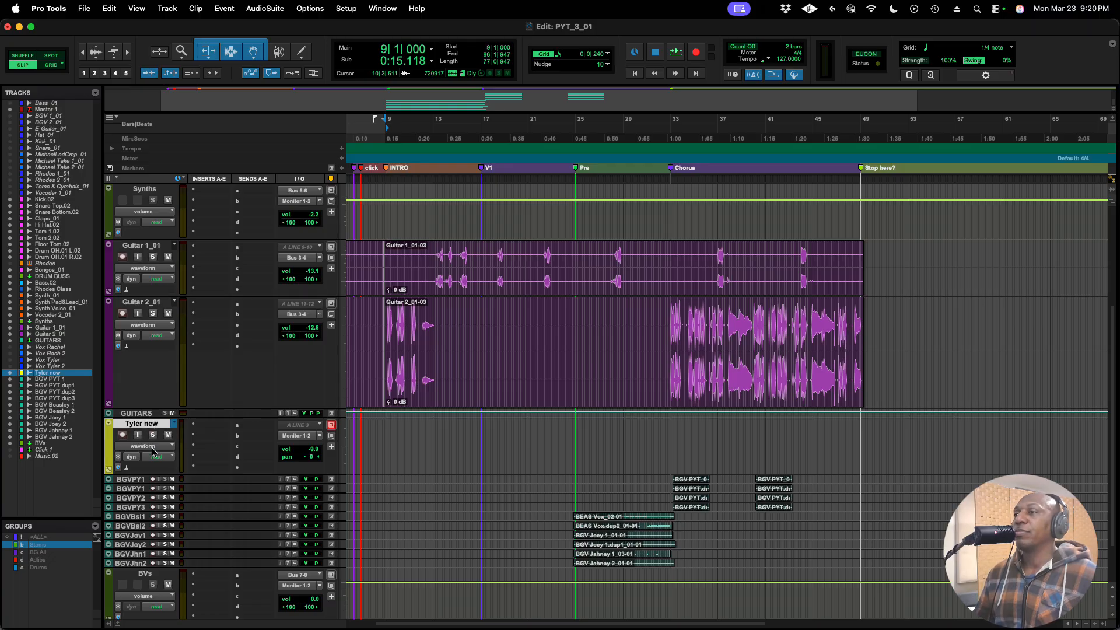
Set the Tyler new track view to playlists and bring all of its take lanes into view.
click(153, 447)
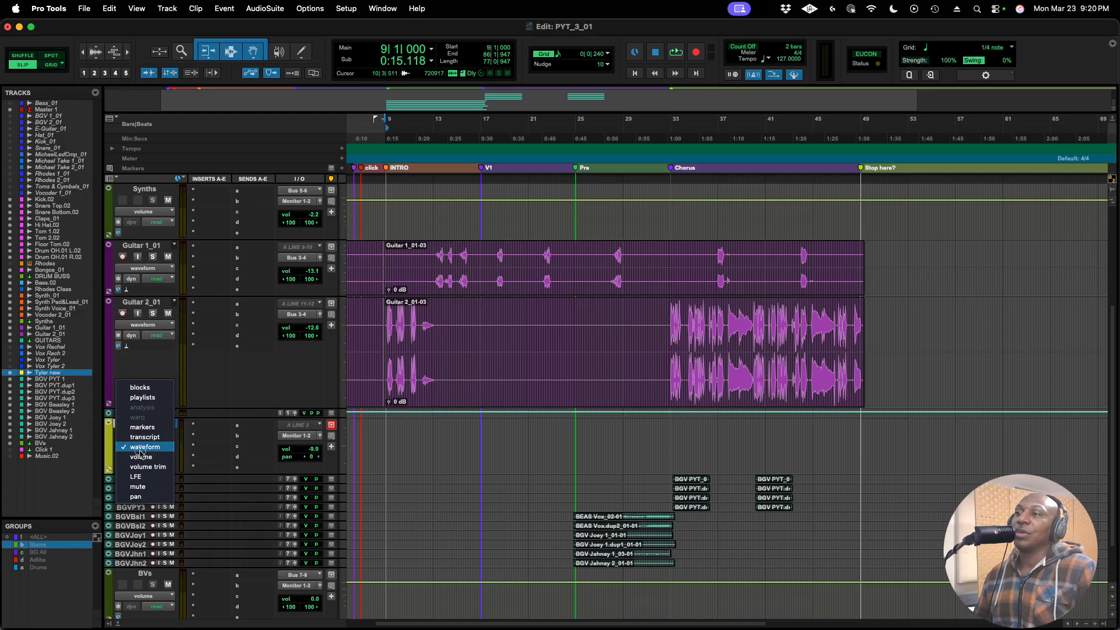
click(143, 398)
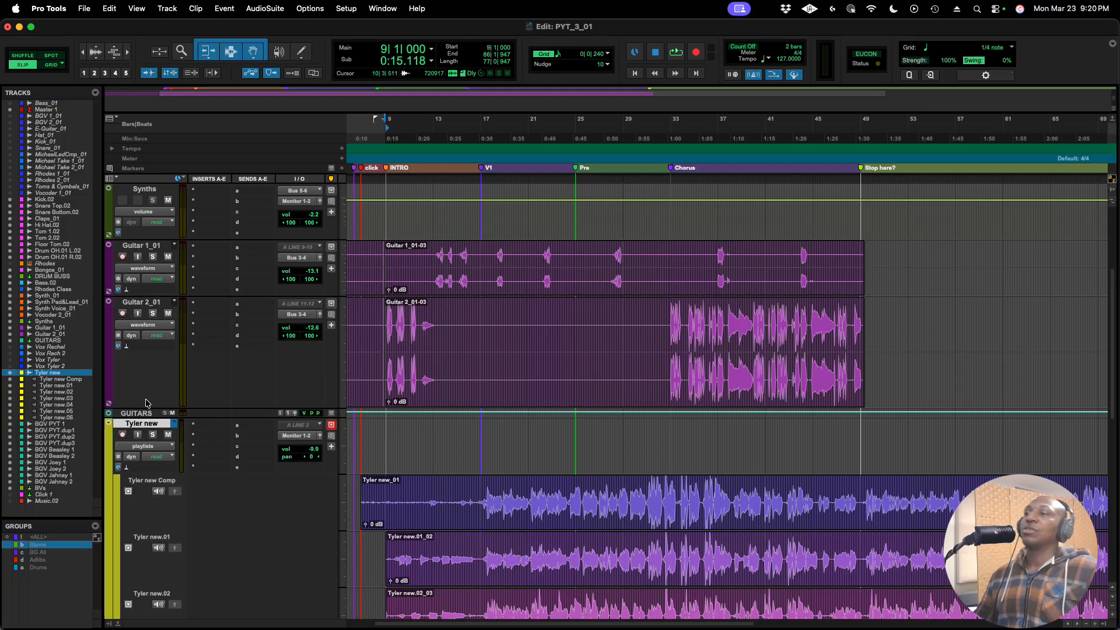
scroll(484, 492, down, 8)
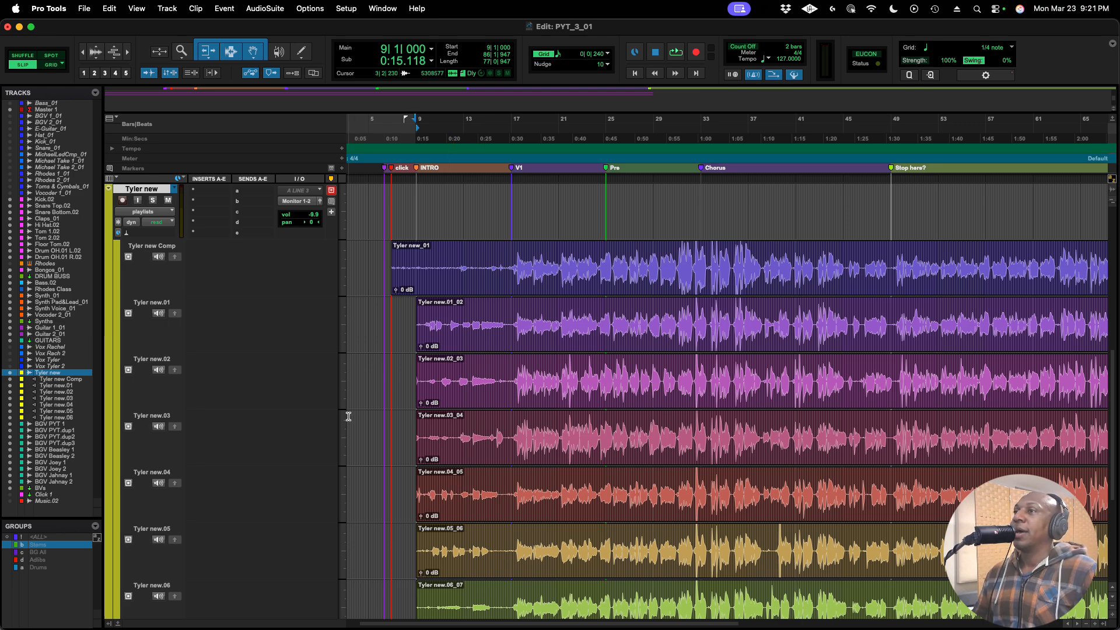
Solo the Tyler new track and audition the Tyler new Comp playlist from the start of the V1 section.
click(511, 263)
key(shift+s)
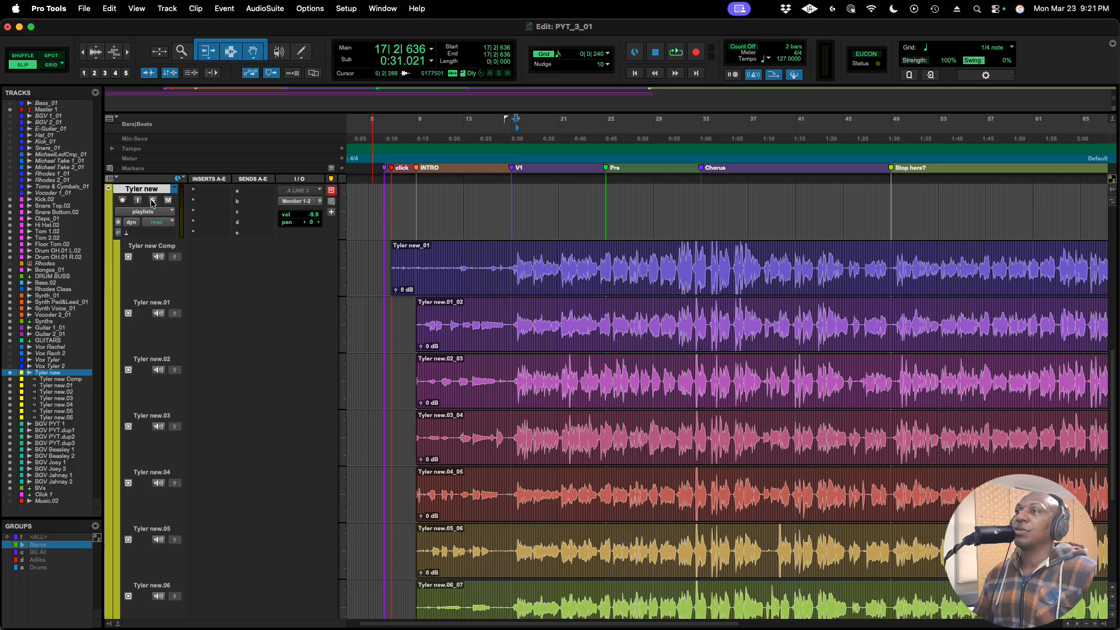
key(space)
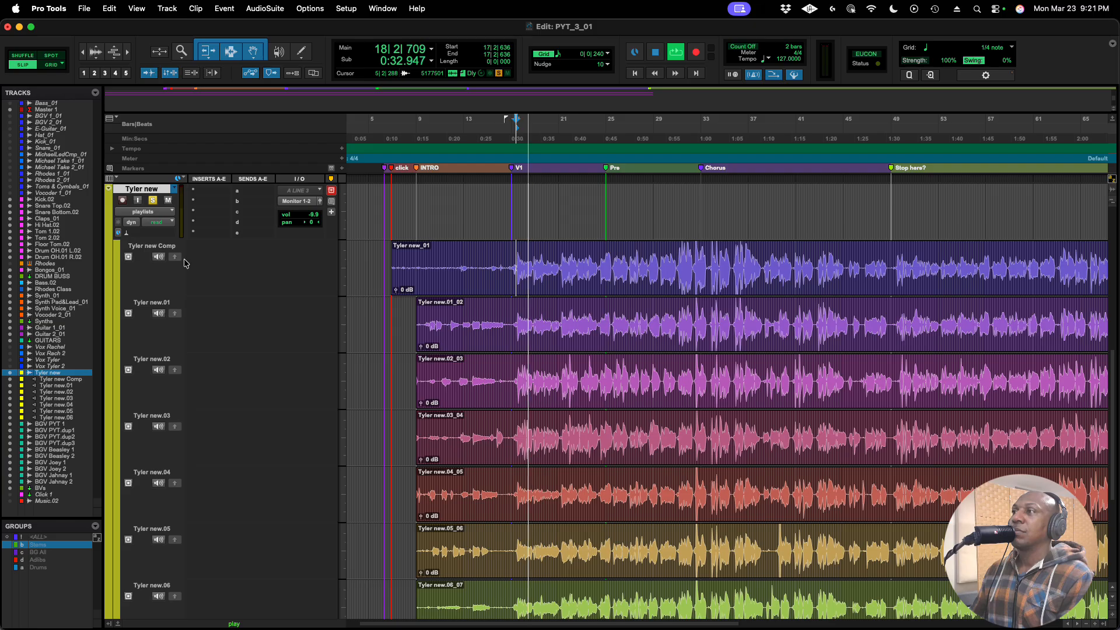
click(158, 256)
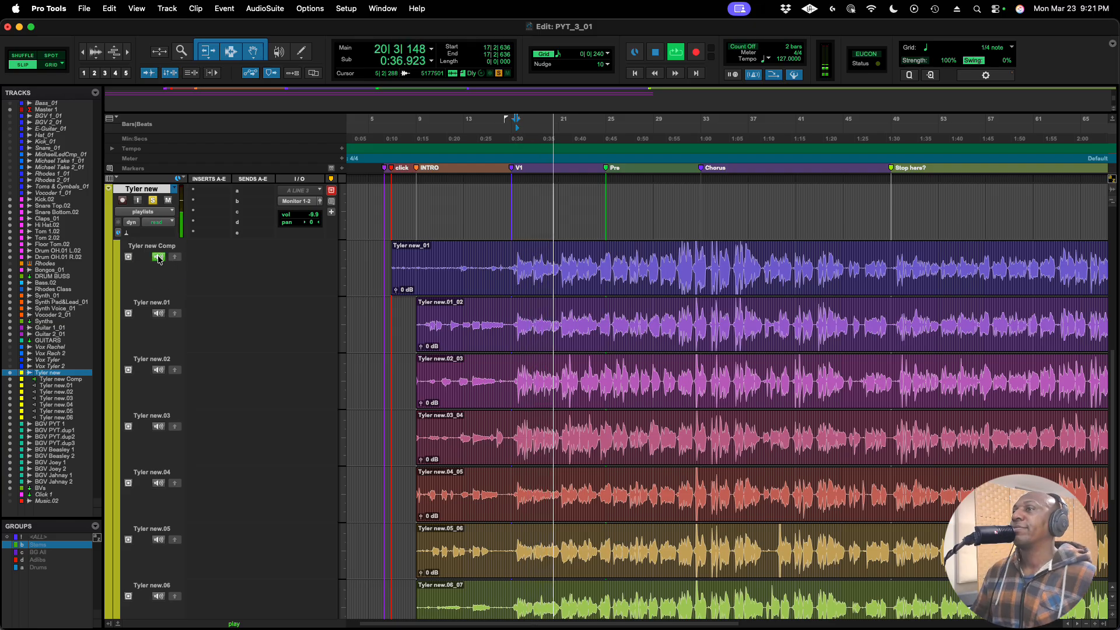
key(space)
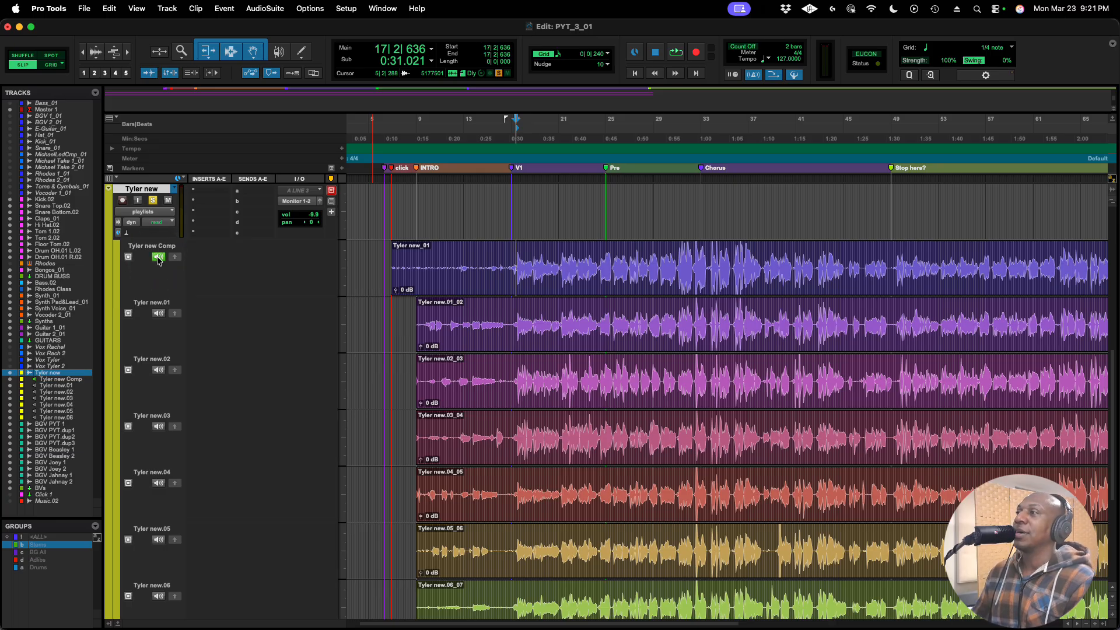
Play the start of V1 again, switching the audition to take Tyler new.01 and on to Tyler new.02.
key(space)
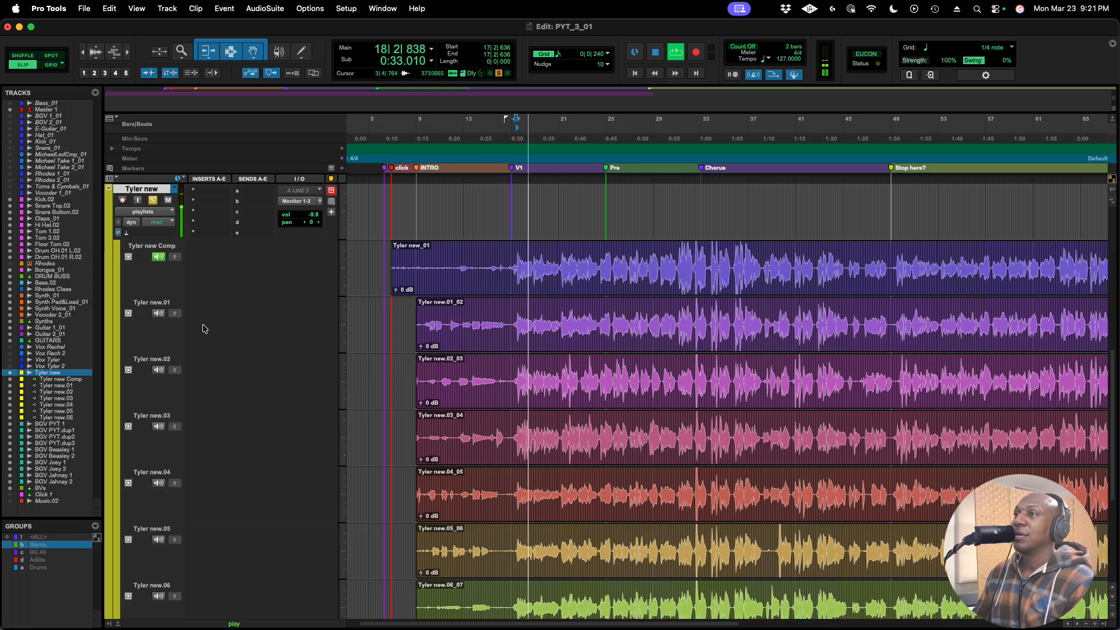
click(161, 314)
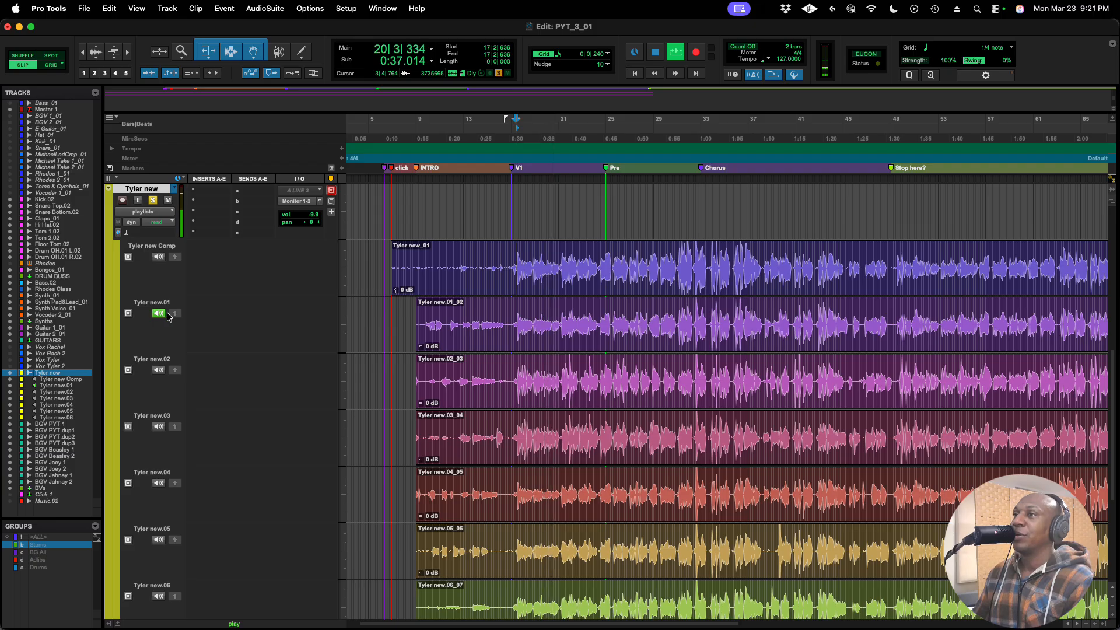
click(158, 371)
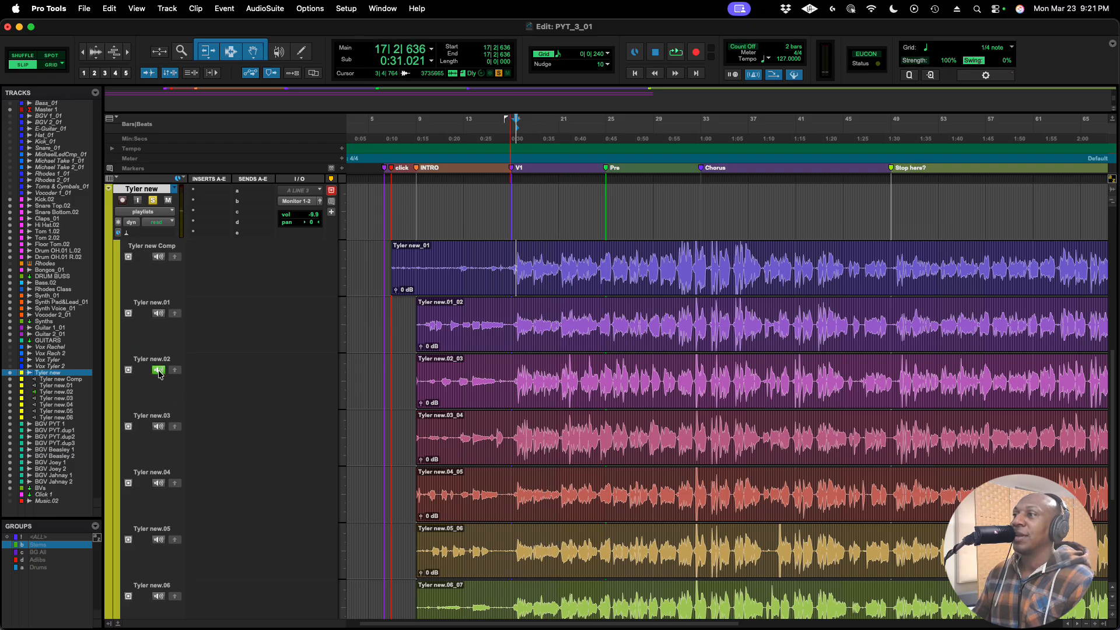
key(space)
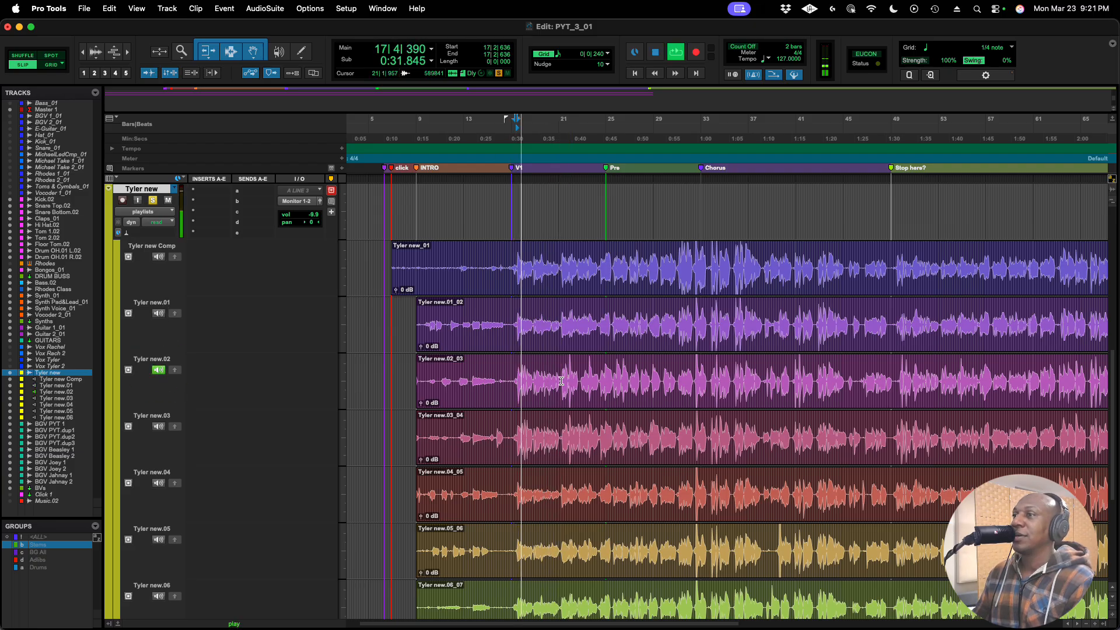
key(space)
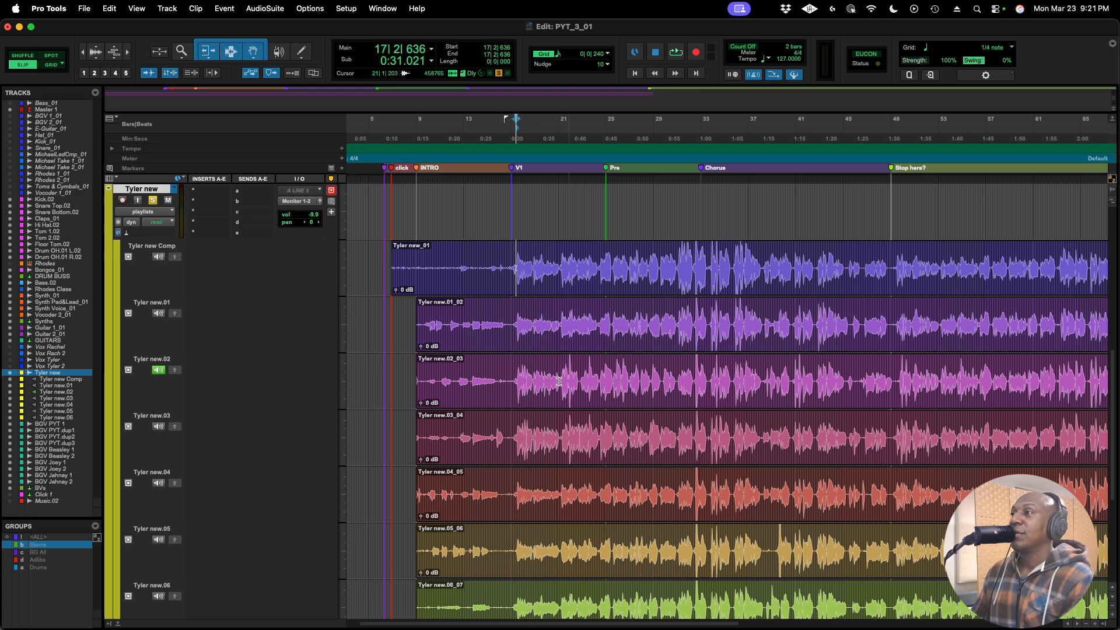
key(space)
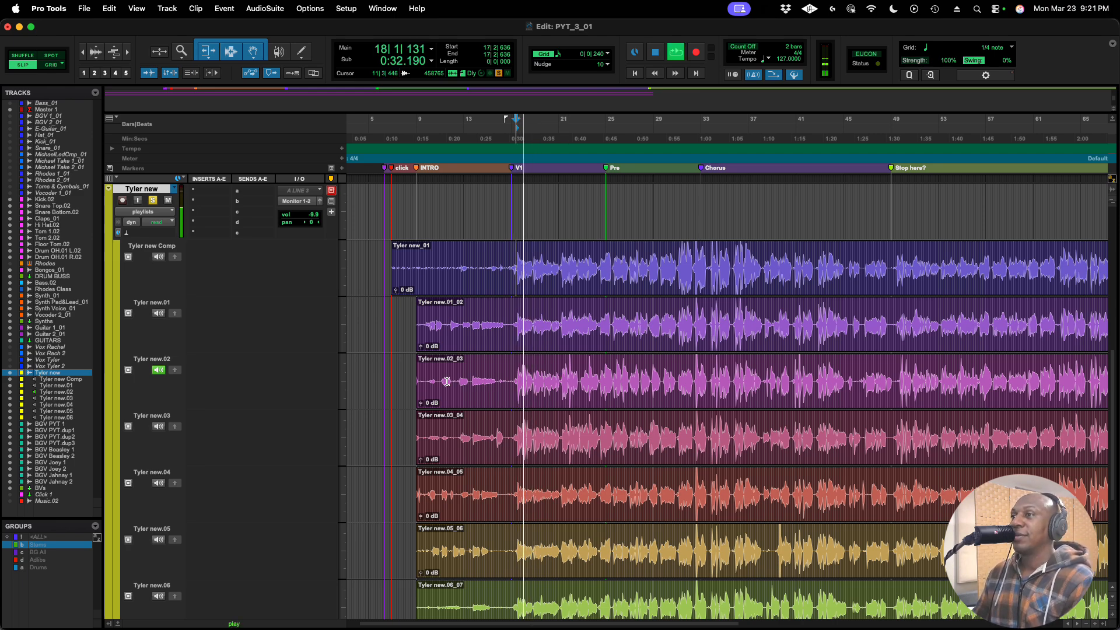
key(space)
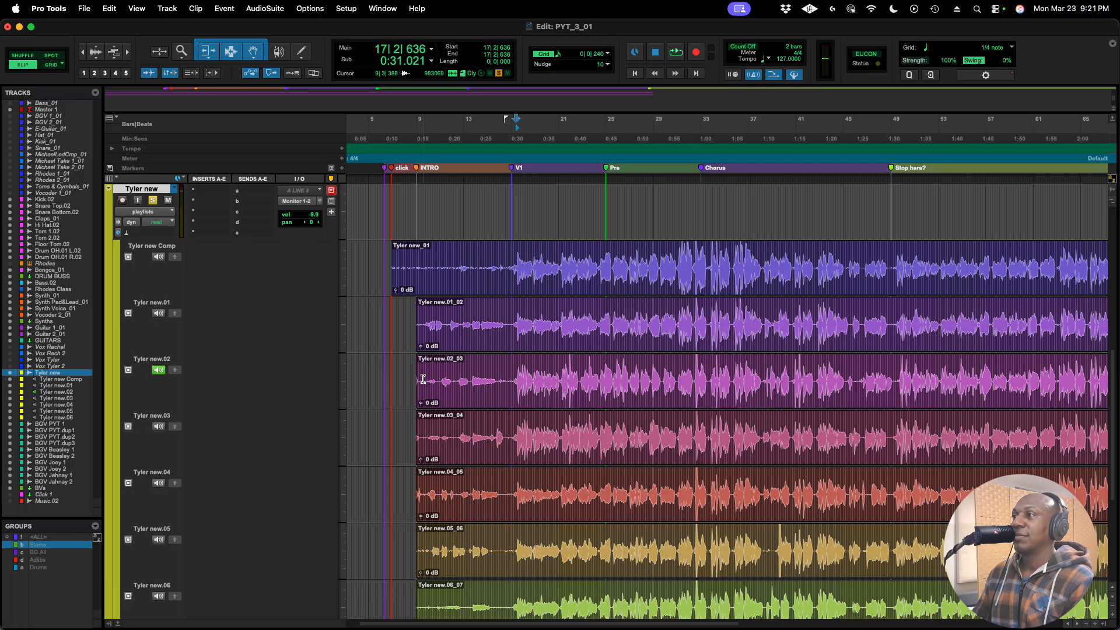
Examine the opening V1 phrase of take Tyler new.02 up close and play it through.
key(super+bracketright)
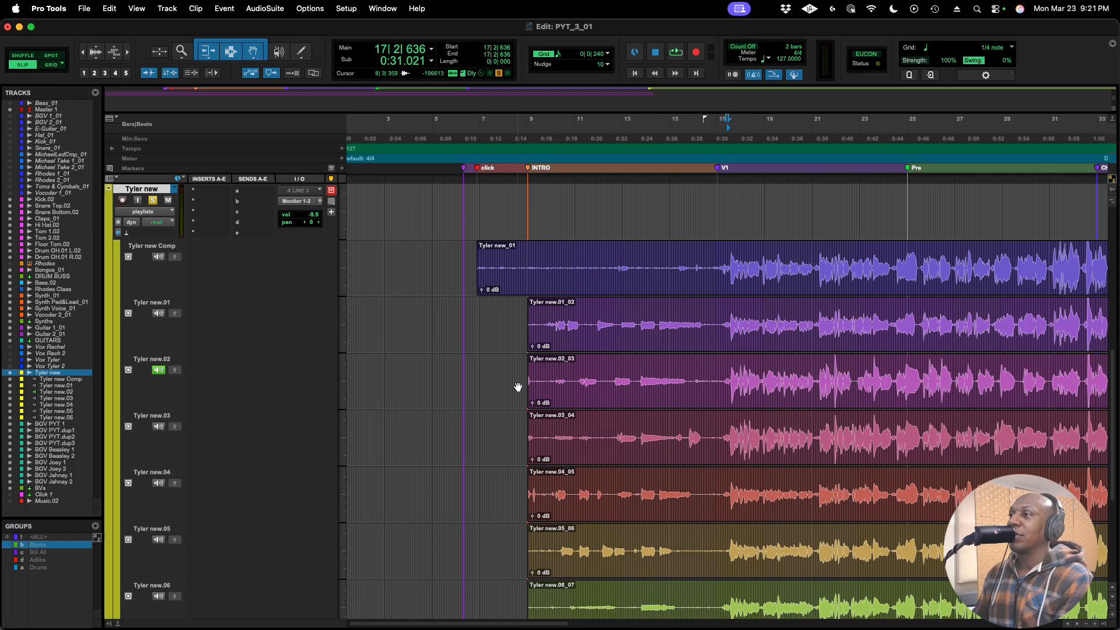
scroll(623, 388, right, 5)
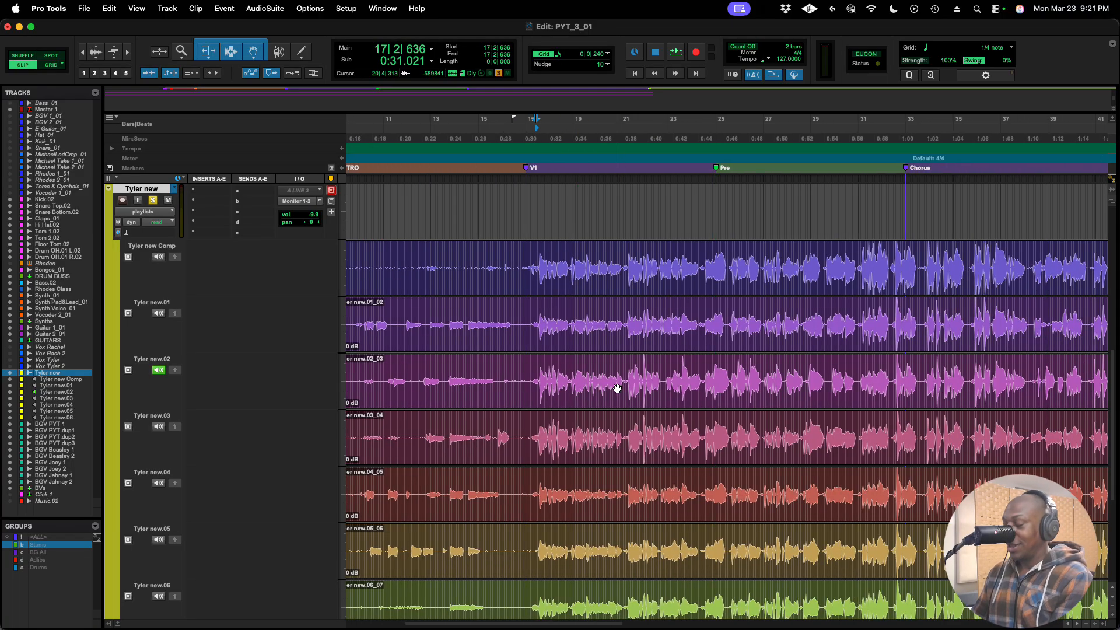
key(super+bracketright)
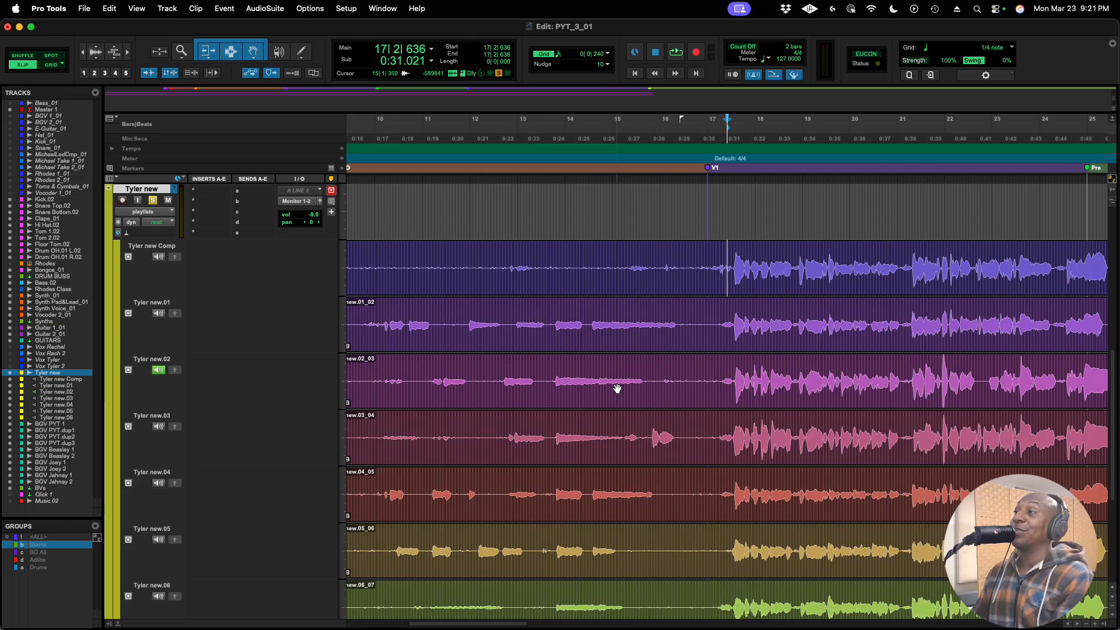
scroll(617, 388, right, 5)
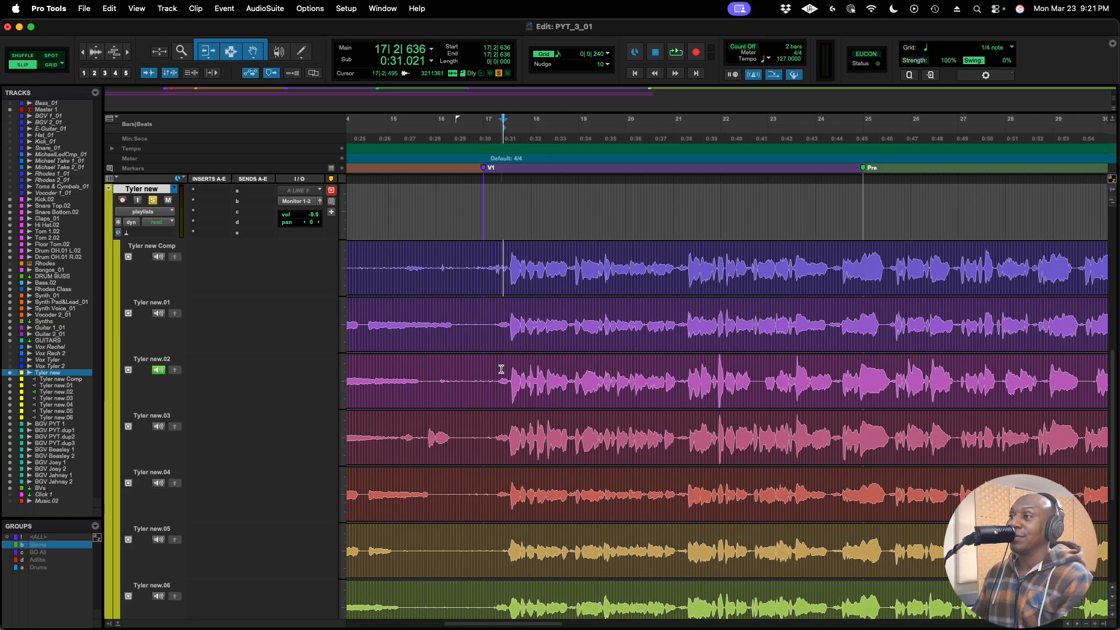
key(space)
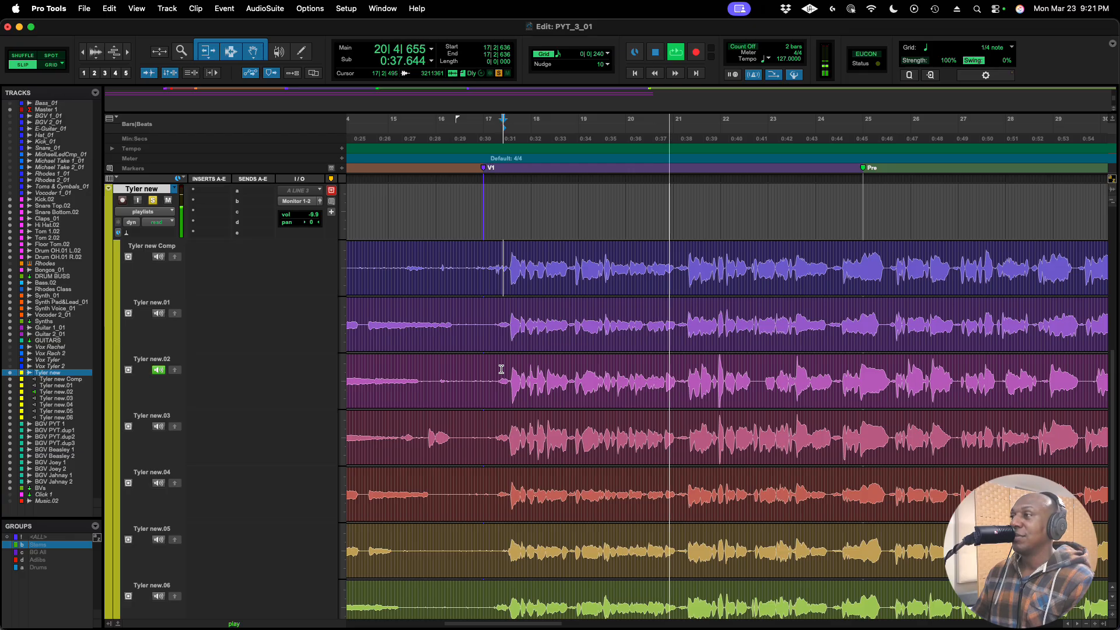
key(space)
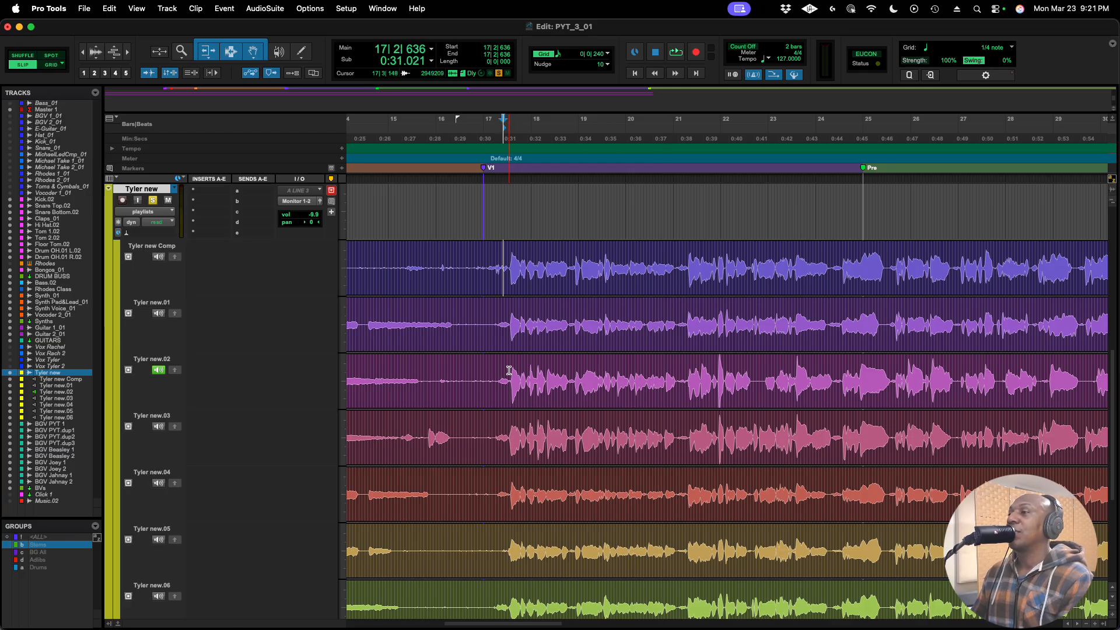
drag(509, 376, 685, 394)
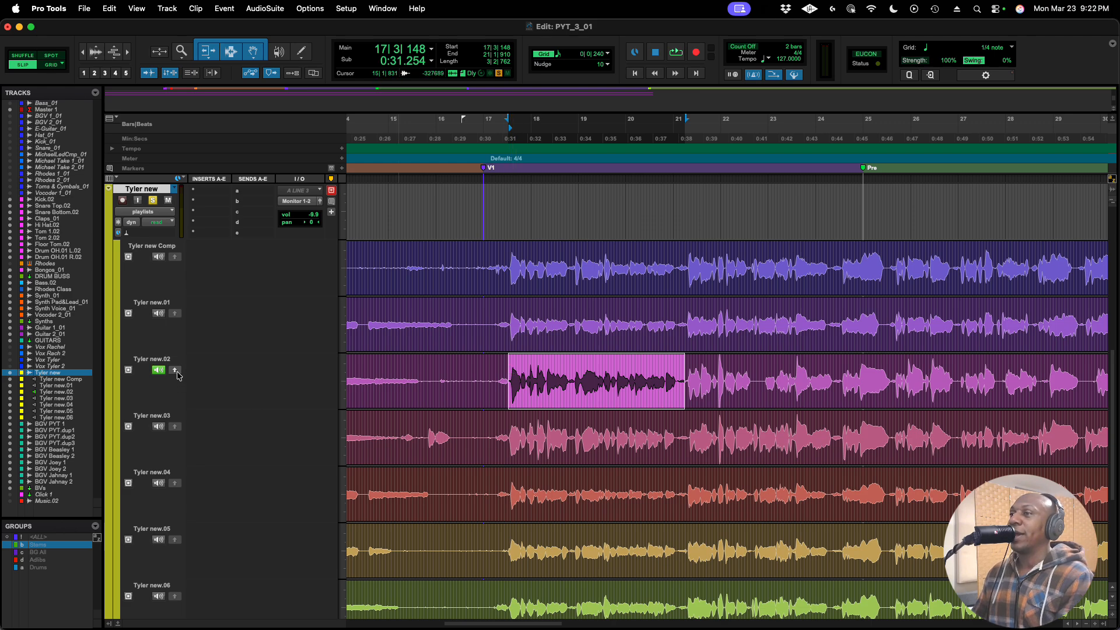
click(504, 363)
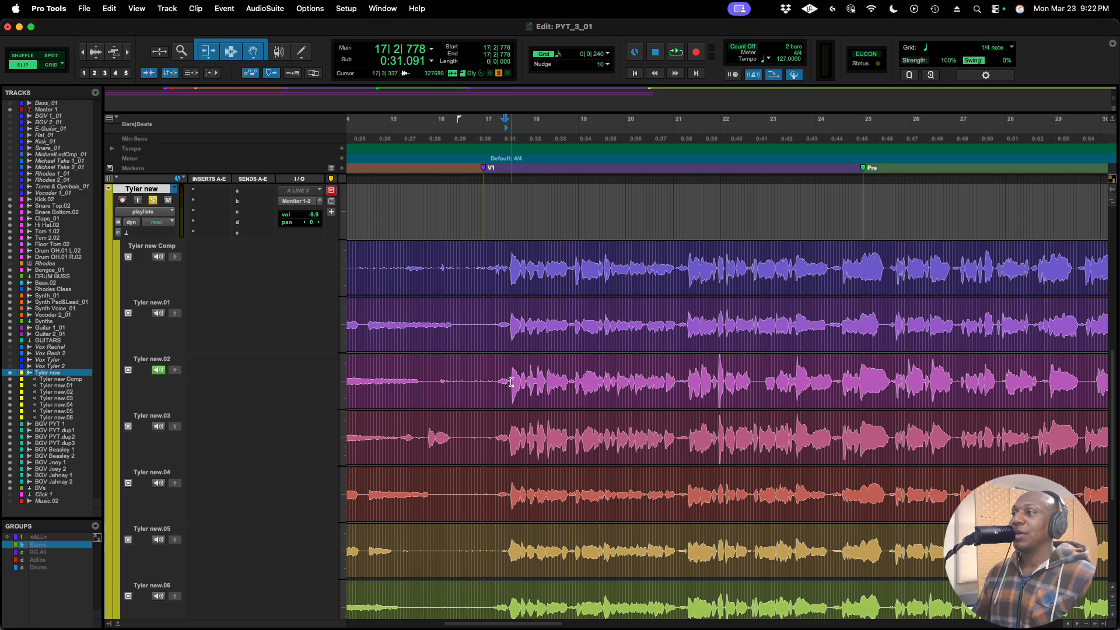
drag(509, 381, 678, 403)
scroll(679, 401, down, 2)
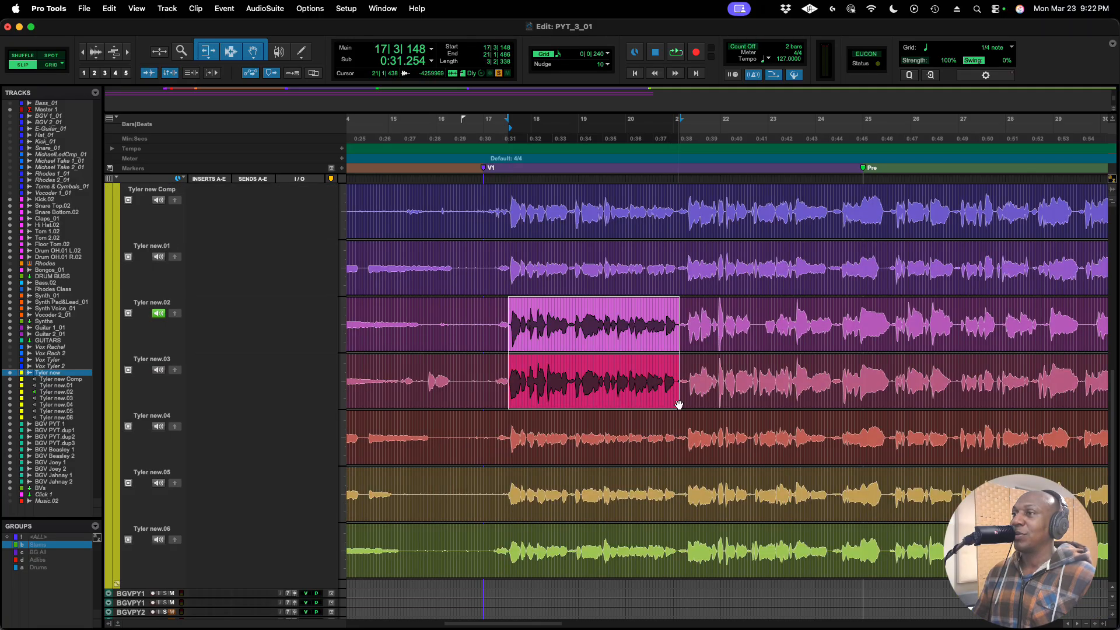
double_click(649, 345)
drag(511, 324, 678, 241)
scroll(653, 337, down, 2)
scroll(652, 300, down, 2)
scroll(681, 248, down, 2)
scroll(668, 328, up, 5)
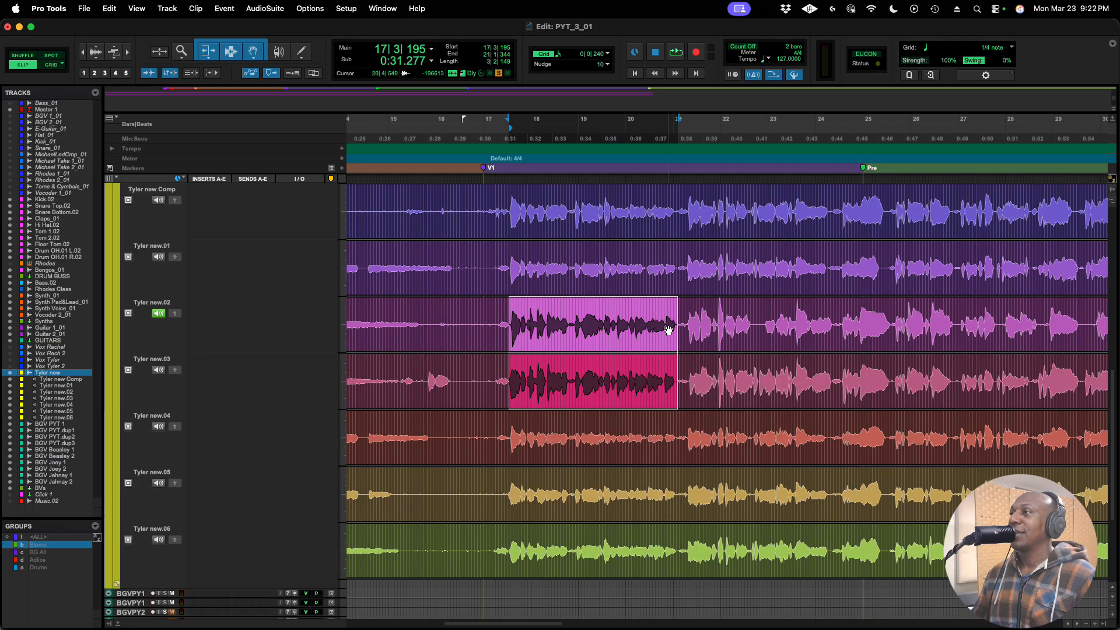
Select the first V1 phrase in Tyler new.02, about bar 17 beat 3 to bar 21, and copy it to the main playlist.
click(639, 330)
drag(512, 321, 676, 326)
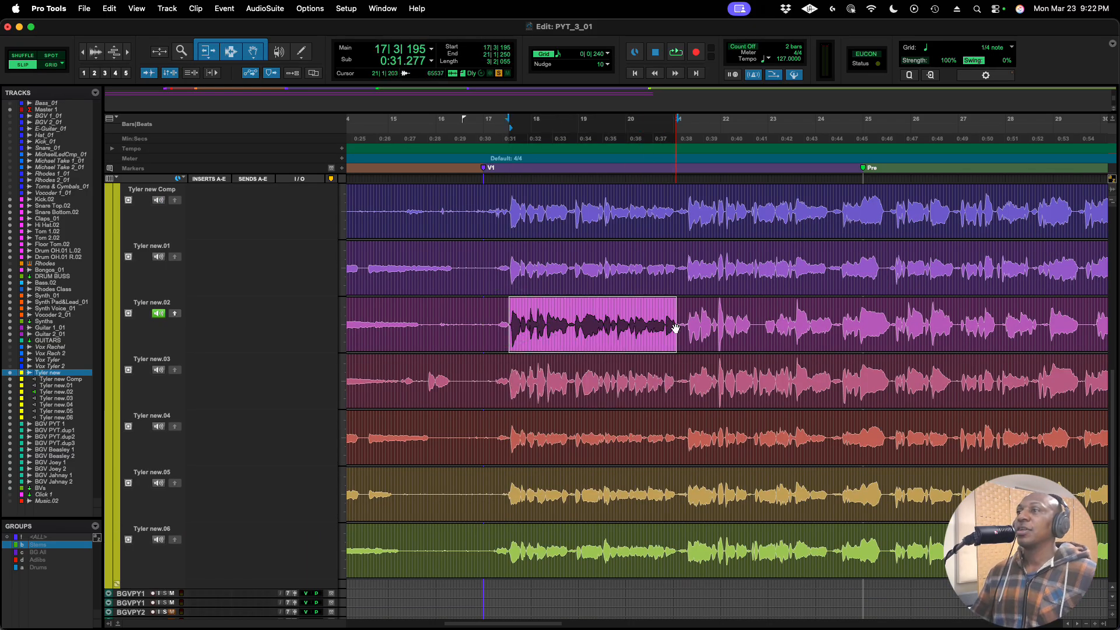
click(174, 316)
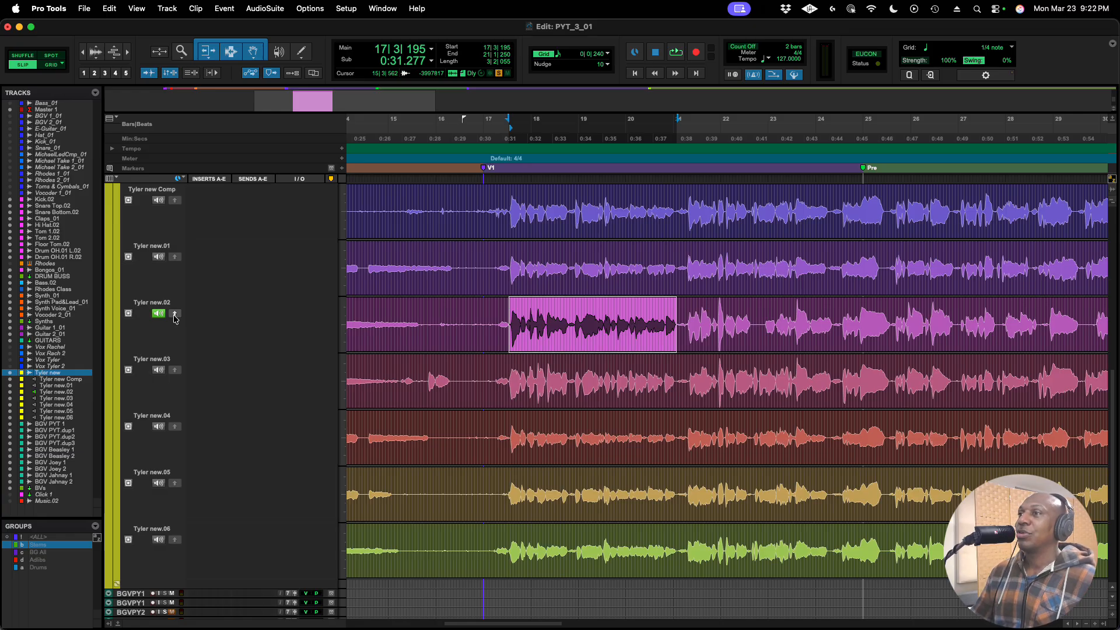
scroll(175, 318, up, 3)
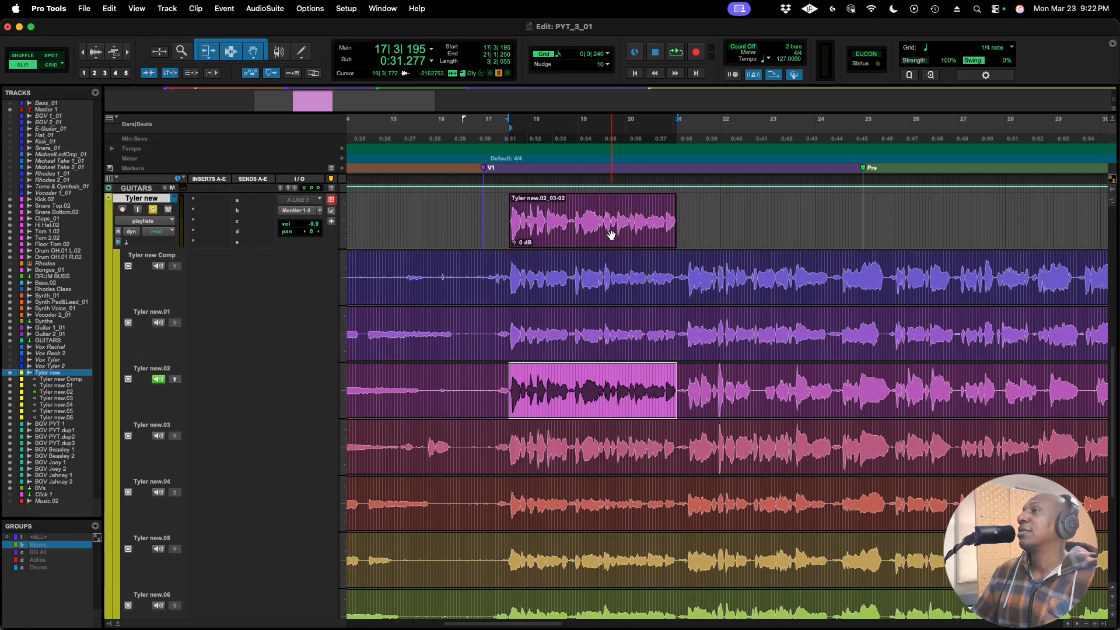
Undo the copied V1 phrase and copy the same Tyler new.02 selection to the main playlist again.
key(super+z)
scroll(417, 259, left, 2)
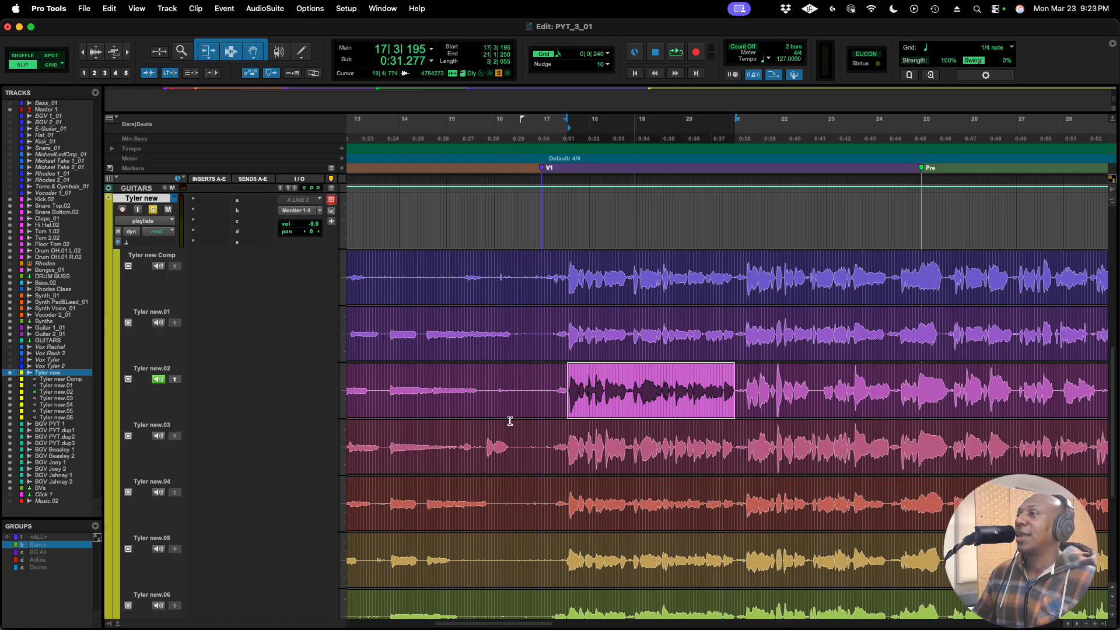
click(174, 381)
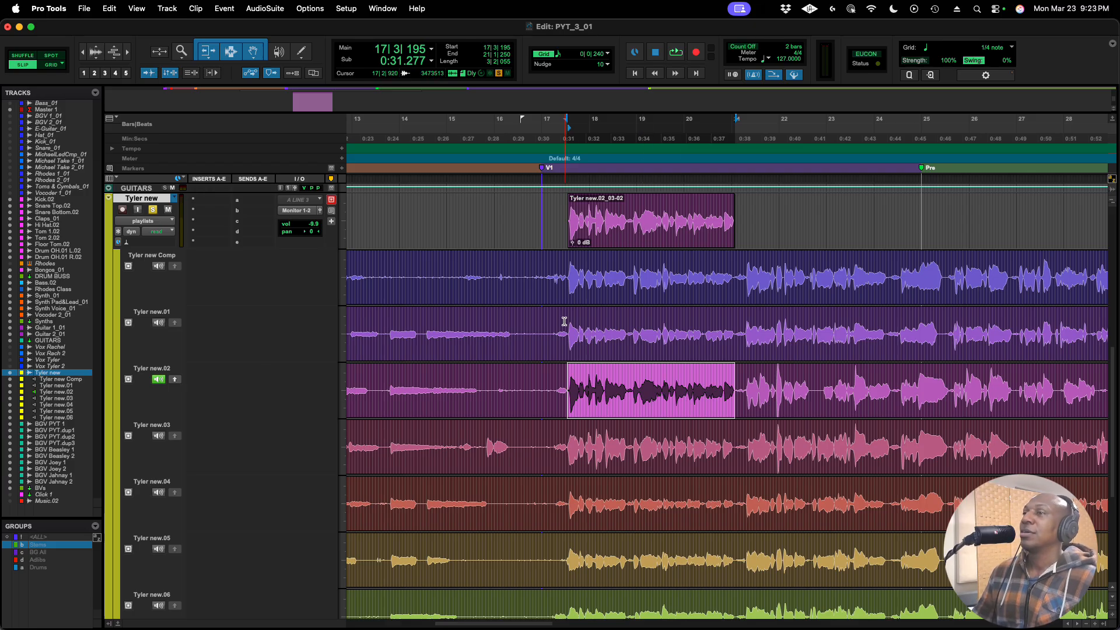
Audition Tyler new.02 from bar 21, select from about bar 17 beat 3 to bar 22 beat 4, and copy it to the main playlist.
scroll(559, 324, right, 2)
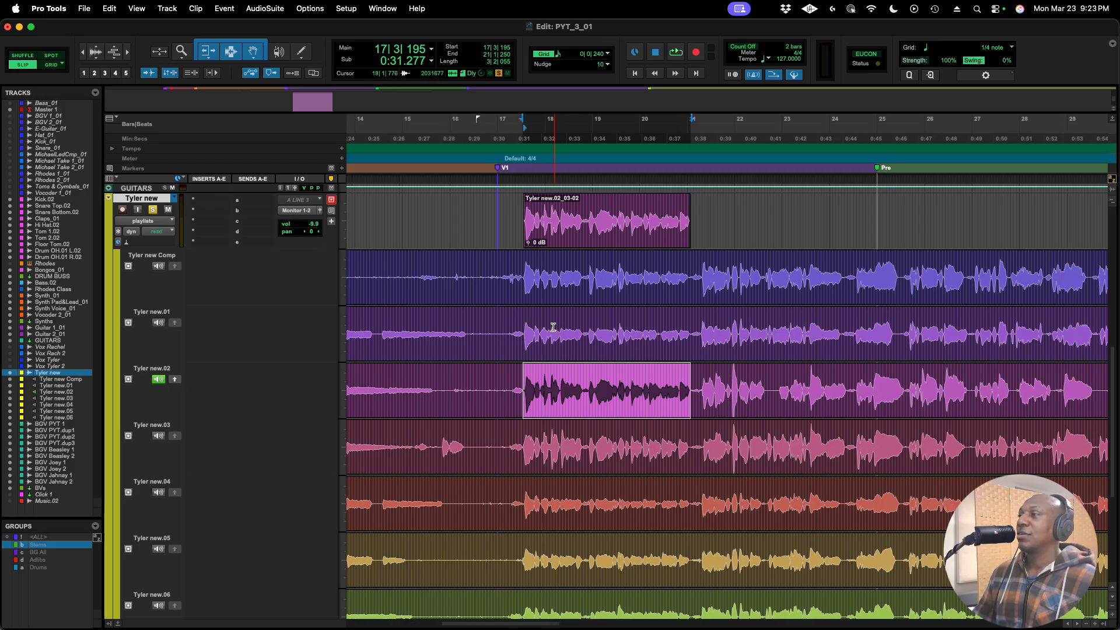
click(692, 379)
key(space)
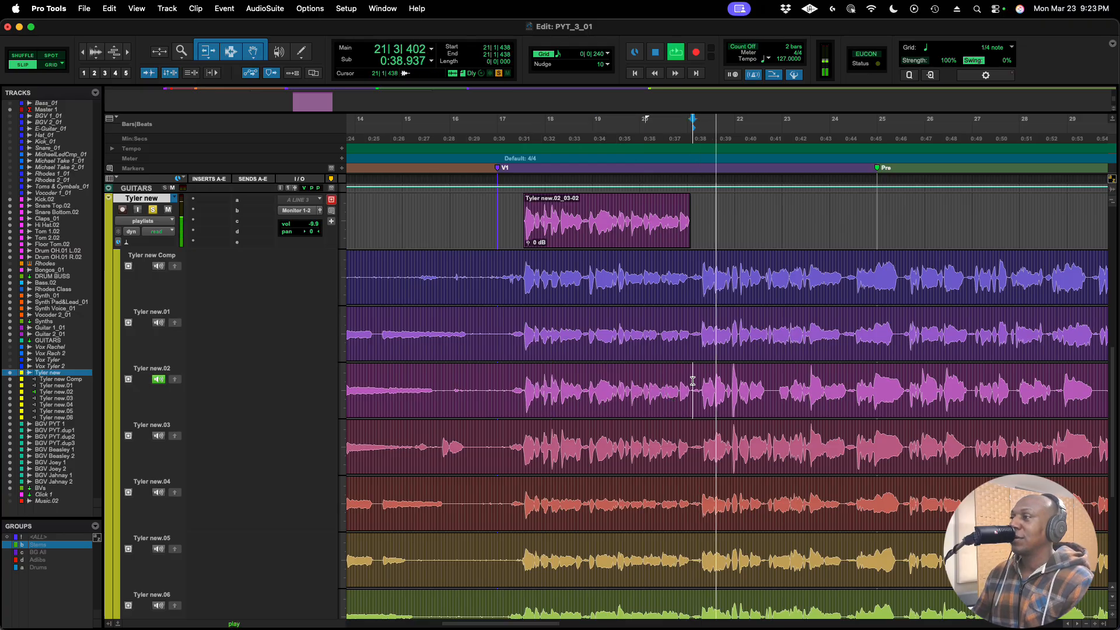
key(space)
drag(775, 388, 523, 398)
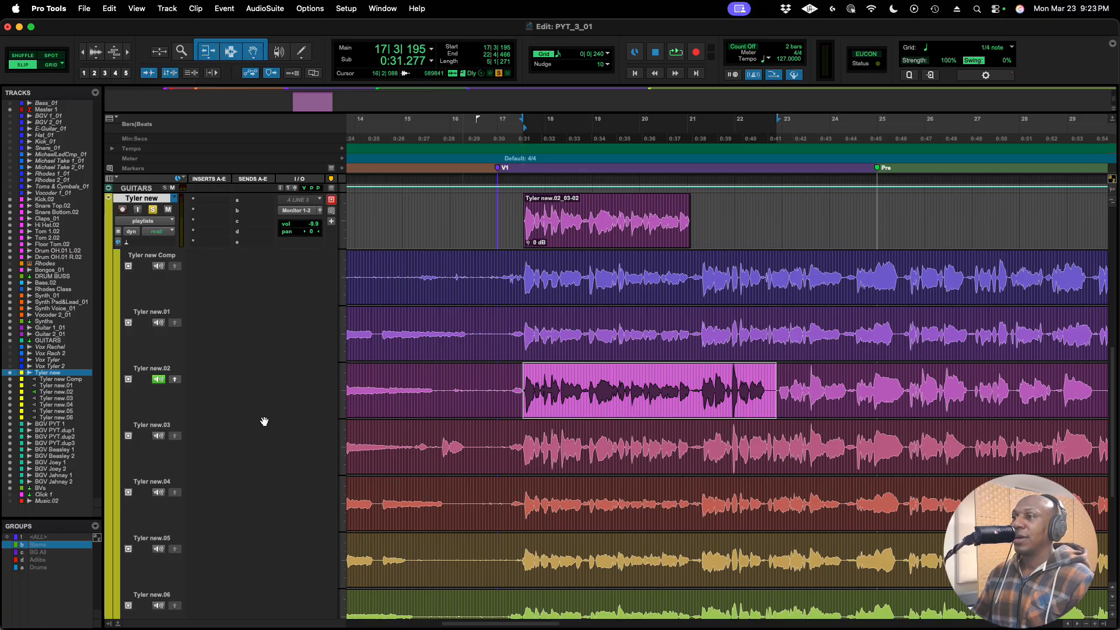
click(174, 379)
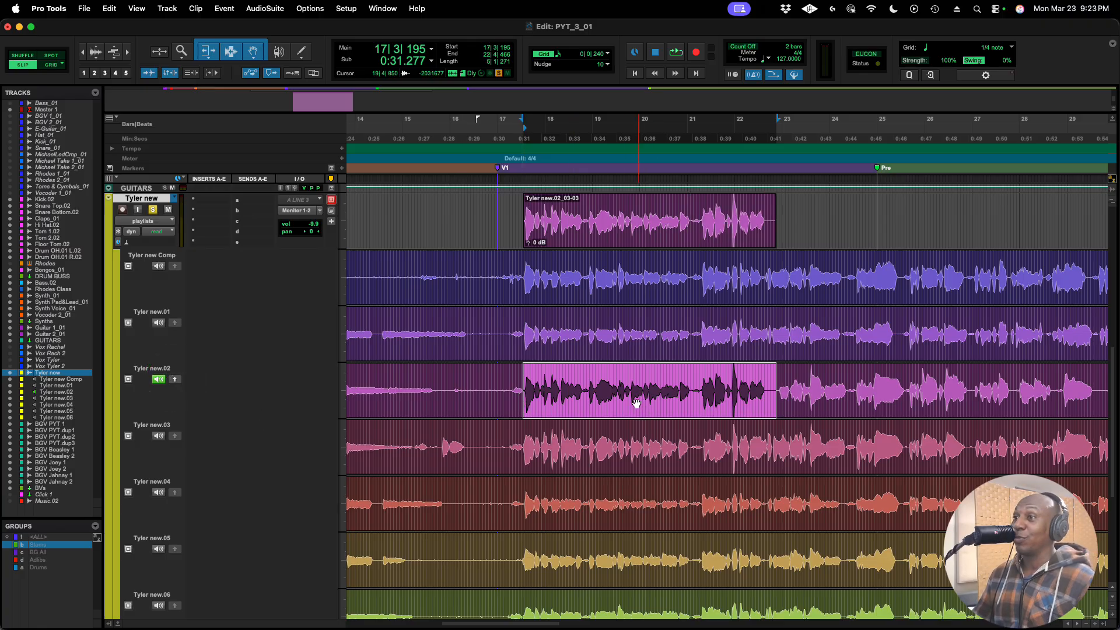
Switch the audition to take Tyler new.03 and play it from about bar 22 beat 3, and again from bar 21 beat 4.
scroll(640, 409, right, 3)
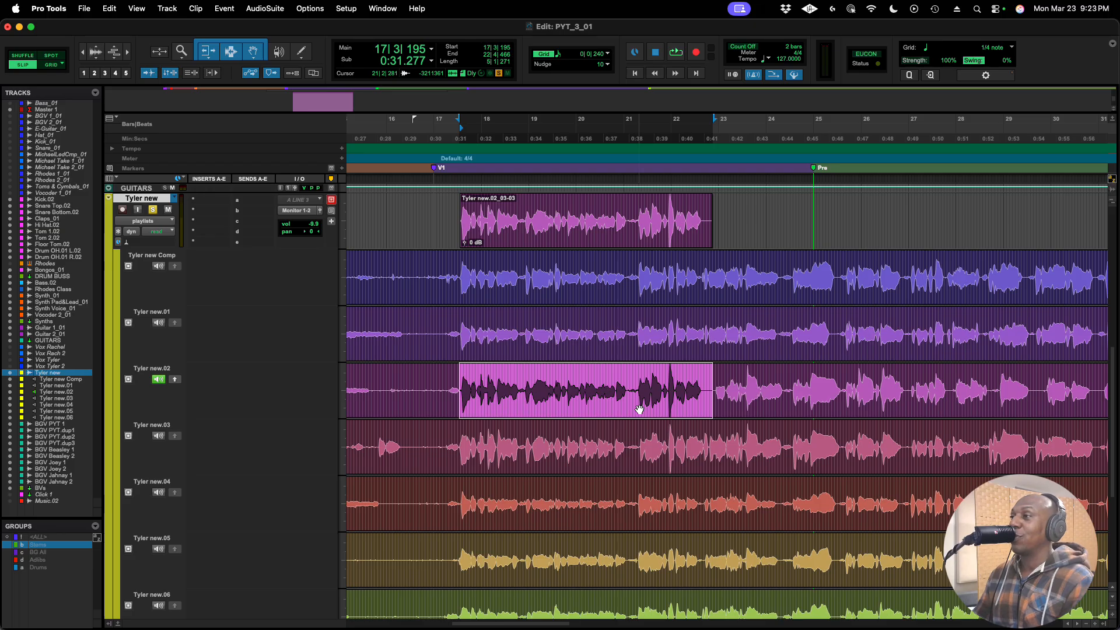
click(717, 389)
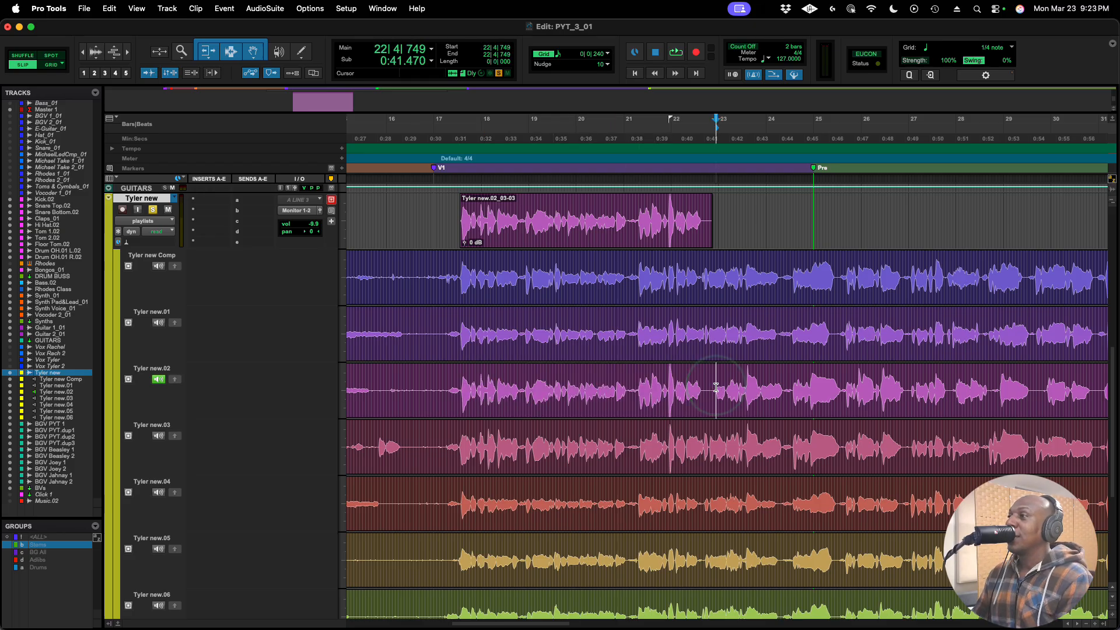
click(158, 436)
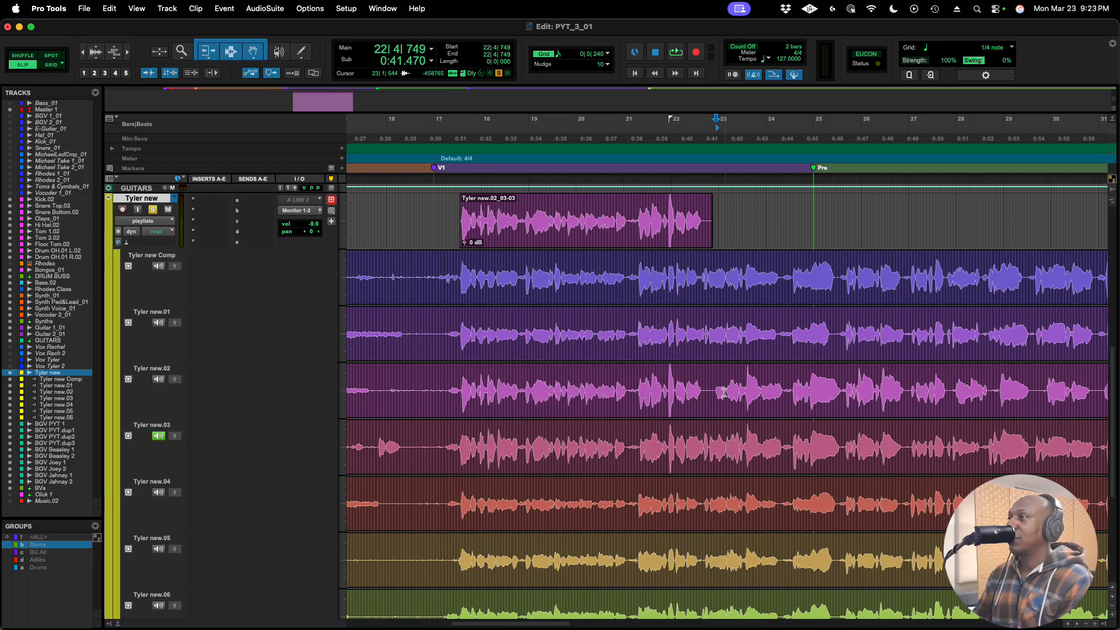
click(707, 387)
key(space)
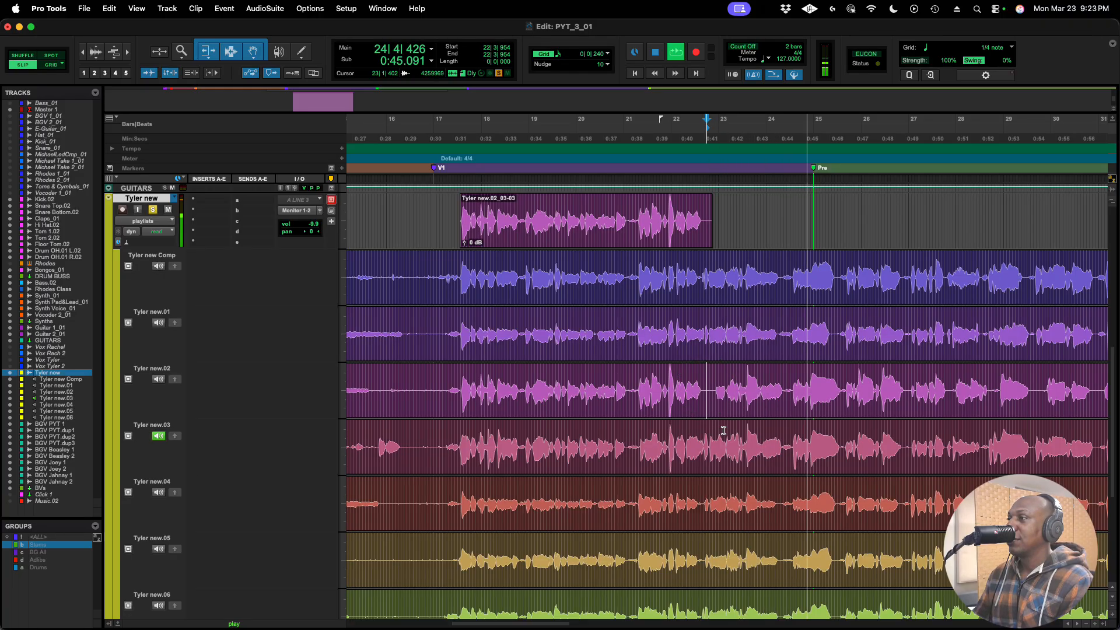
key(space)
click(668, 177)
key(space)
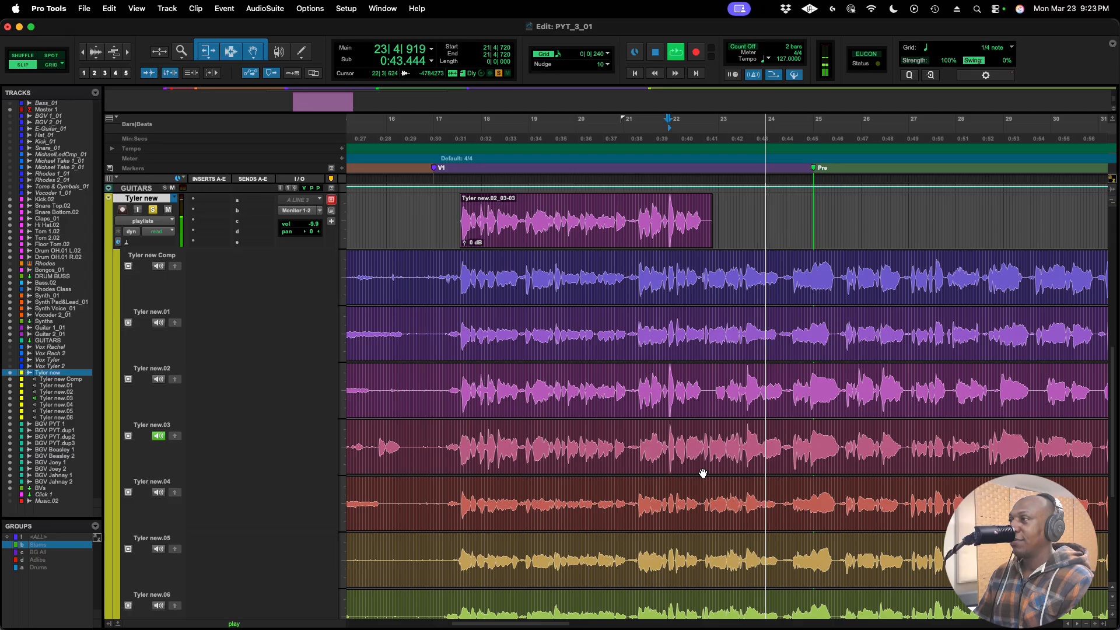
key(space)
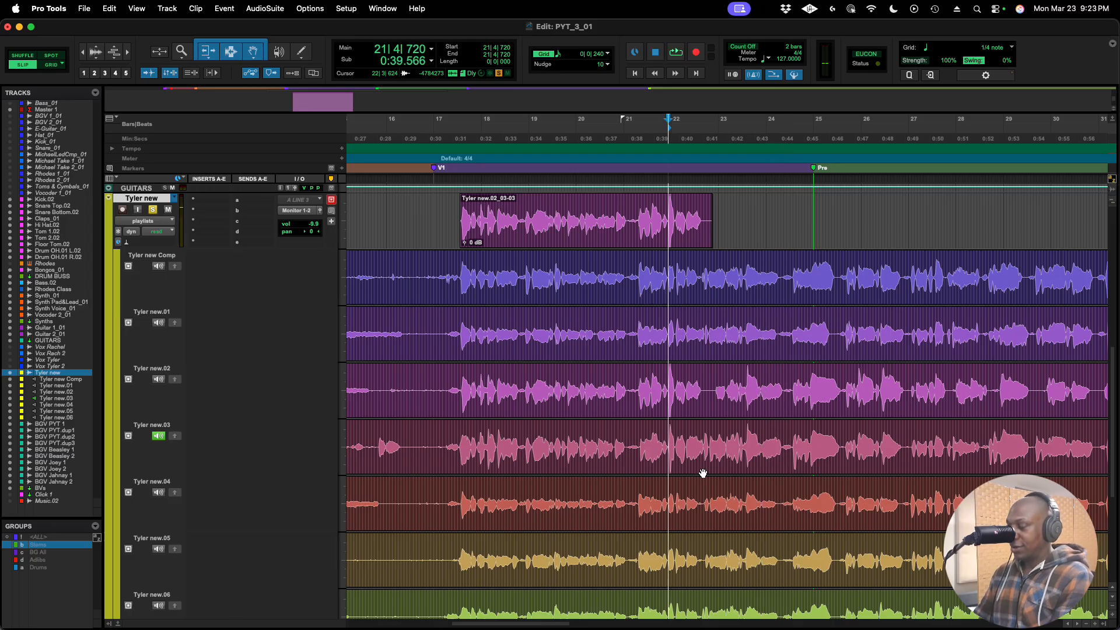
Examine the end of the copied phrase up close and play Tyler new.03 from about bar 21 beat 2.
key(super+bracketright)
key(super+bracketright)
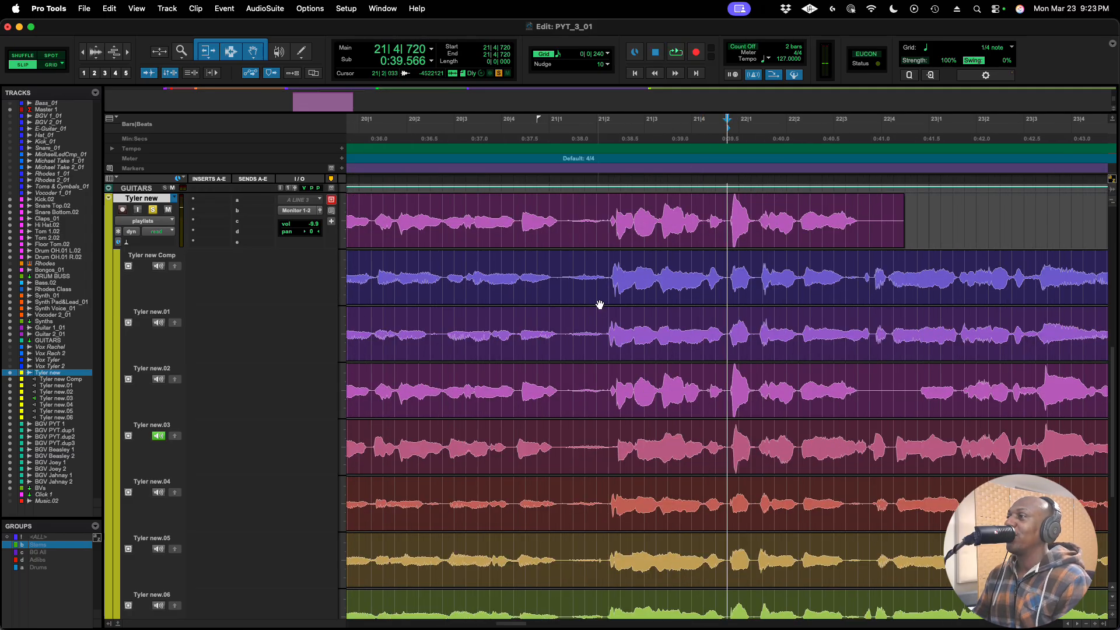
scroll(589, 280, right, 5)
scroll(495, 265, left, 2)
click(463, 221)
key(space)
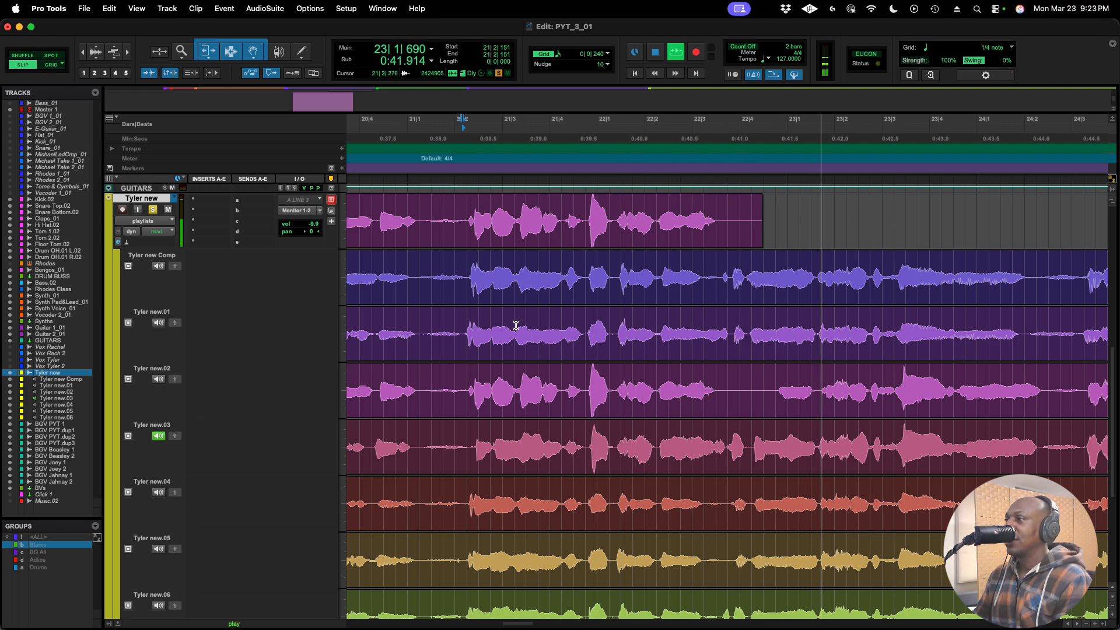
key(space)
Select the Tyler new.03 phrase from about bar 22 beat 3 to bar 24 beat 2 and copy it to the main playlist.
scroll(778, 432, up, 3)
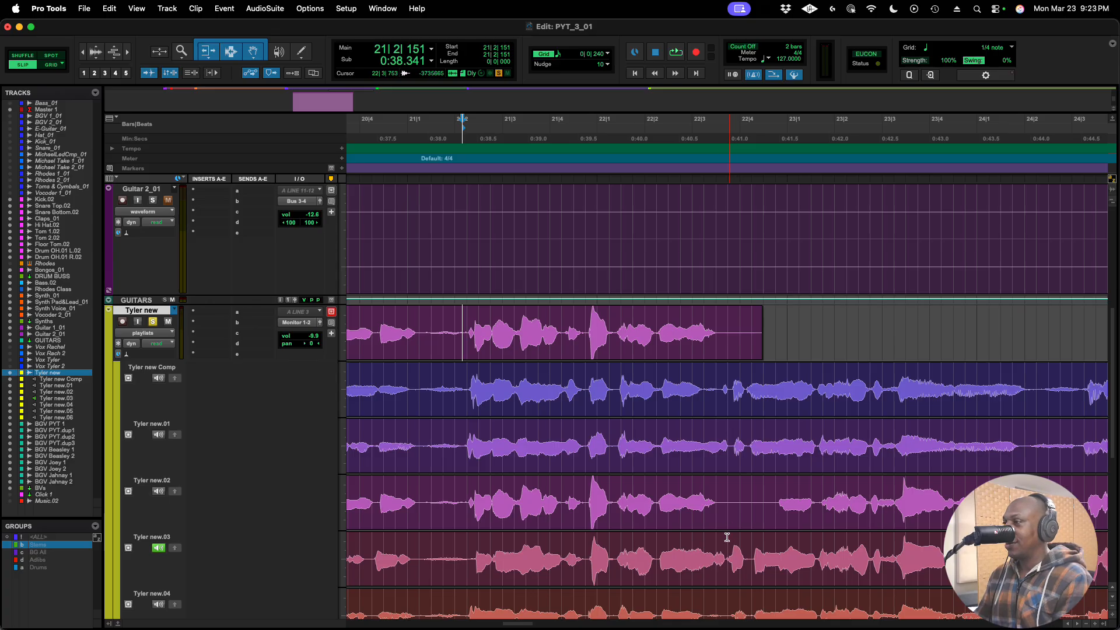
drag(726, 548, 1025, 560)
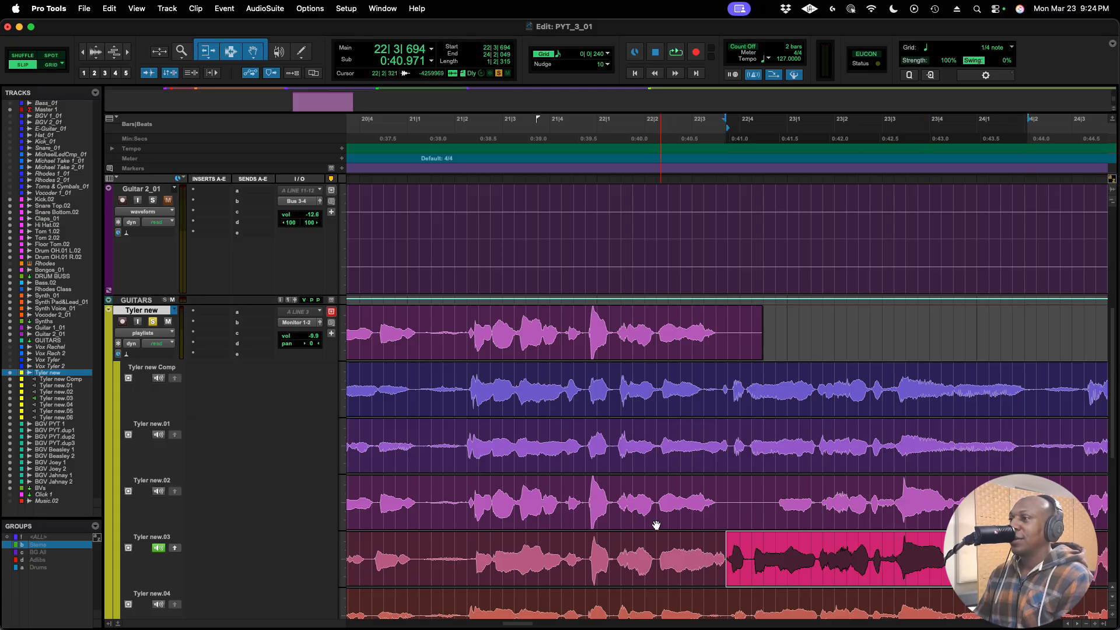
click(175, 548)
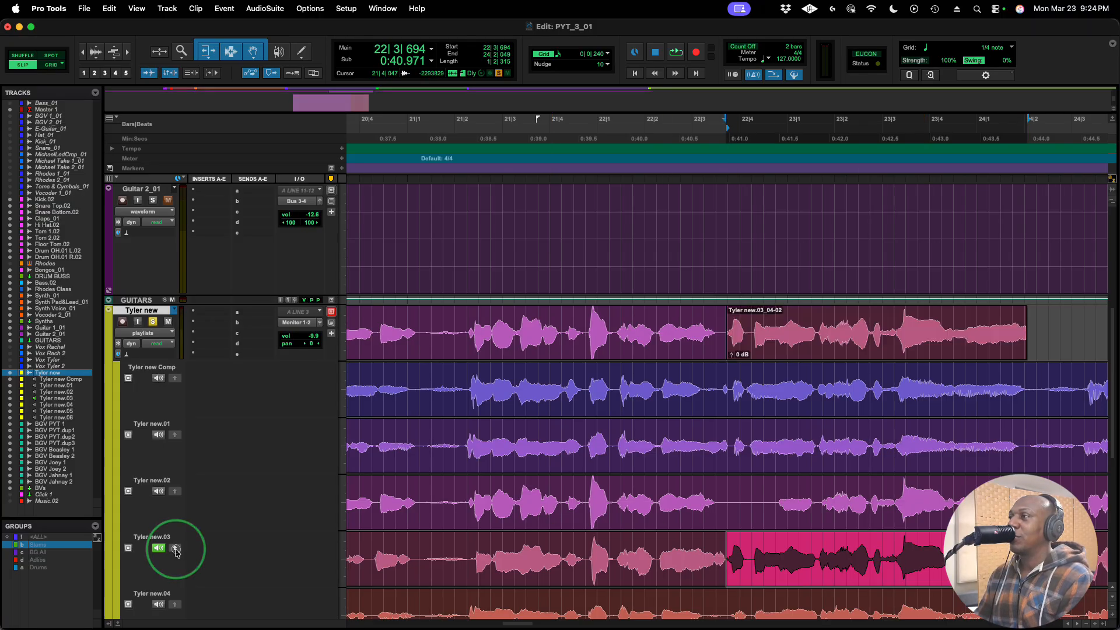
Return the audition to the main playlist and play from about bar 21 beat 2 across the change of takes.
click(475, 165)
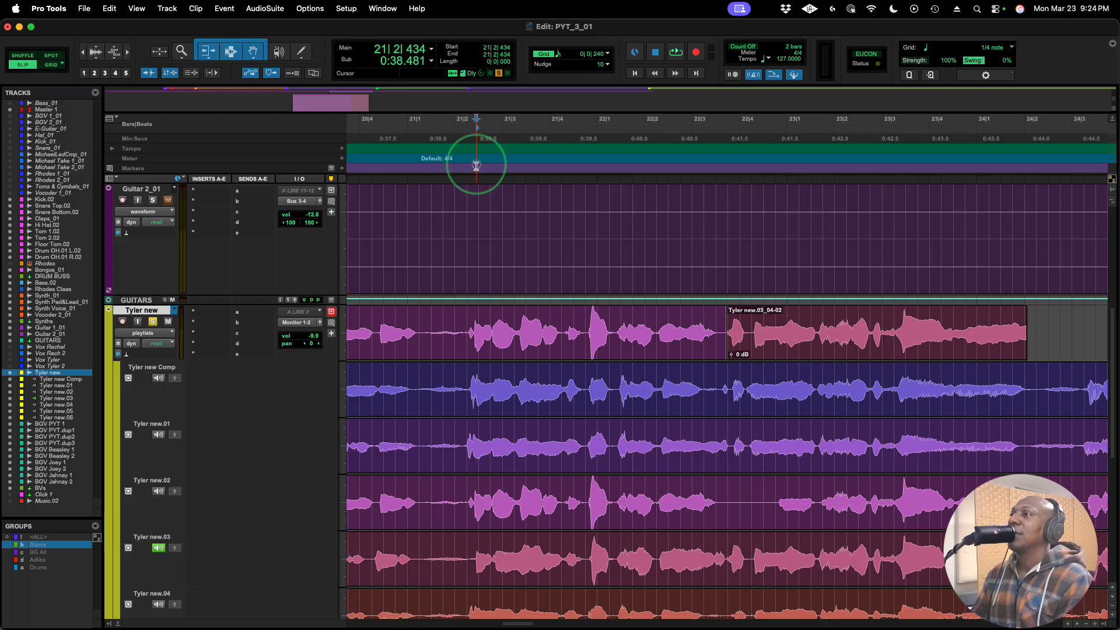
click(159, 377)
scroll(187, 380, up, 1)
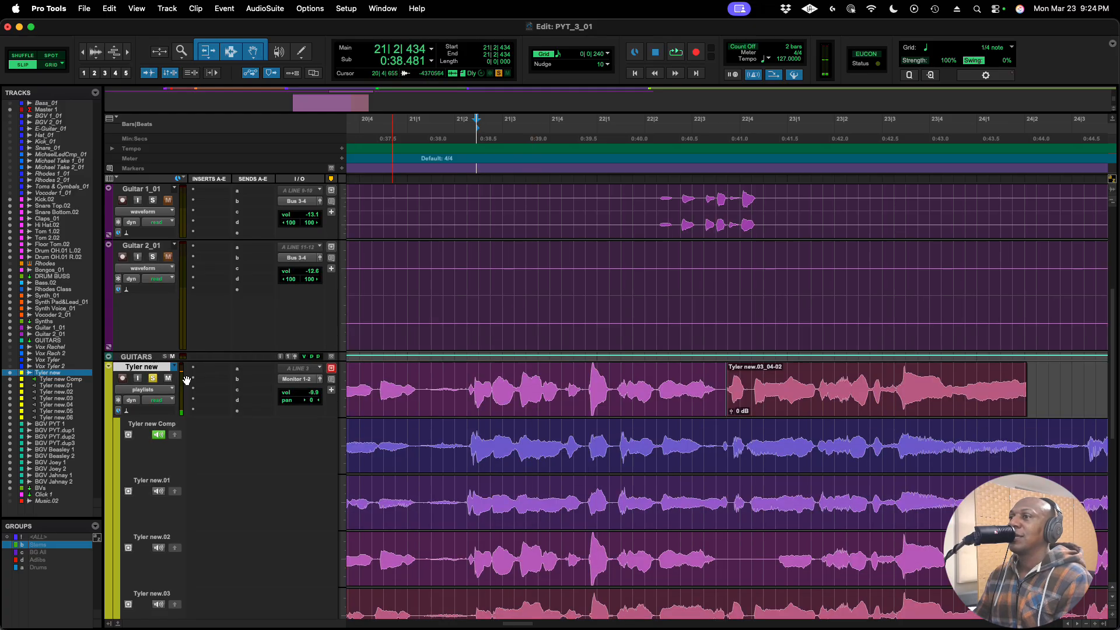
click(158, 436)
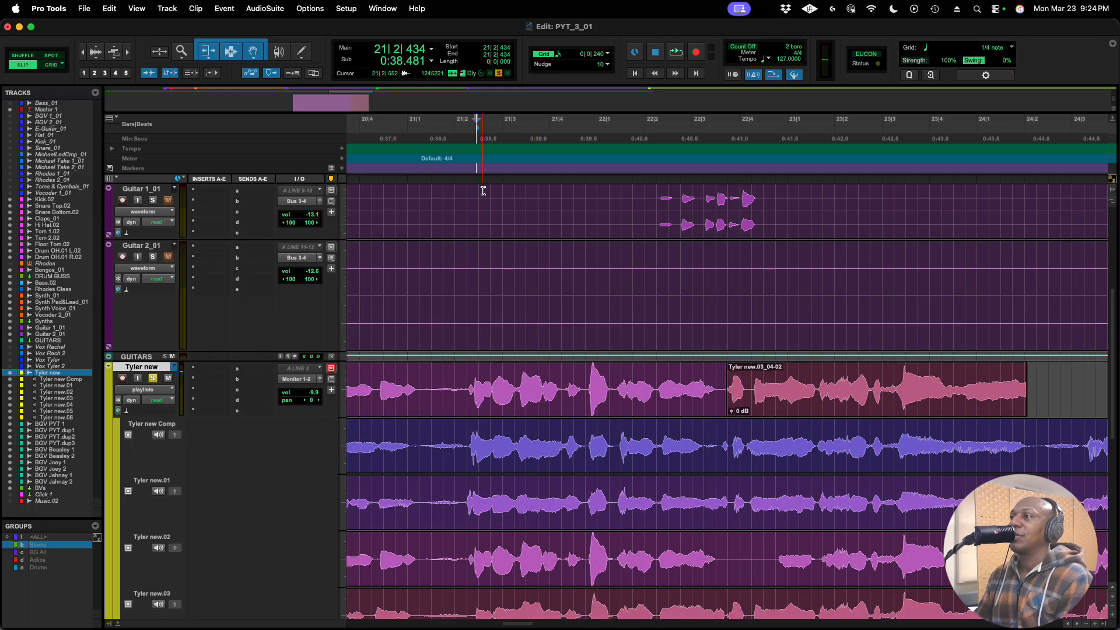
key(space)
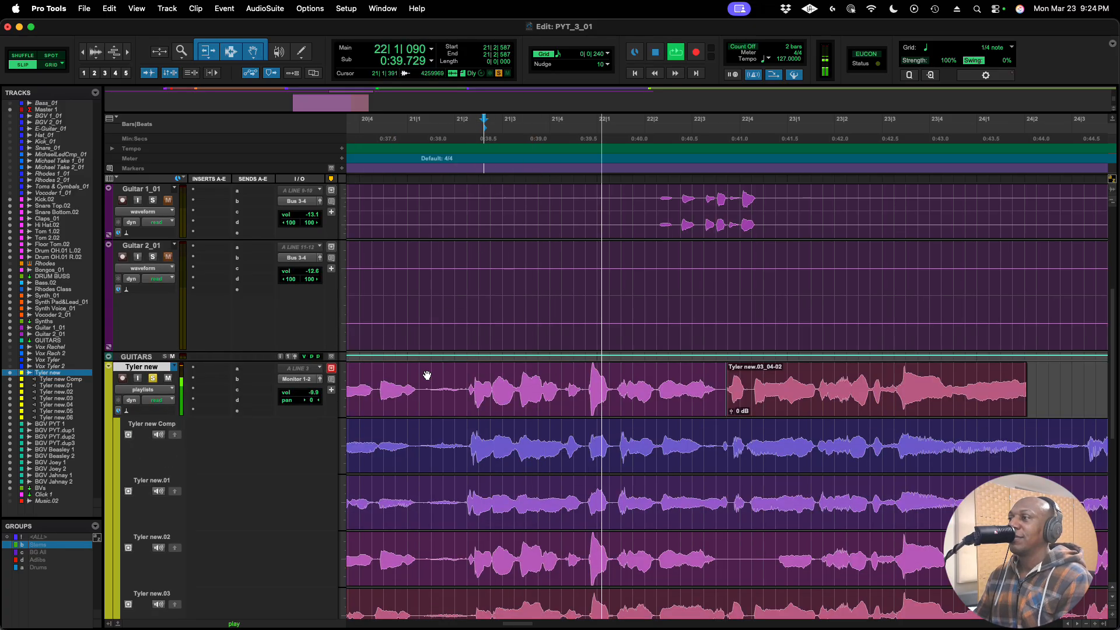
scroll(426, 372, down, 1)
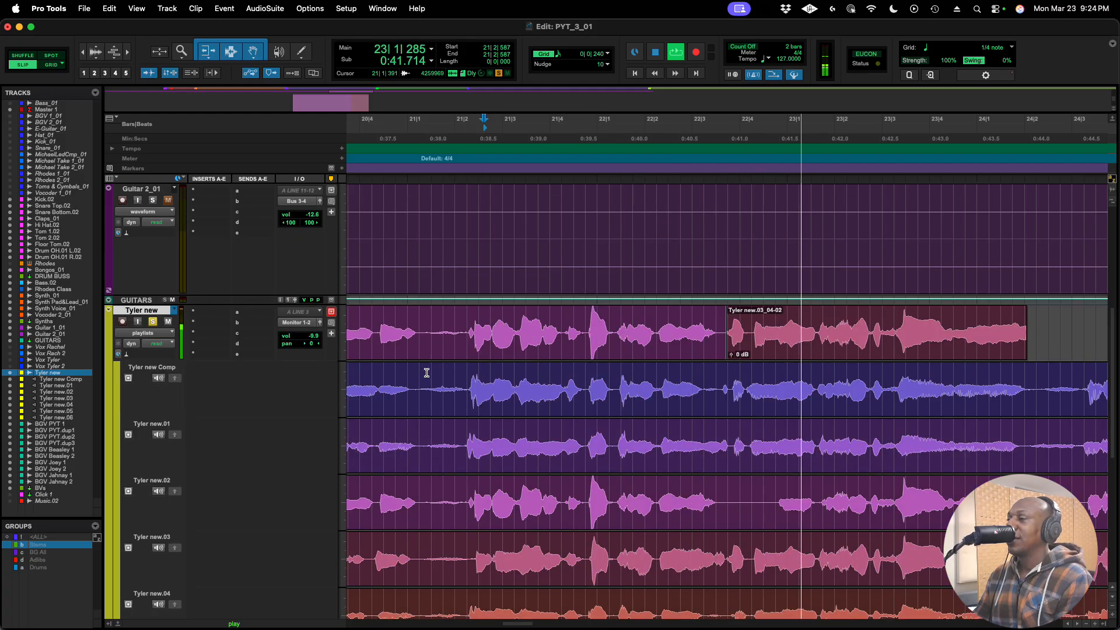
key(space)
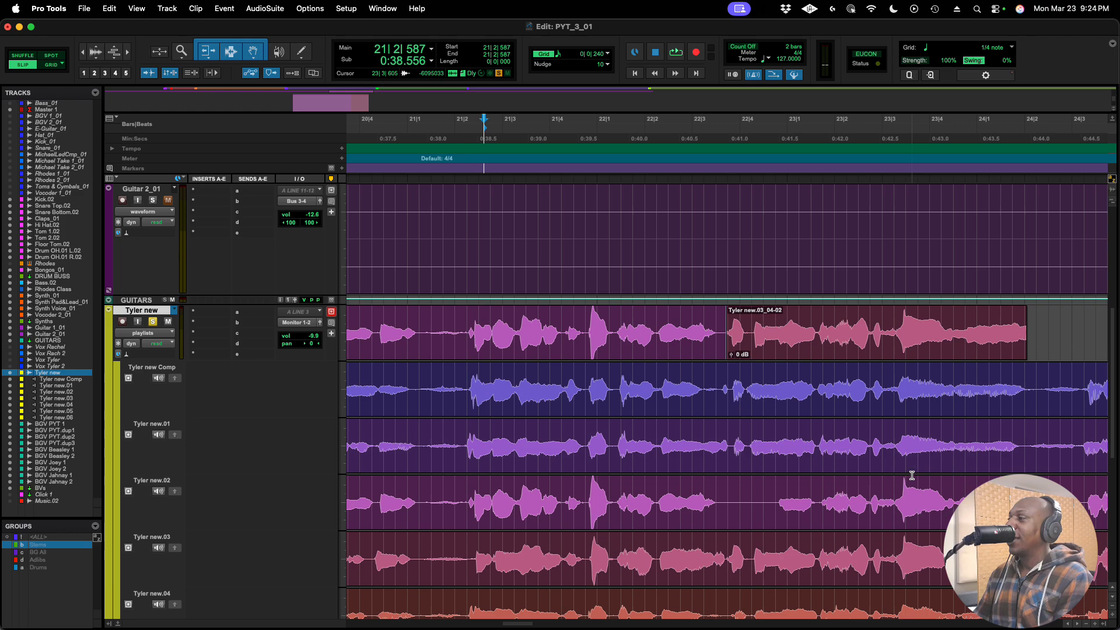
Extend the end of the Tyler new.03 clip on the main playlist slightly and play it from about bar 22 beat 2.
scroll(933, 490, down, 2)
scroll(912, 475, up, 1)
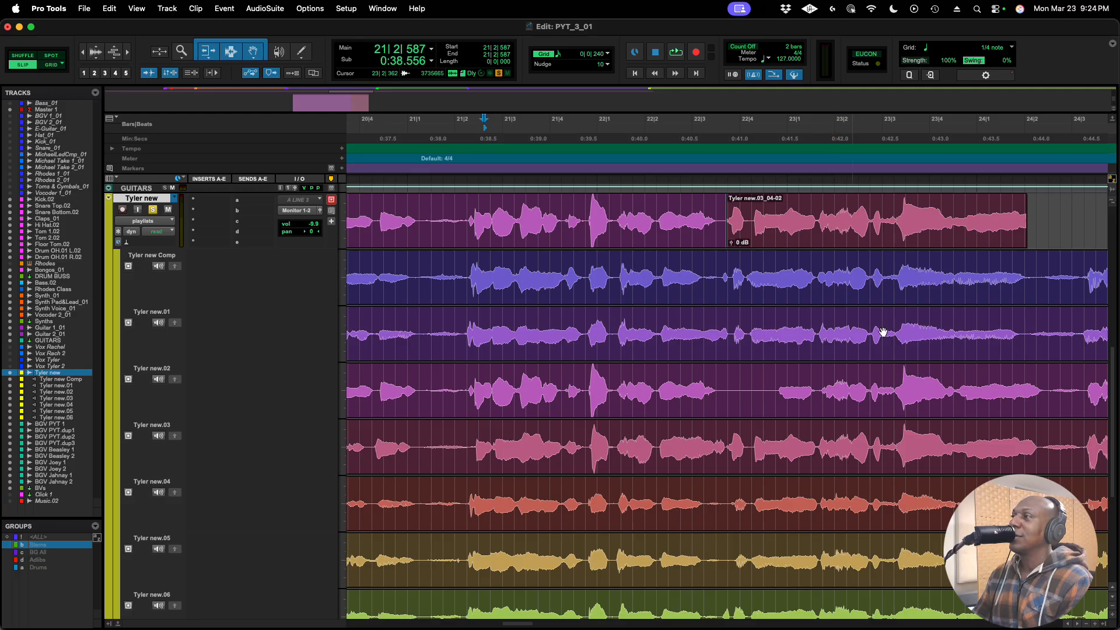
drag(1022, 232, 1041, 236)
click(762, 207)
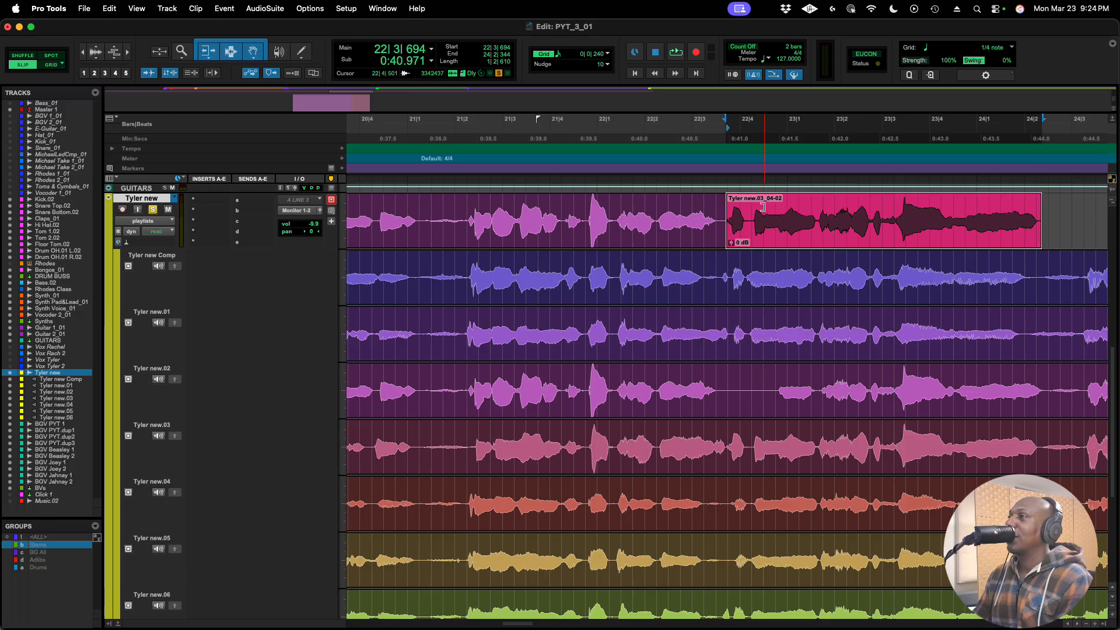
click(694, 184)
key(space)
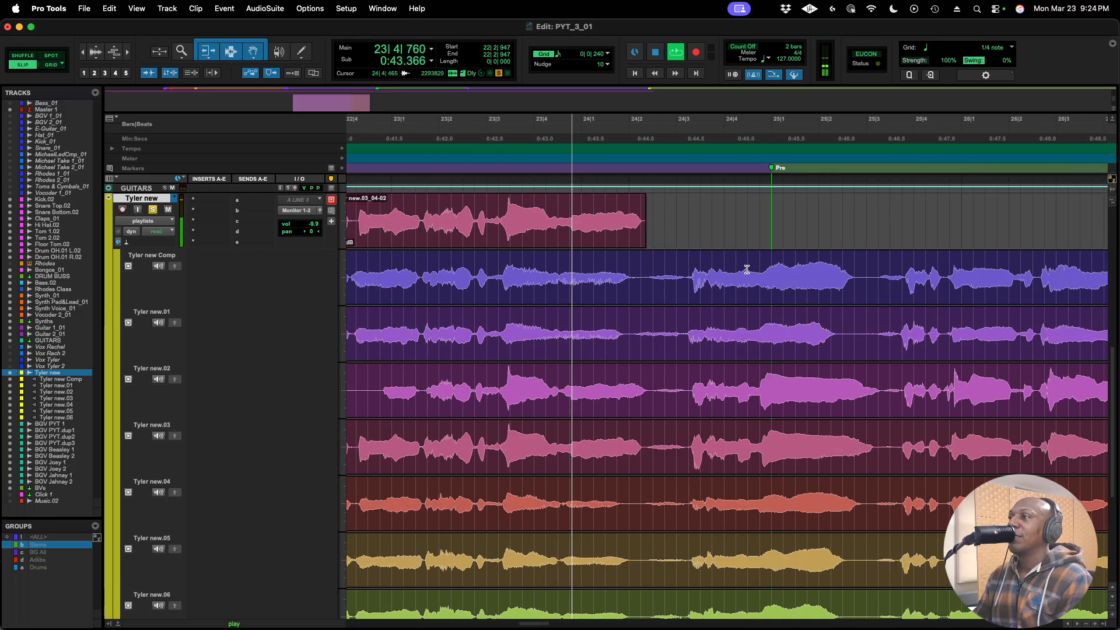
key(space)
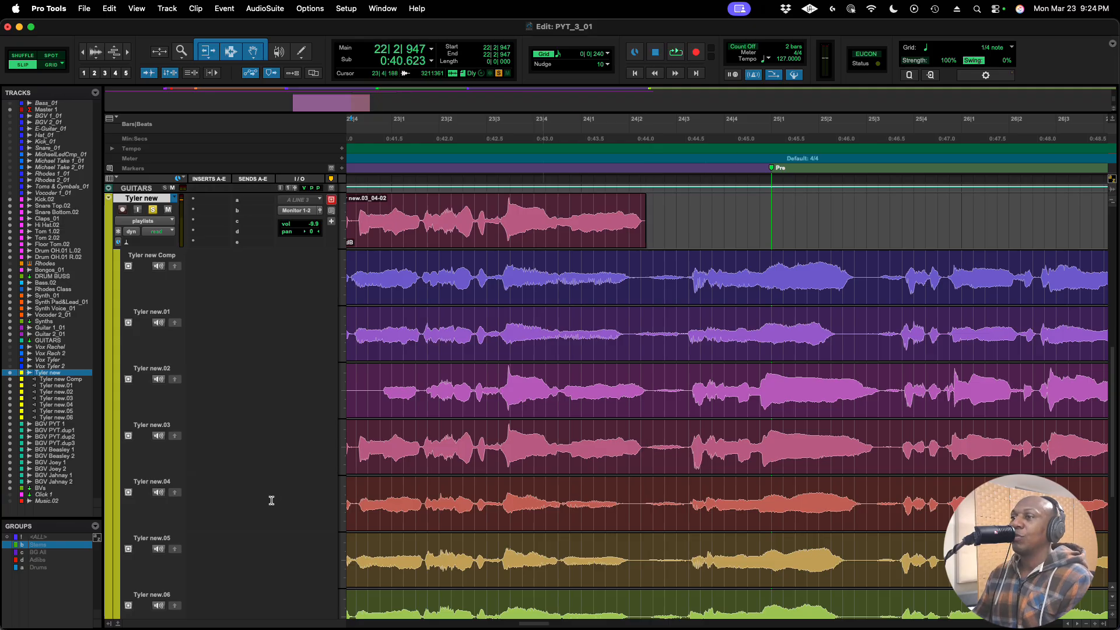
Audition takes Tyler new.05 and Tyler new.04 from about bar 22 beat 2.
click(157, 549)
key(space)
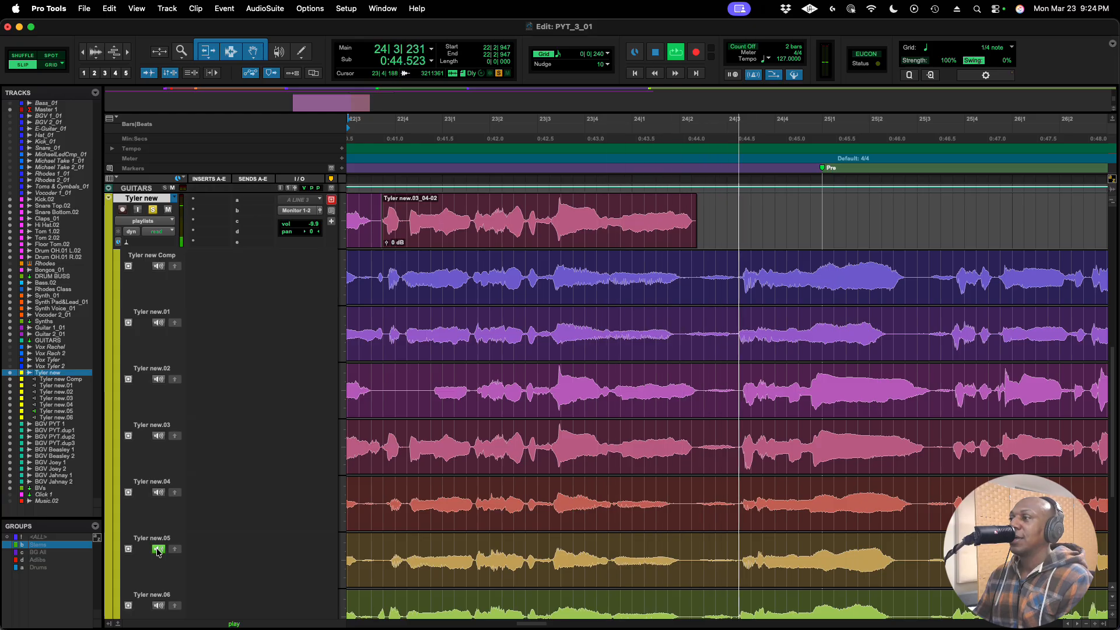
key(space)
click(158, 493)
key(space)
key(space)
Switch the audition to Tyler new.03 and play the phrase leading into the Pre section from about bar 24 beat 2.
click(158, 437)
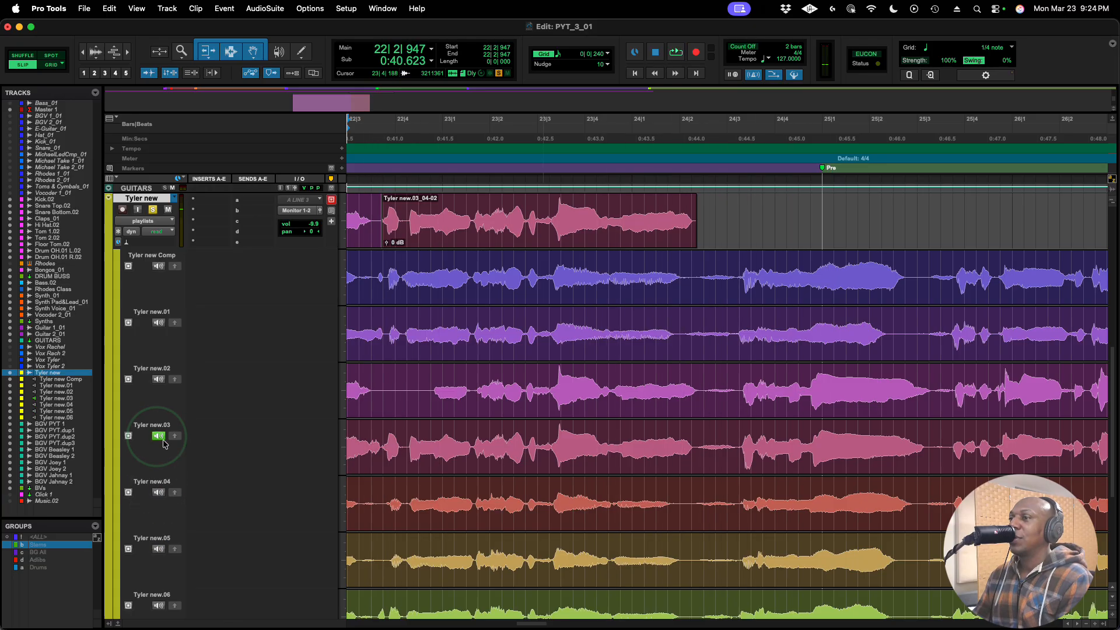
click(712, 426)
key(space)
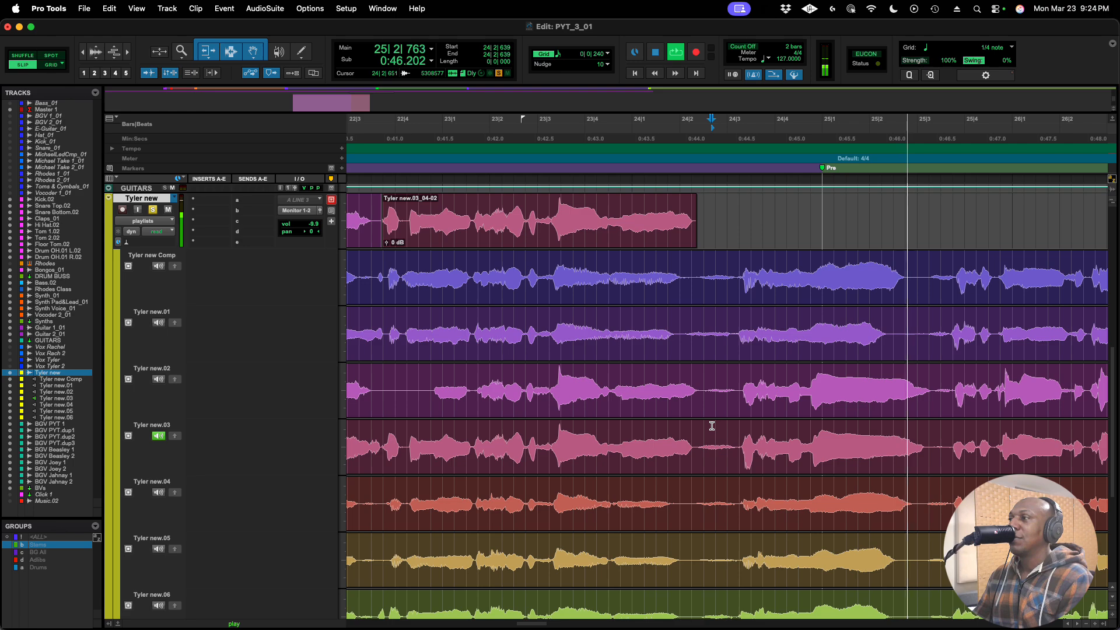
key(space)
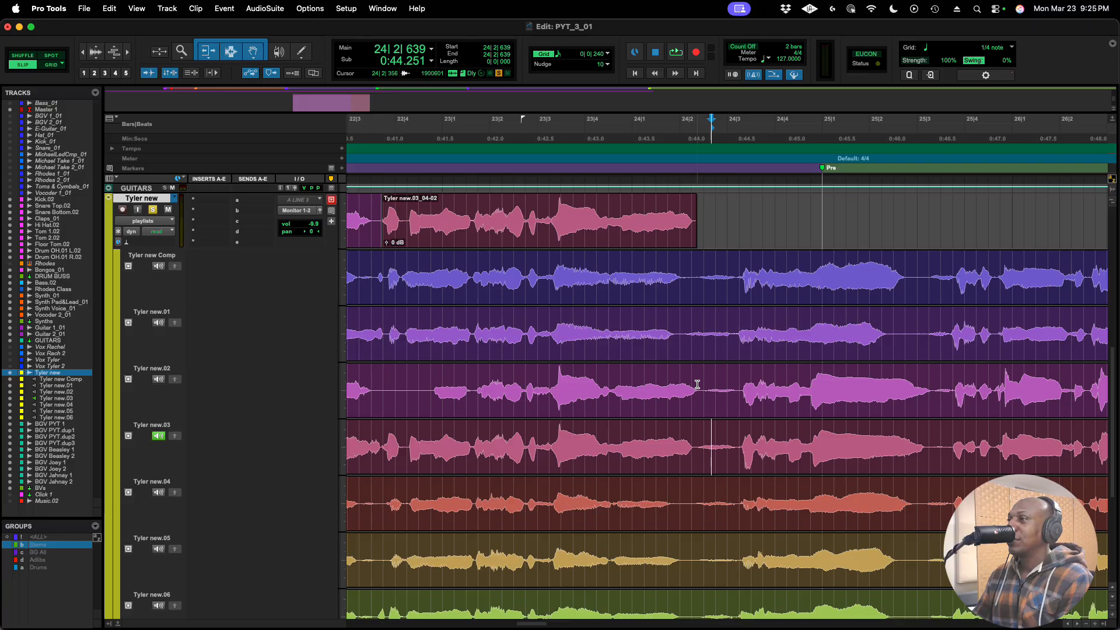
Select the Tyler new.03 phrase from about bar 24 beat 3 to bar 25 beat 3 and copy it to the main playlist.
scroll(706, 437, down, 1)
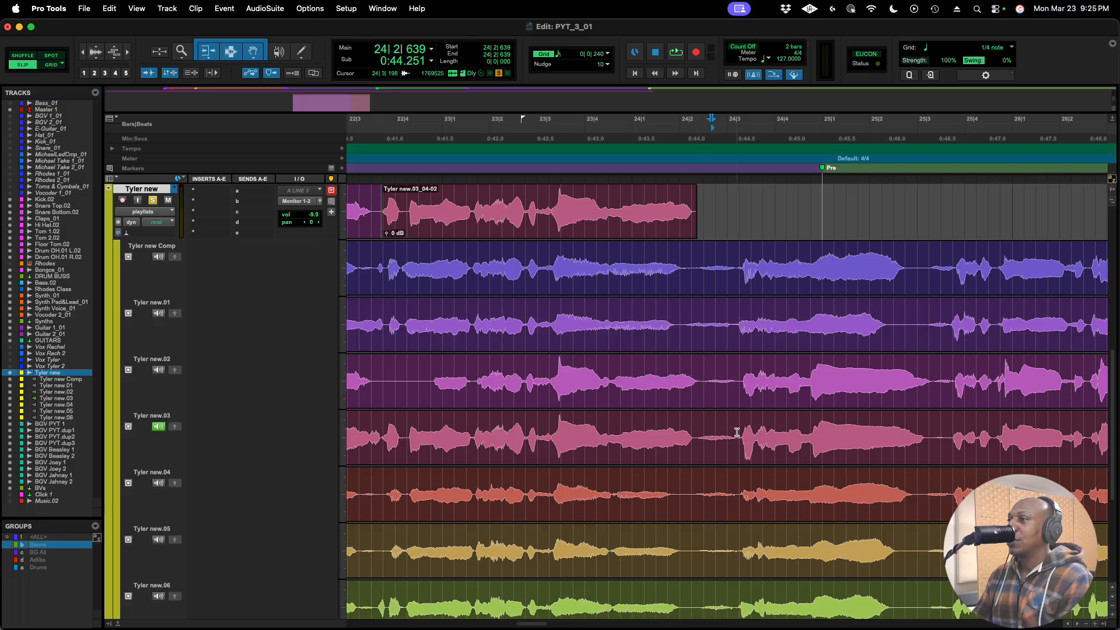
drag(738, 432, 940, 450)
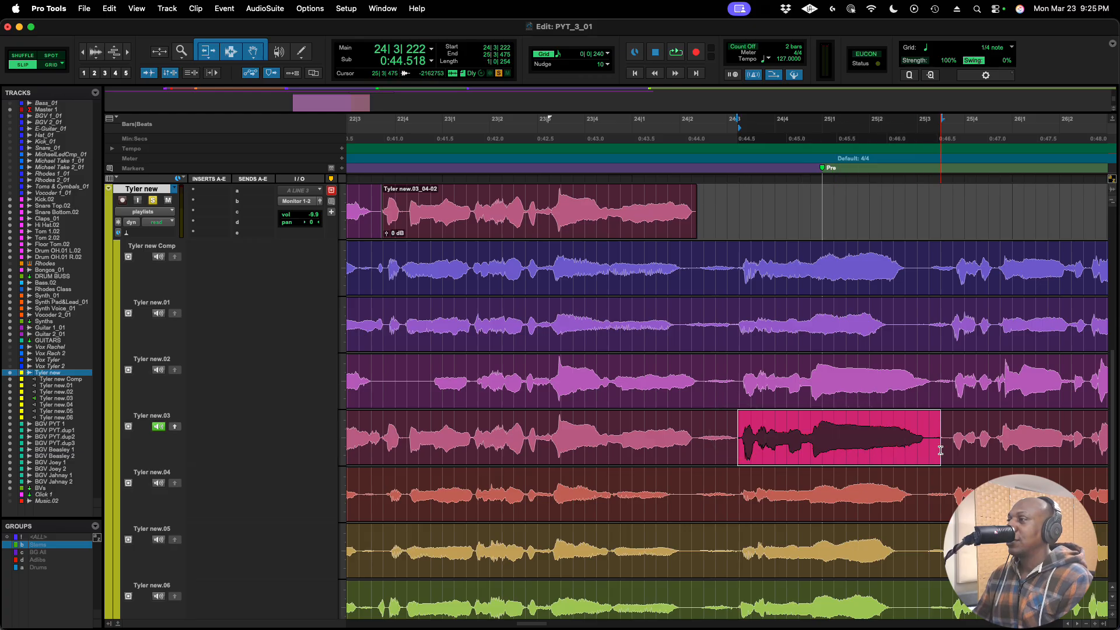
click(175, 428)
scroll(662, 353, down, 1)
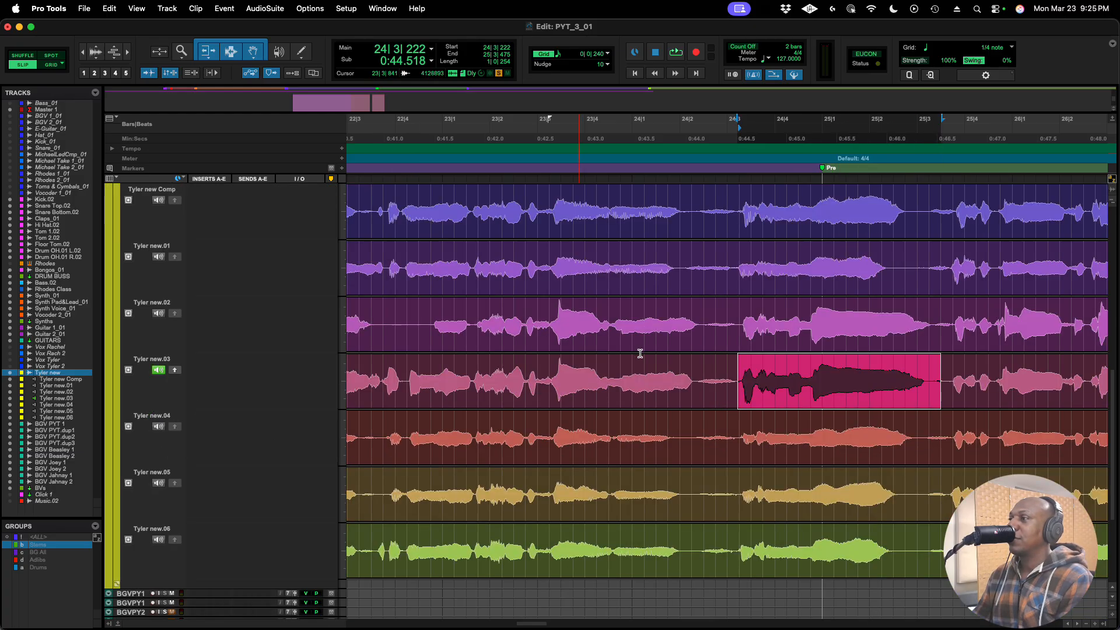
scroll(664, 353, up, 5)
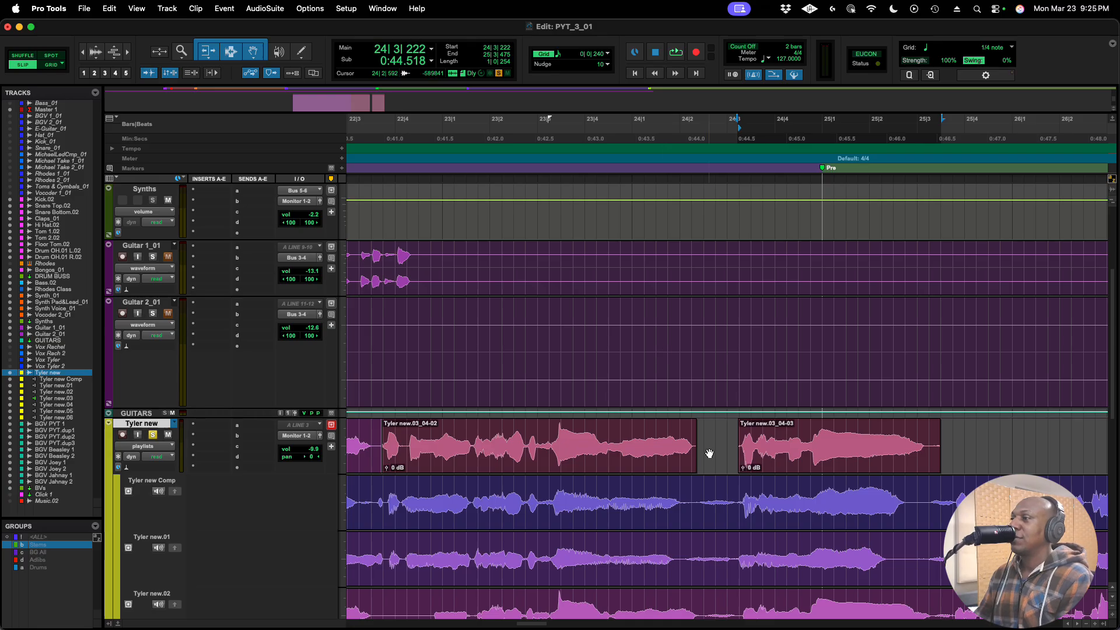
Extend the end of the second clip (Tyler new.03_04-02) on the main playlist to meet the next clip at about bar 24 beat 3.
drag(694, 456, 738, 459)
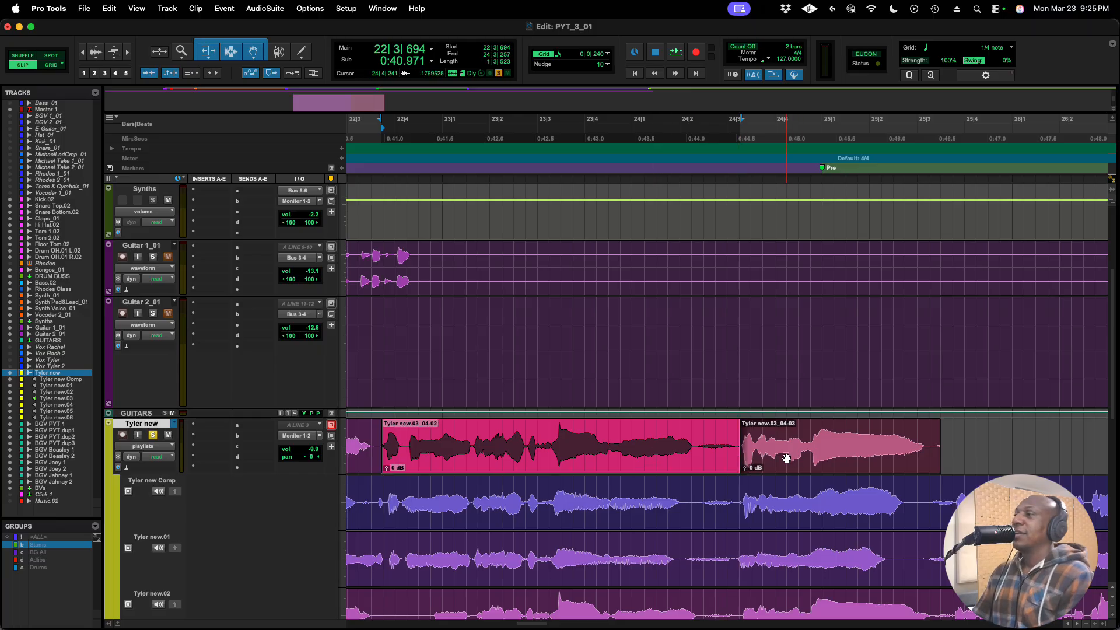
Switch the Tyler new track view to waveform to hide the takes and return it to playlists.
scroll(784, 457, right, 2)
scroll(784, 458, right, 2)
scroll(785, 458, down, 3)
scroll(780, 459, left, 10)
scroll(780, 459, down, 8)
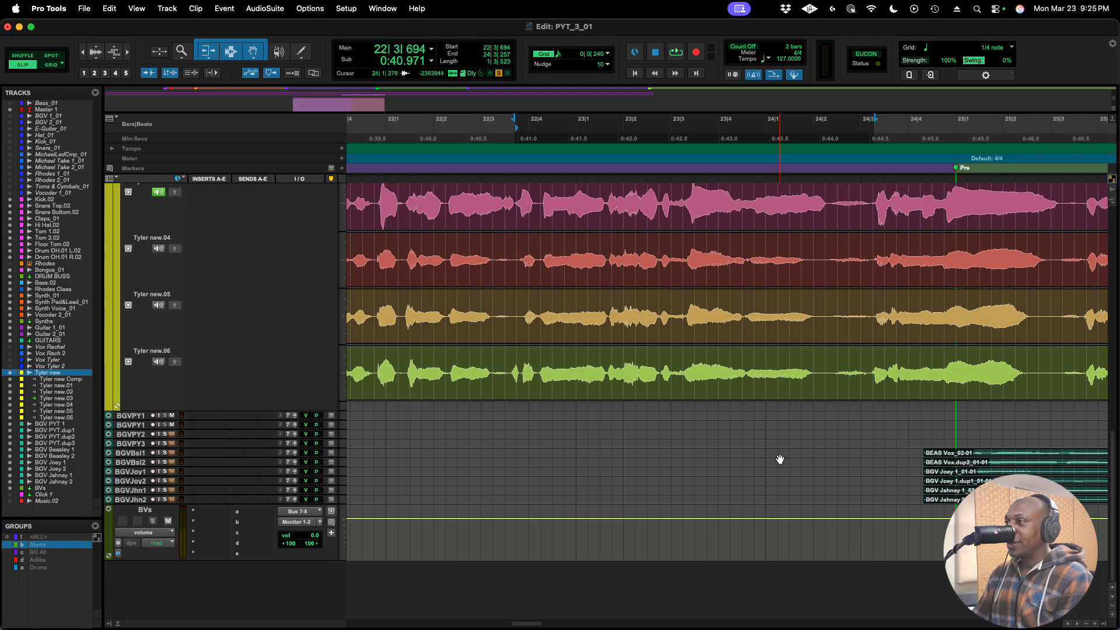
scroll(780, 459, right, 2)
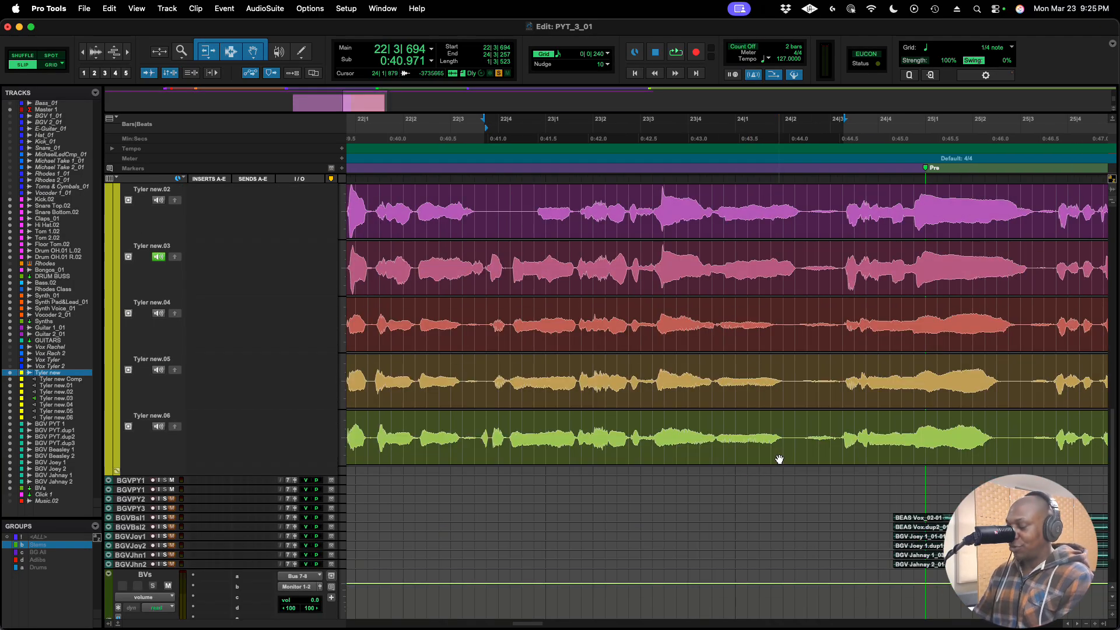
alt+scroll(731, 412, down, 5)
scroll(732, 412, up, 6)
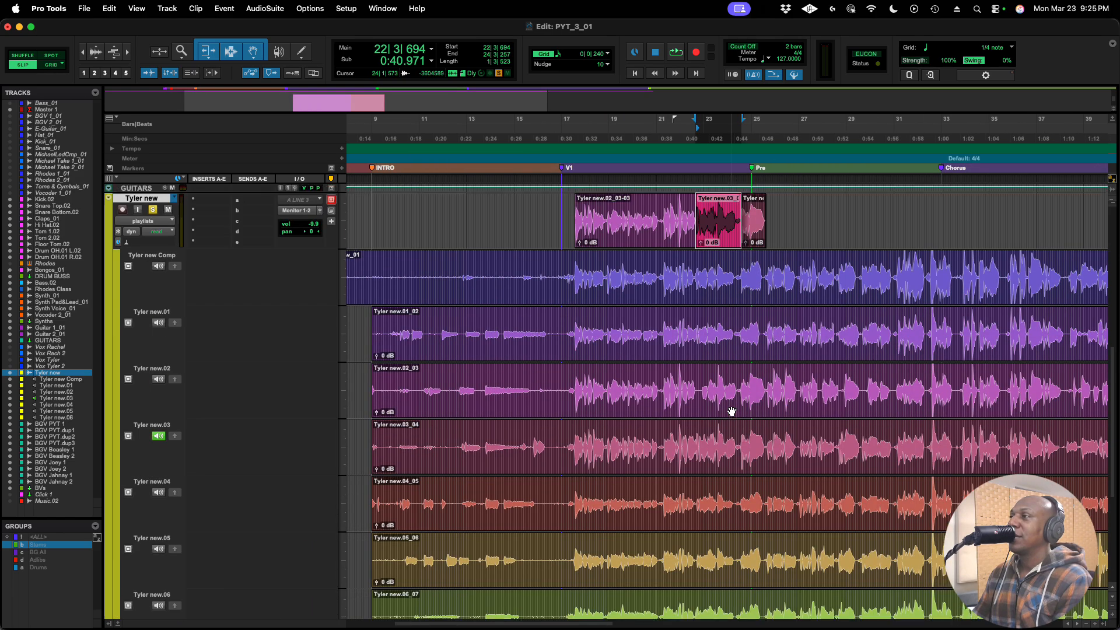
click(155, 226)
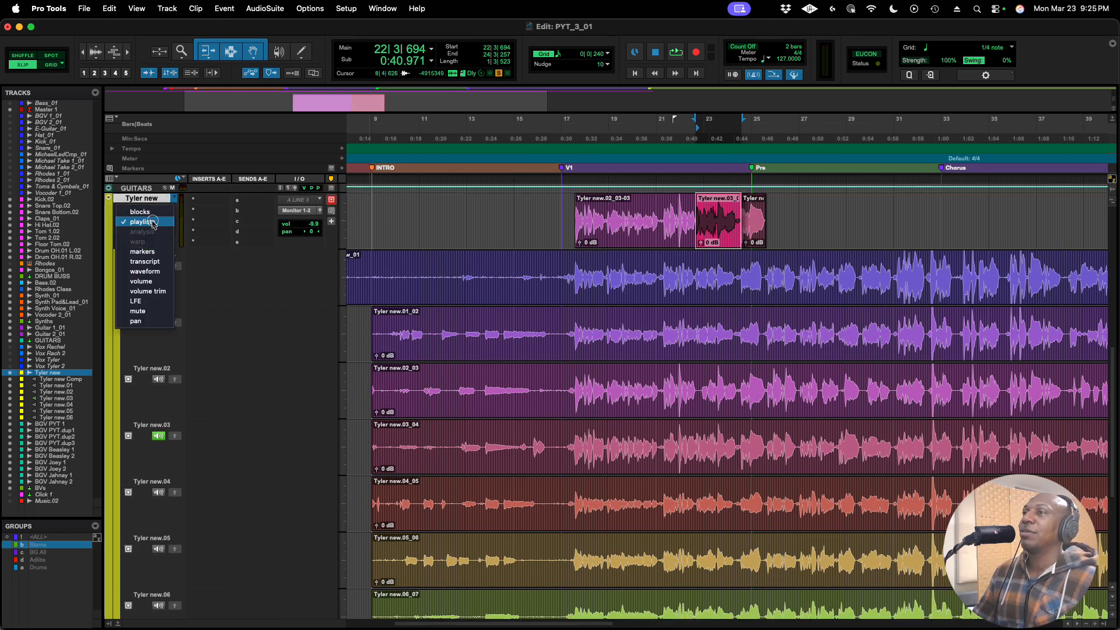
click(162, 274)
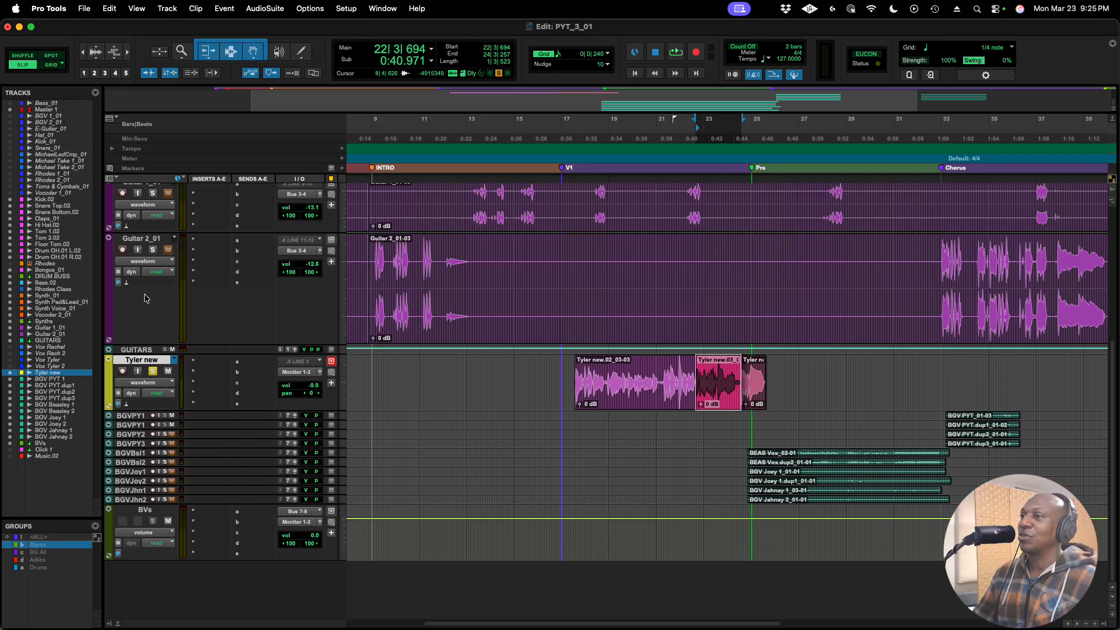
click(171, 385)
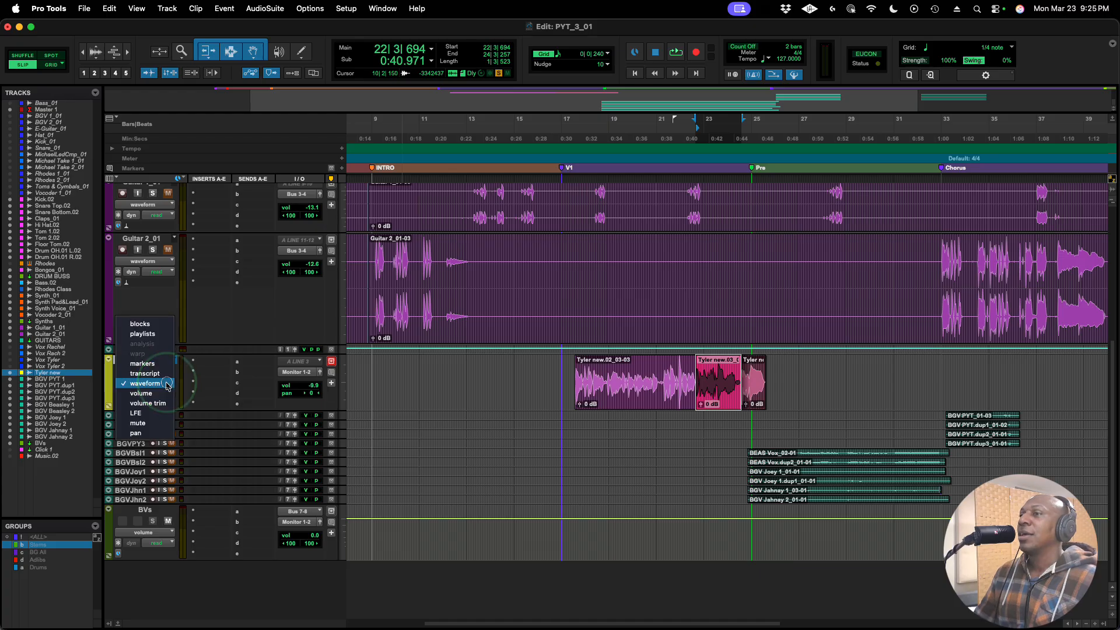
click(148, 336)
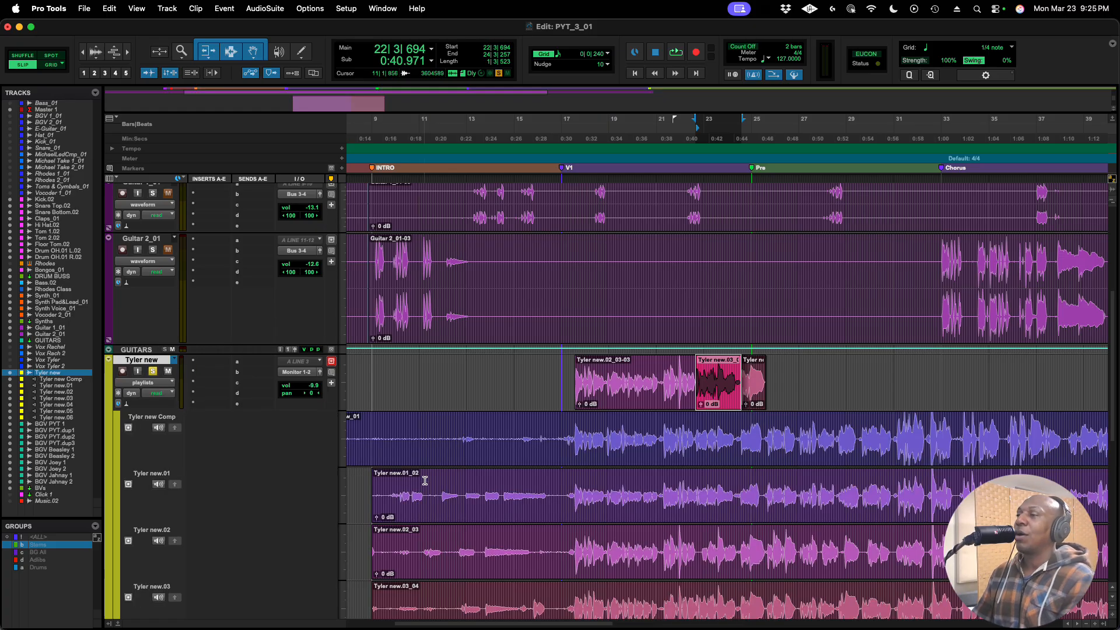
Play the comp on the main playlist from about bar 24 beat 4 to the end of its last clip in Pre.
scroll(424, 480, down, 5)
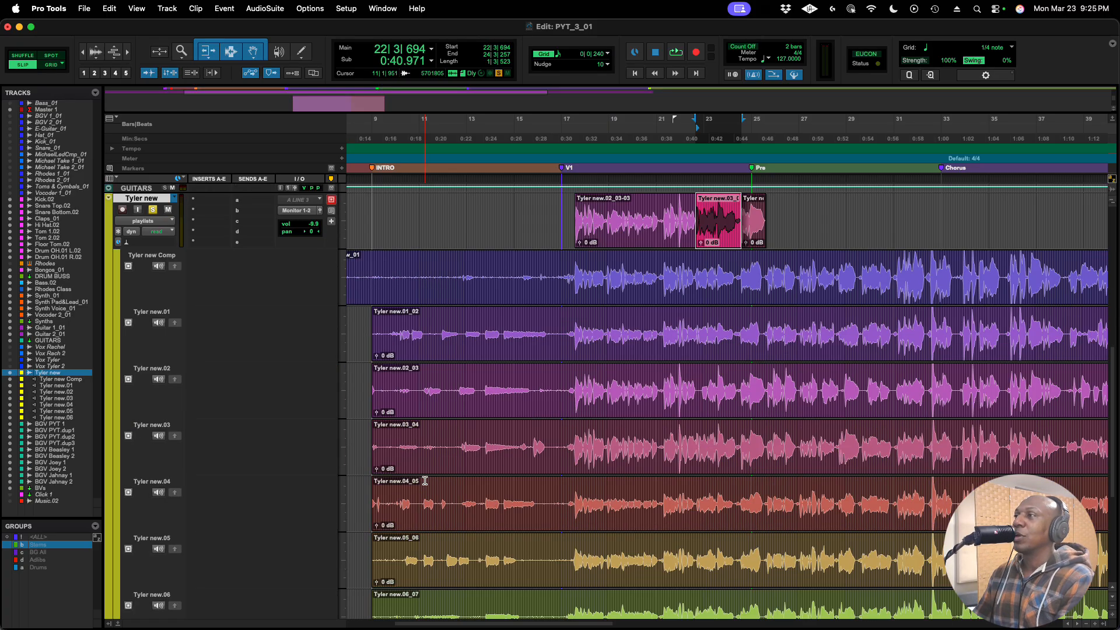
scroll(425, 480, right, 5)
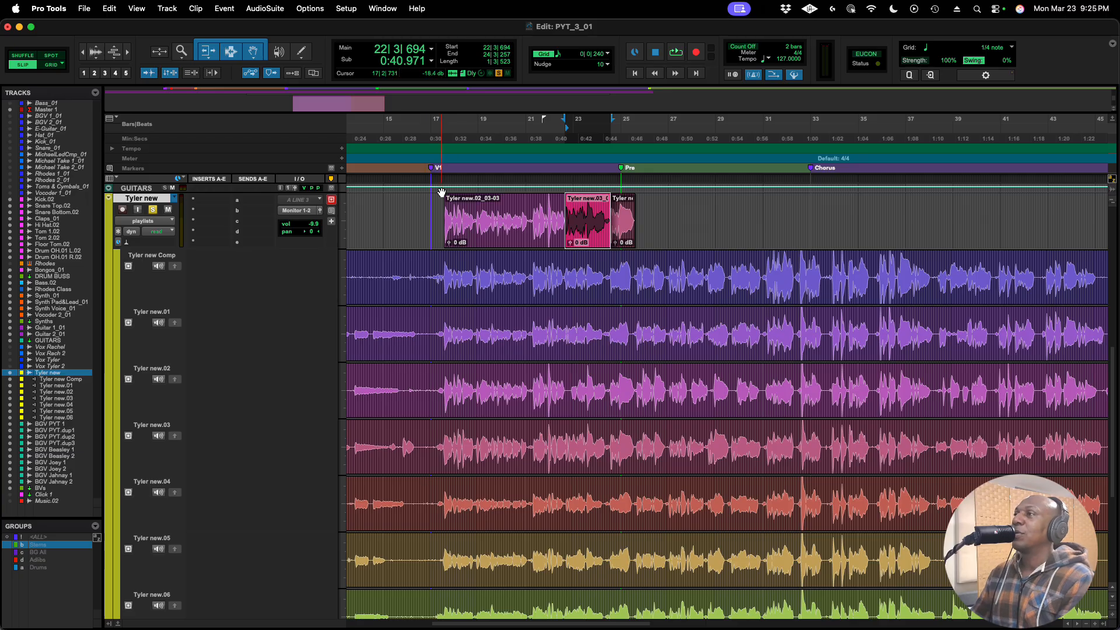
click(616, 180)
key(space)
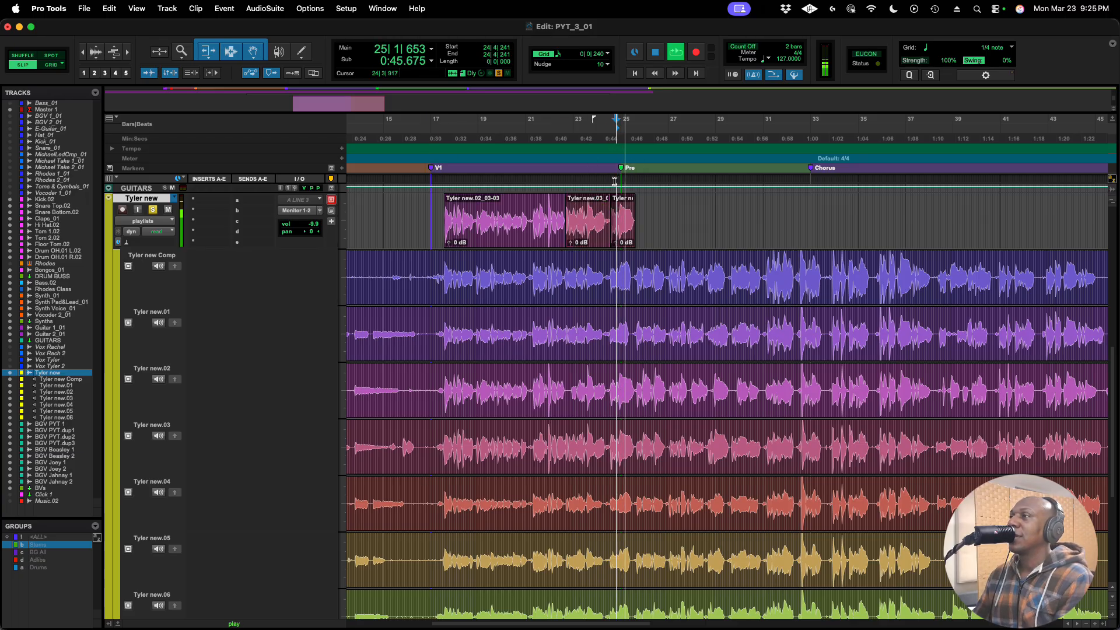
key(space)
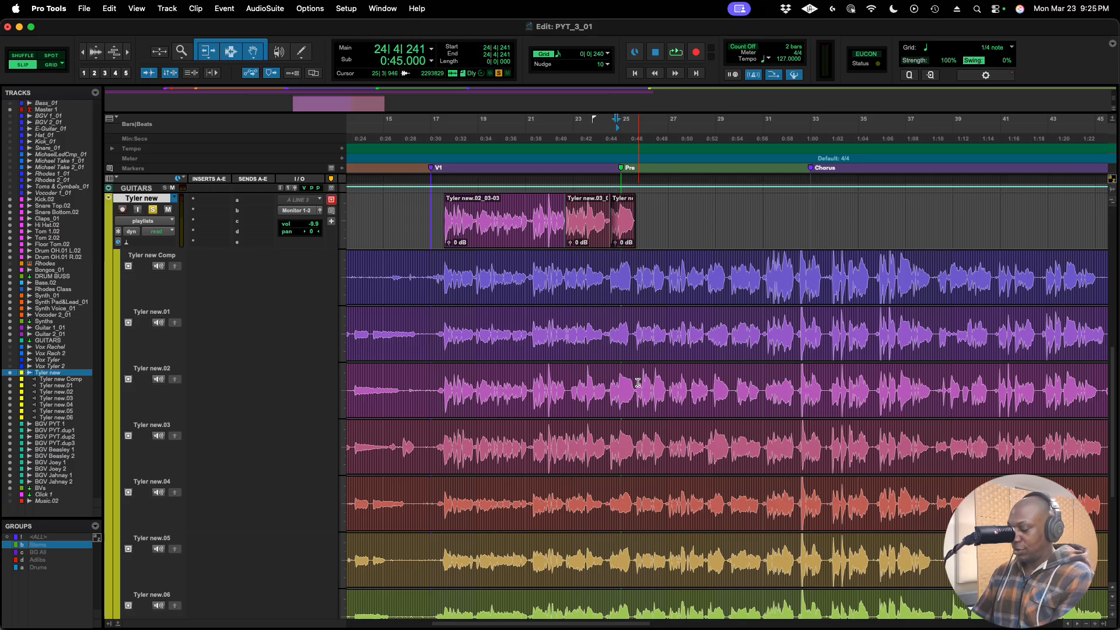
Audition take Tyler new.02 from about bar 25 beat 3, where the comp currently ends.
key(super+bracketright)
key(super+bracketright)
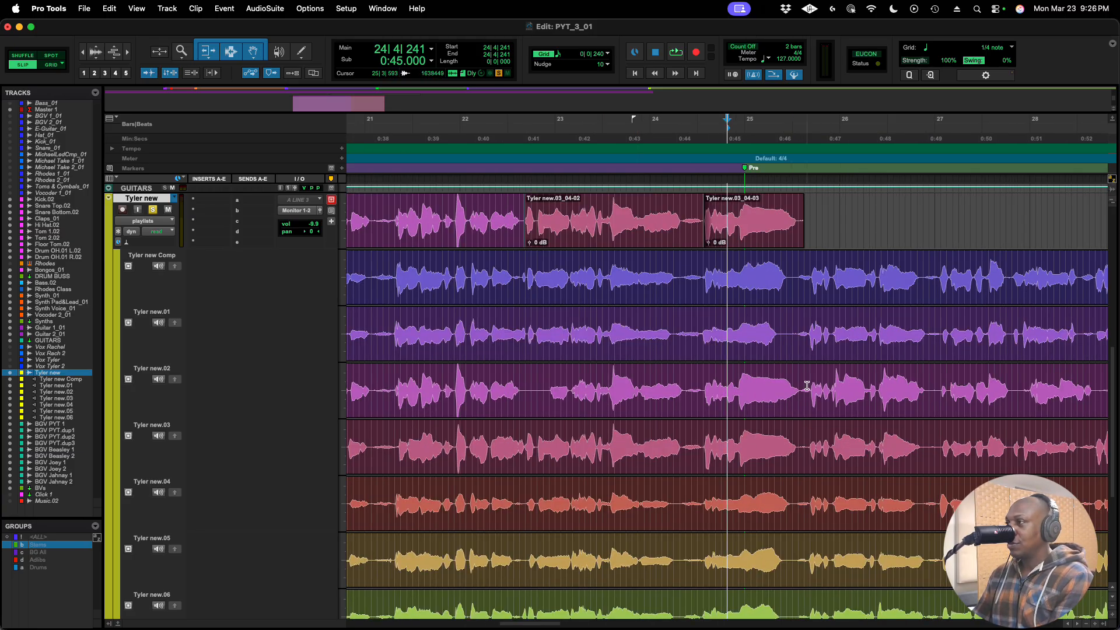
click(158, 379)
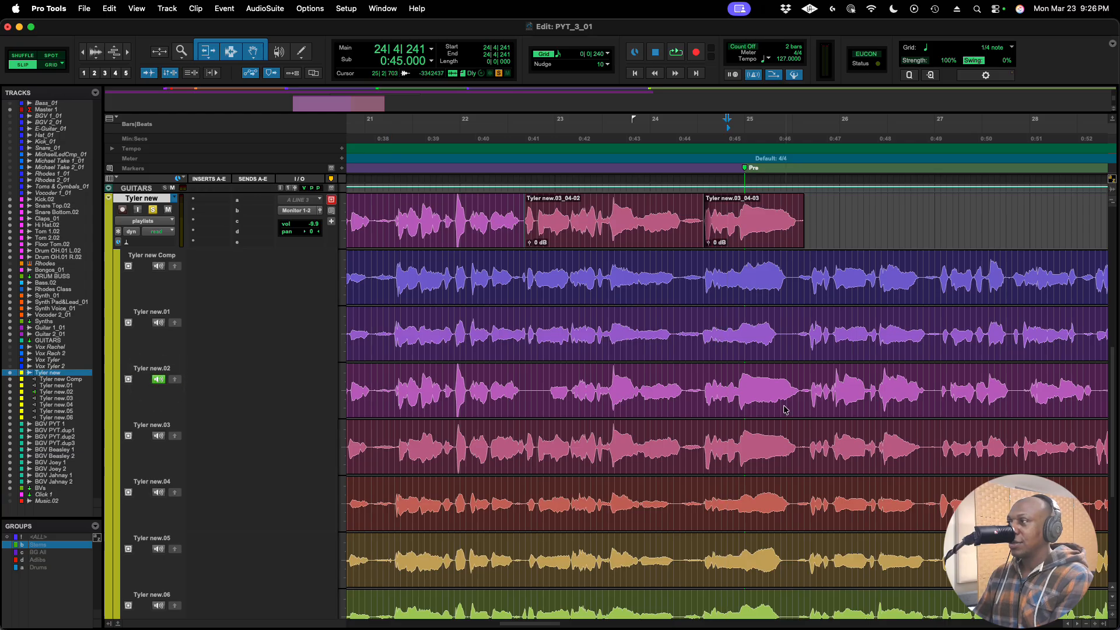
click(804, 390)
key(space)
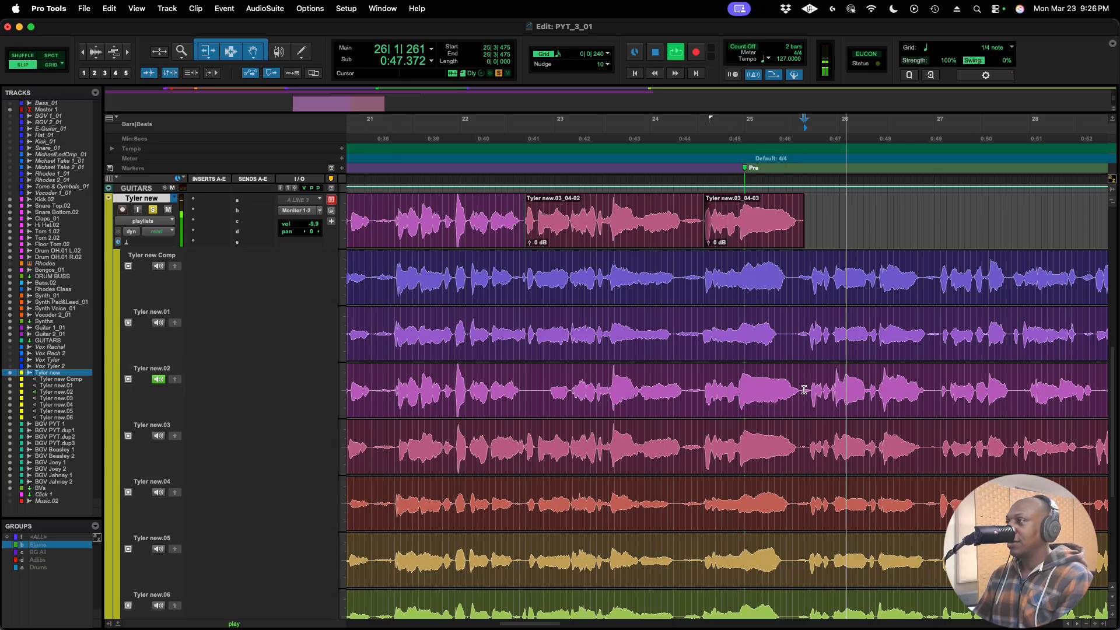
key(space)
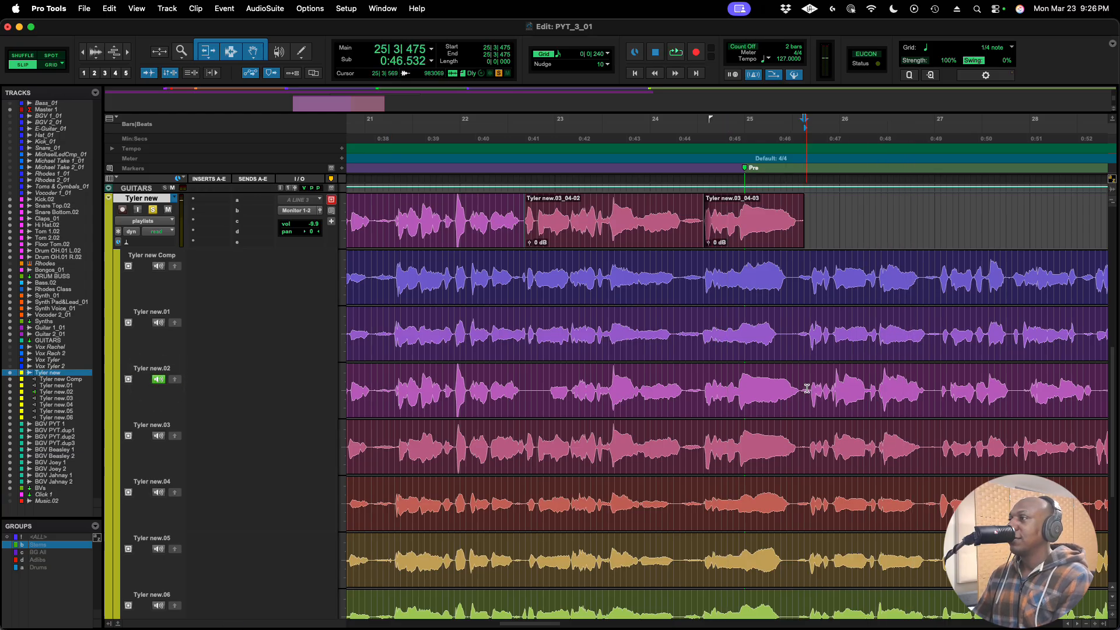
Copy the Tyler new.02 phrase from about bar 25 beat 3 to bar 26 beat 4 to the main playlist and extend the preceding clip to meet it.
drag(807, 388, 933, 409)
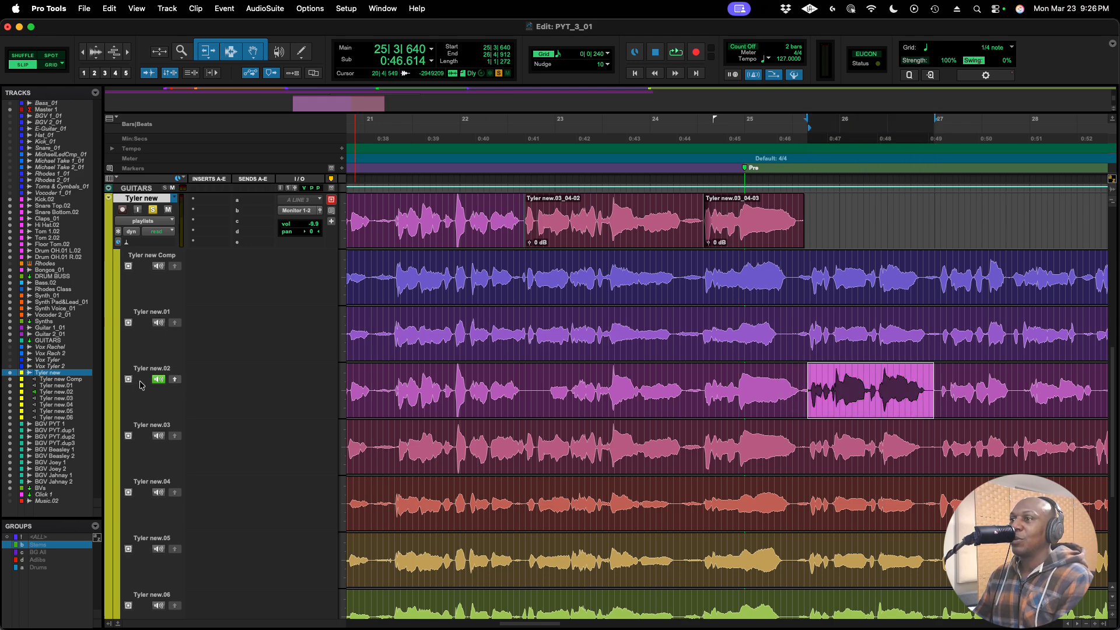
click(174, 380)
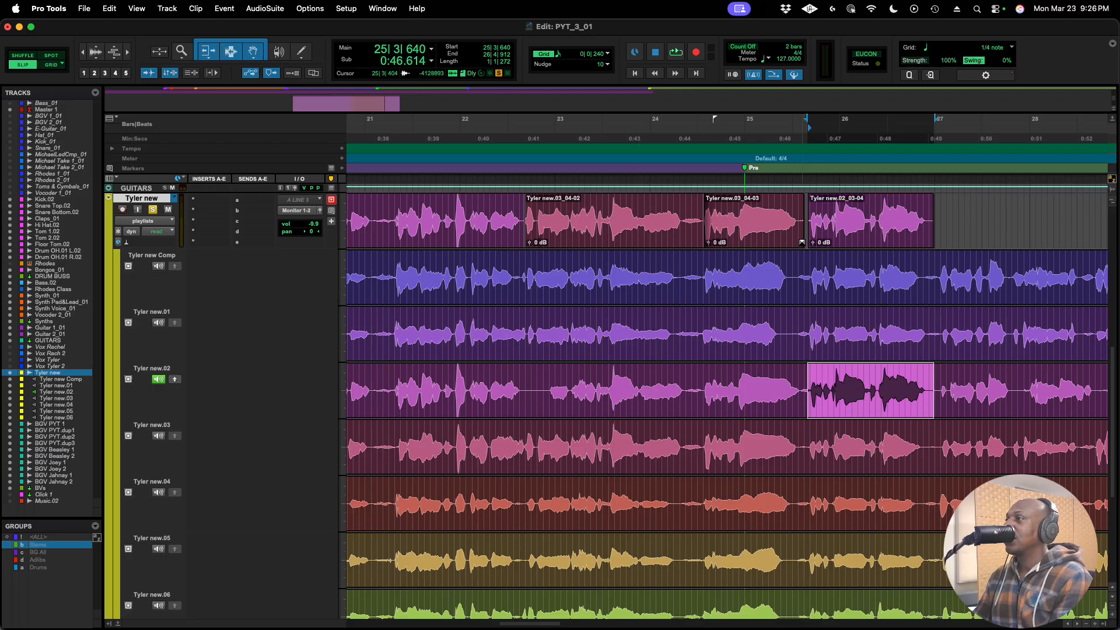
drag(799, 231, 805, 244)
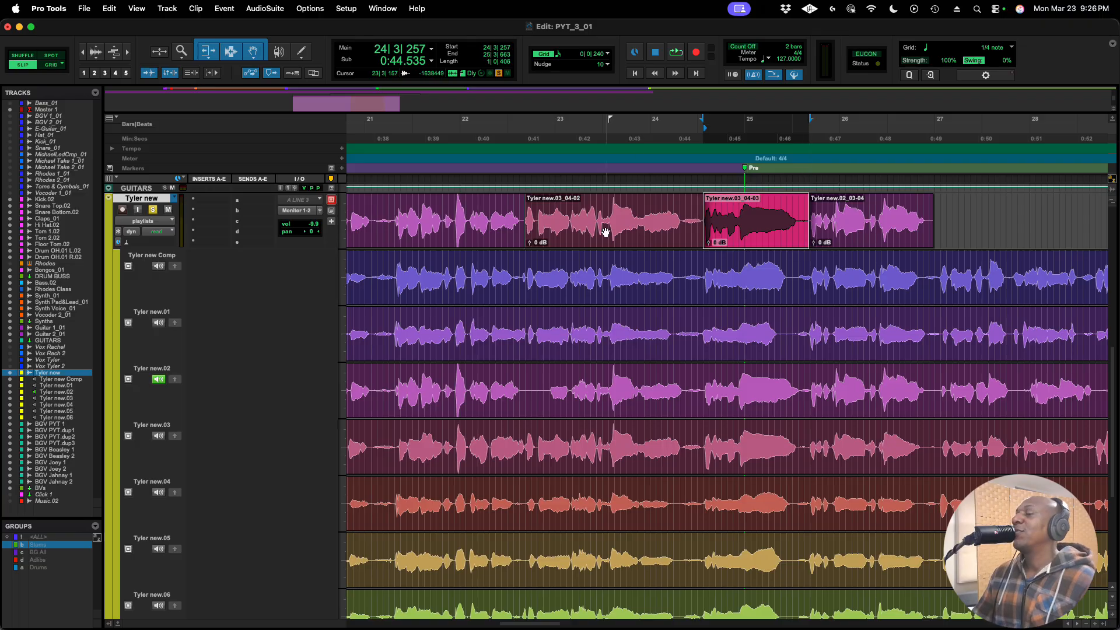
Look over the comped clips from V1 onward and play from about bar 24 beat 2 through the last copied phrase.
scroll(605, 232, left, 10)
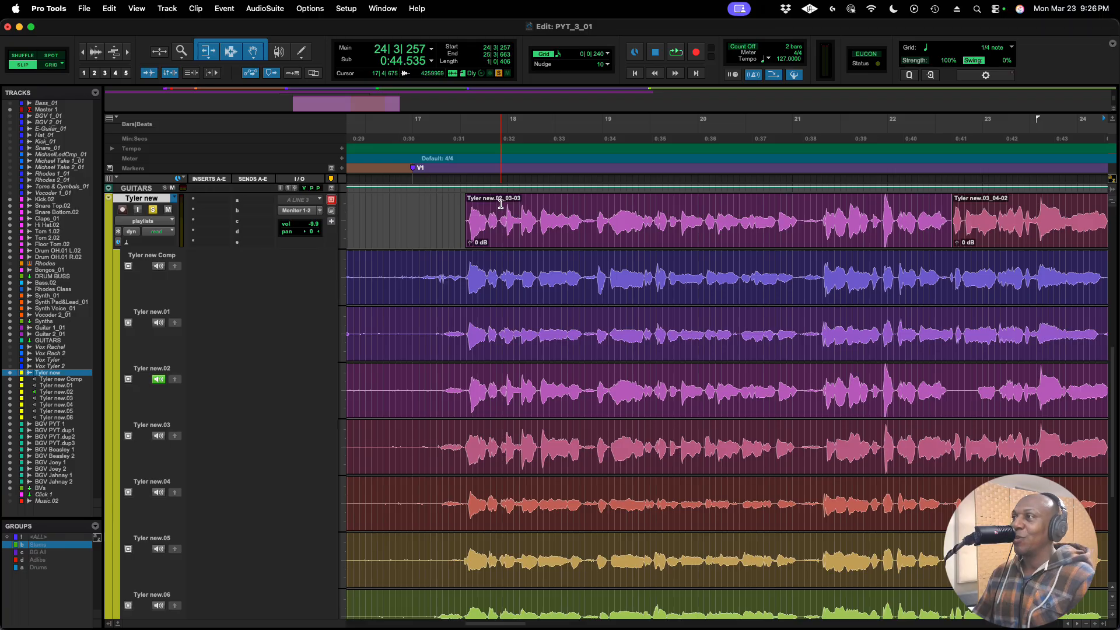
scroll(500, 205, right, 1)
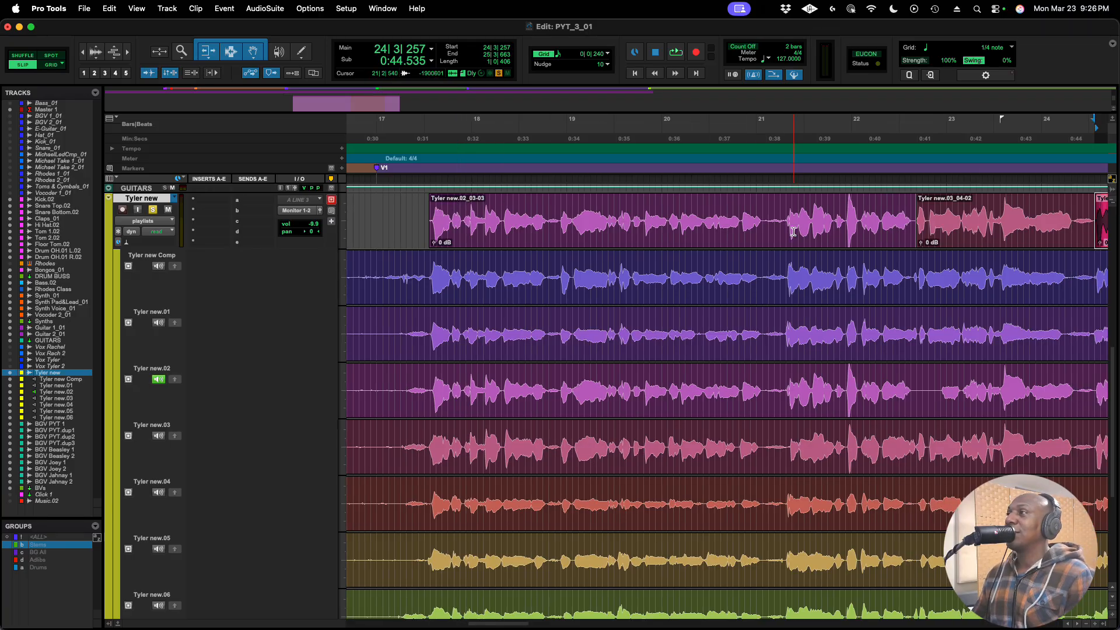
scroll(793, 231, right, 9)
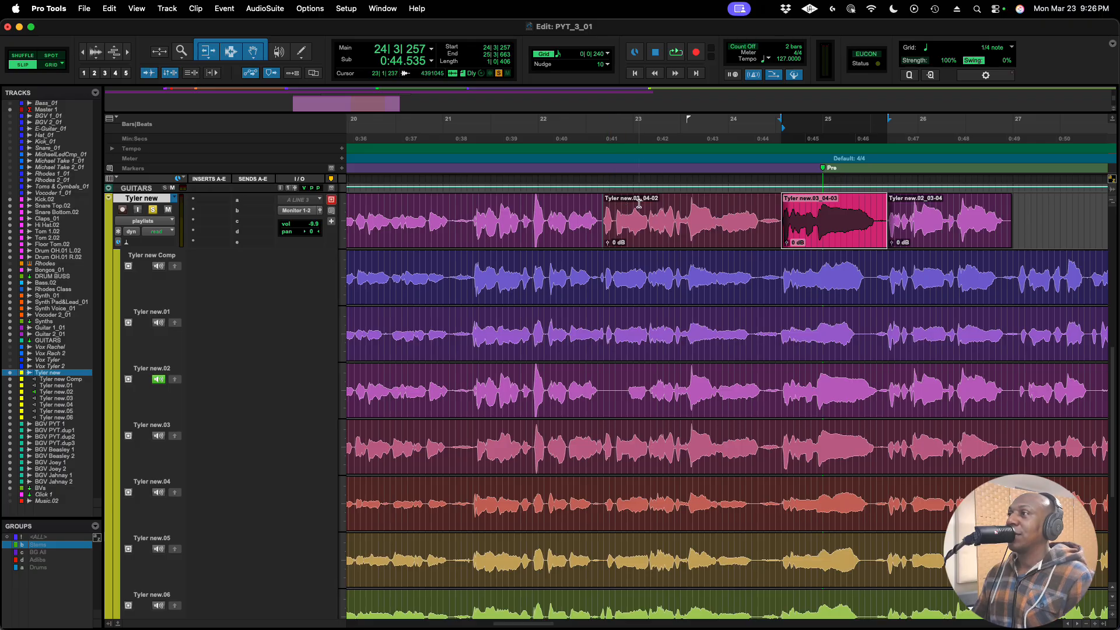
scroll(657, 214, right, 2)
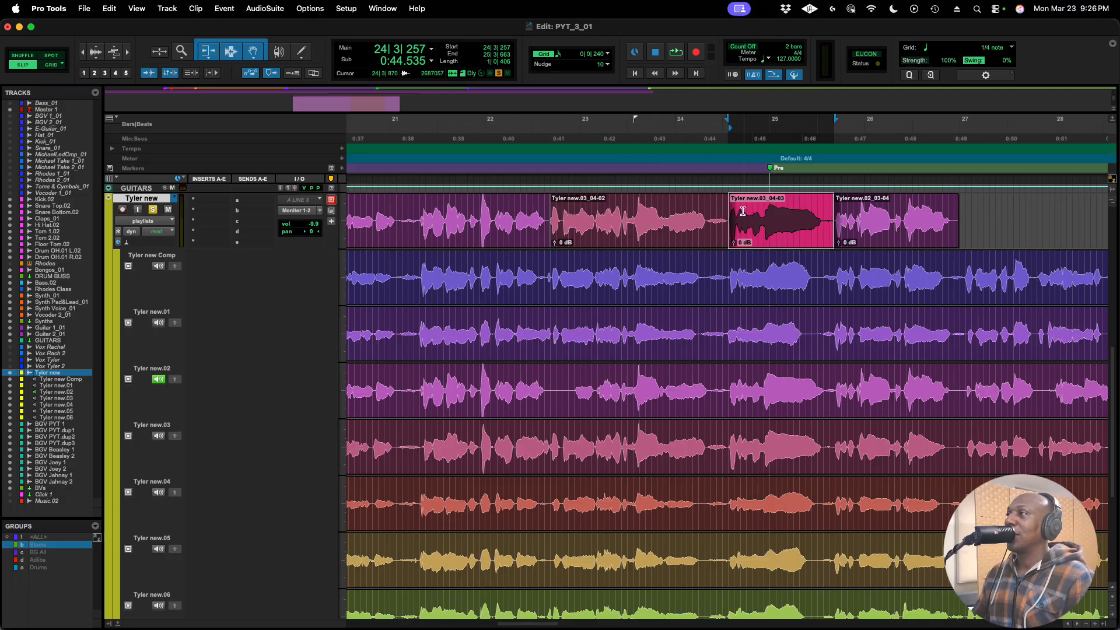
scroll(867, 219, right, 10)
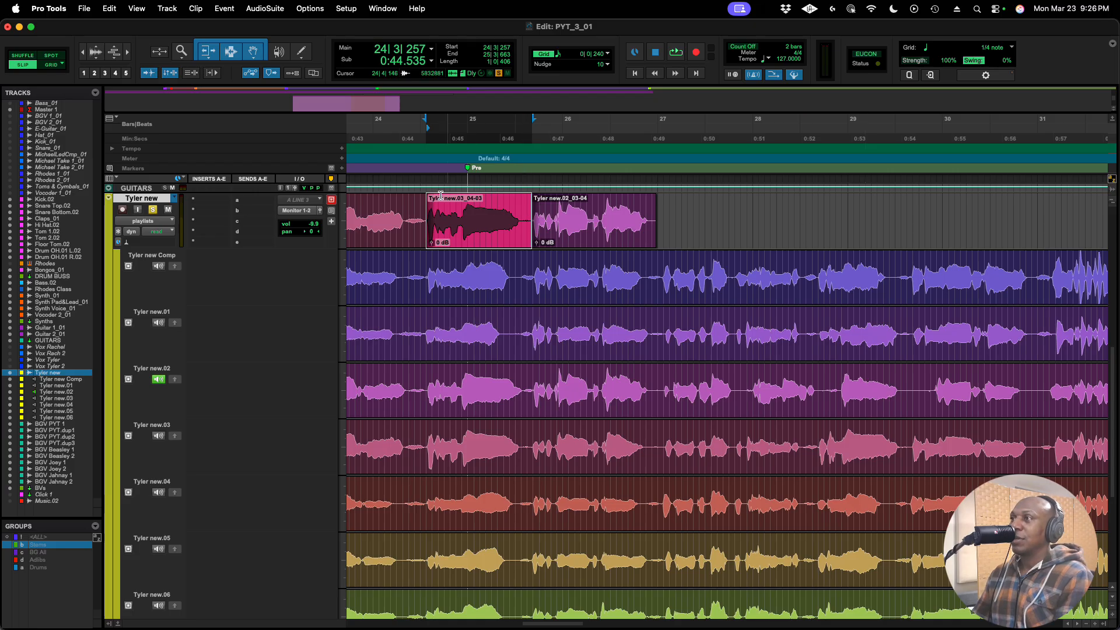
click(418, 188)
key(space)
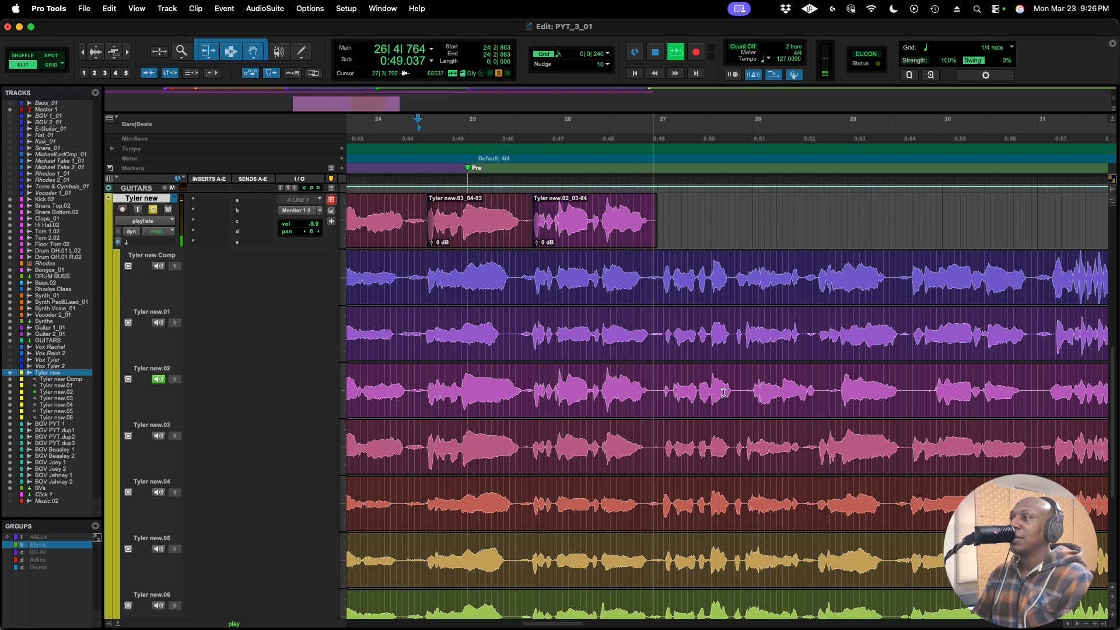
key(space)
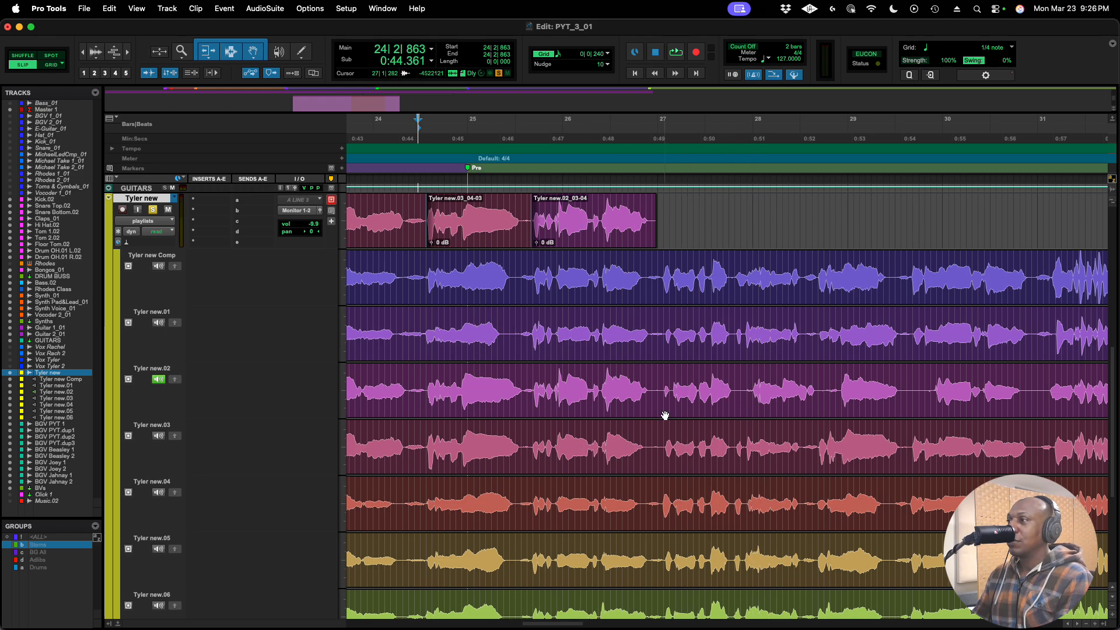
Switch the audition to Tyler new.03 and play the next Pre phrase repeatedly from about bar 27 beat 1.
click(158, 437)
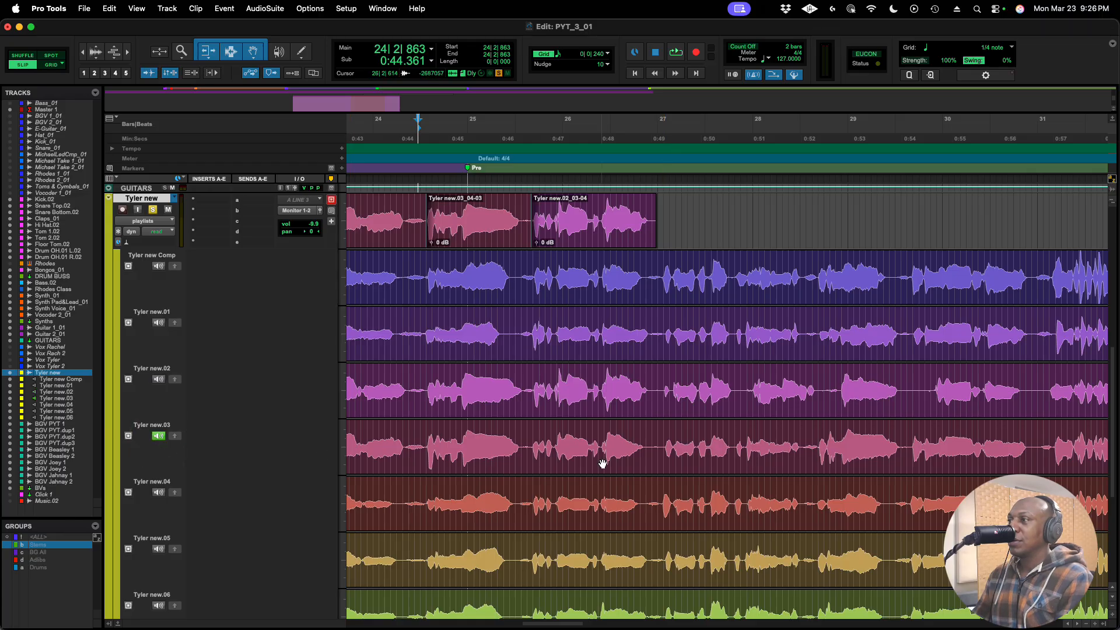
click(660, 439)
key(space)
key(space)
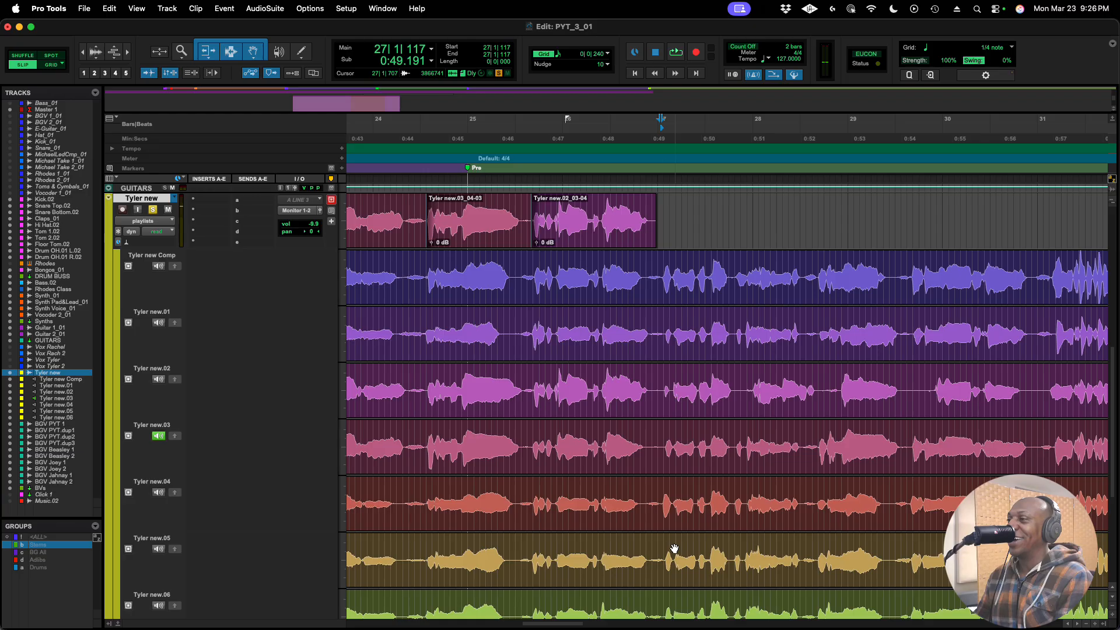
key(space)
scroll(660, 548, down, 3)
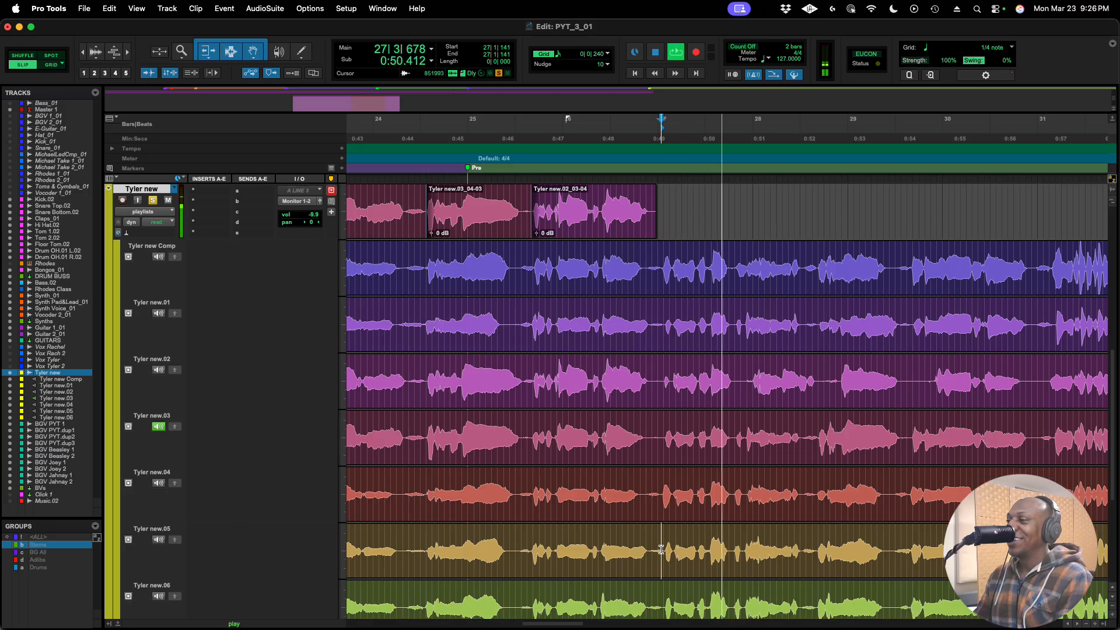
key(space)
key(space)
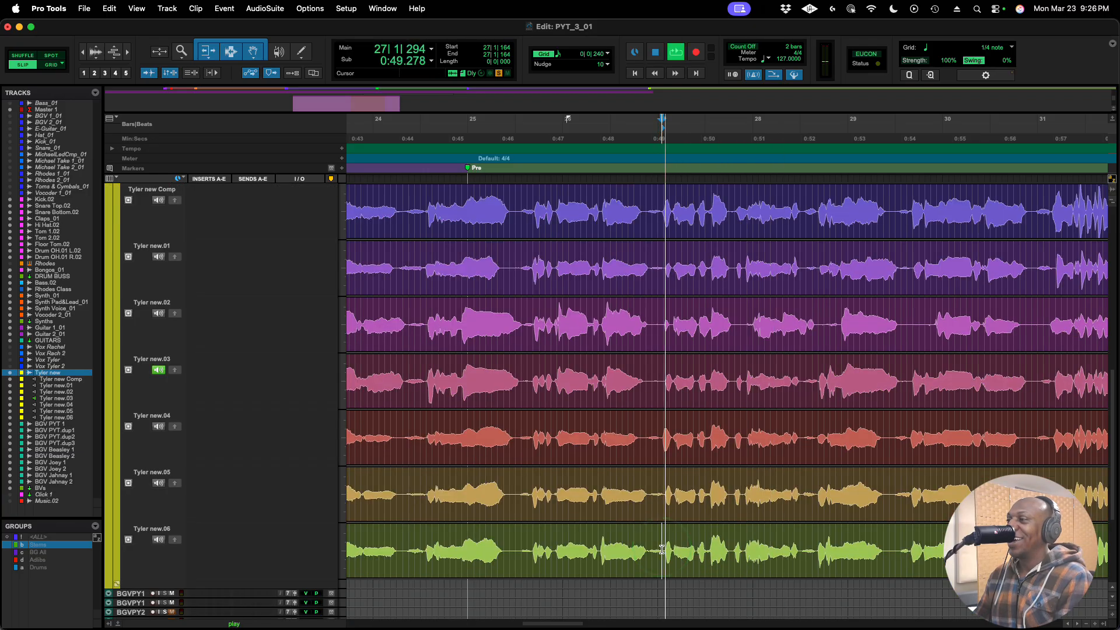
key(space)
scroll(662, 549, up, 8)
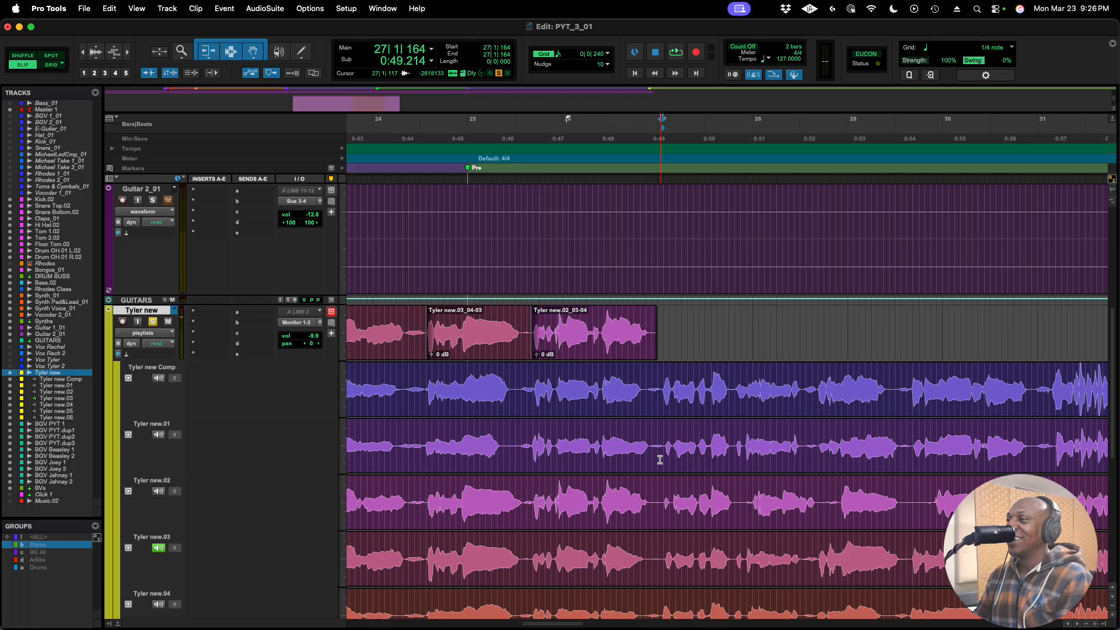
click(660, 438)
key(space)
key(space)
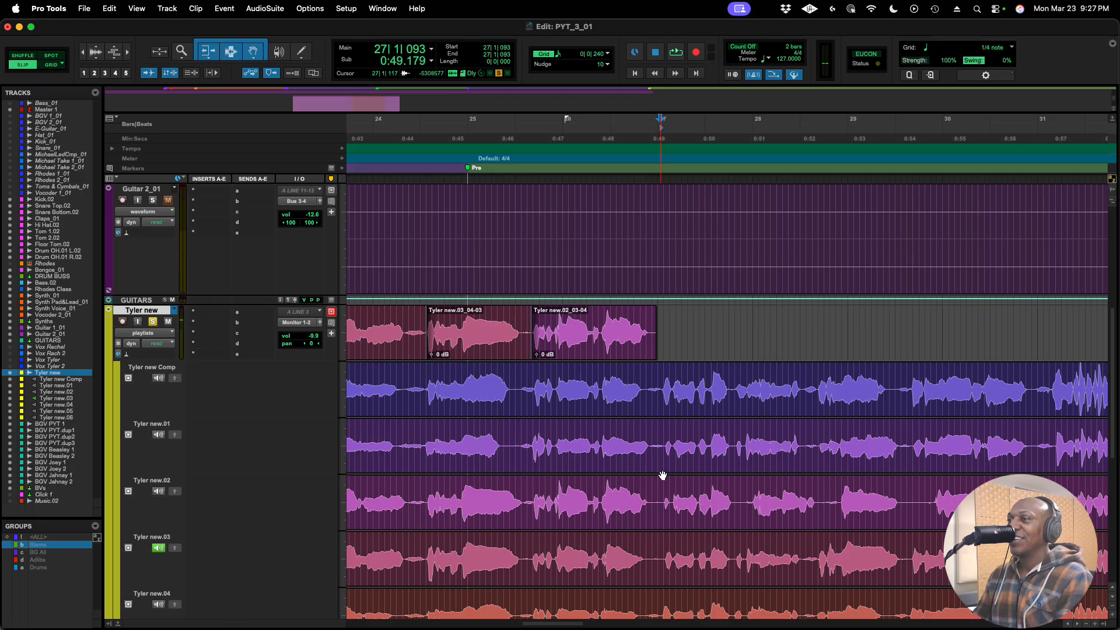
Audition Tyler new.02 from just before bar 27 and switch the audition back to Tyler new.03.
click(158, 491)
click(657, 489)
key(space)
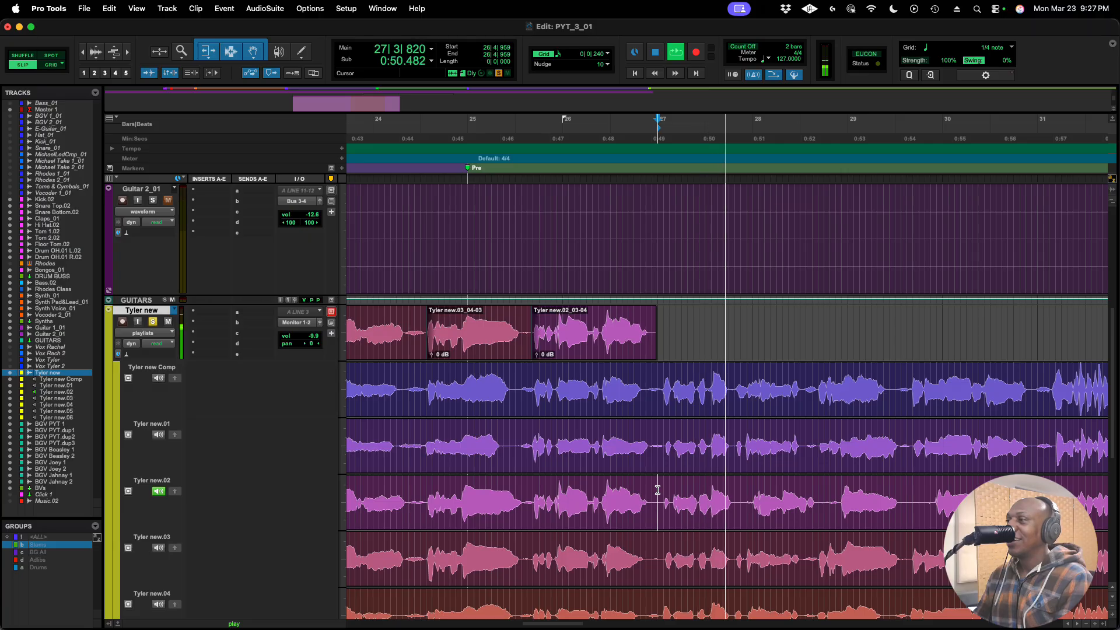
key(space)
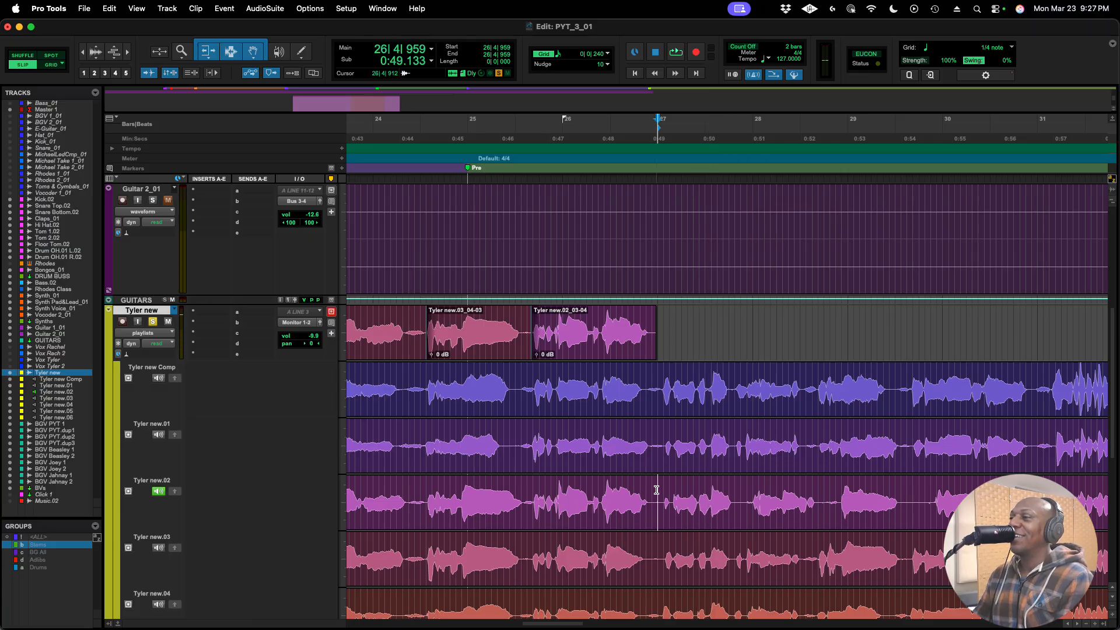
click(158, 548)
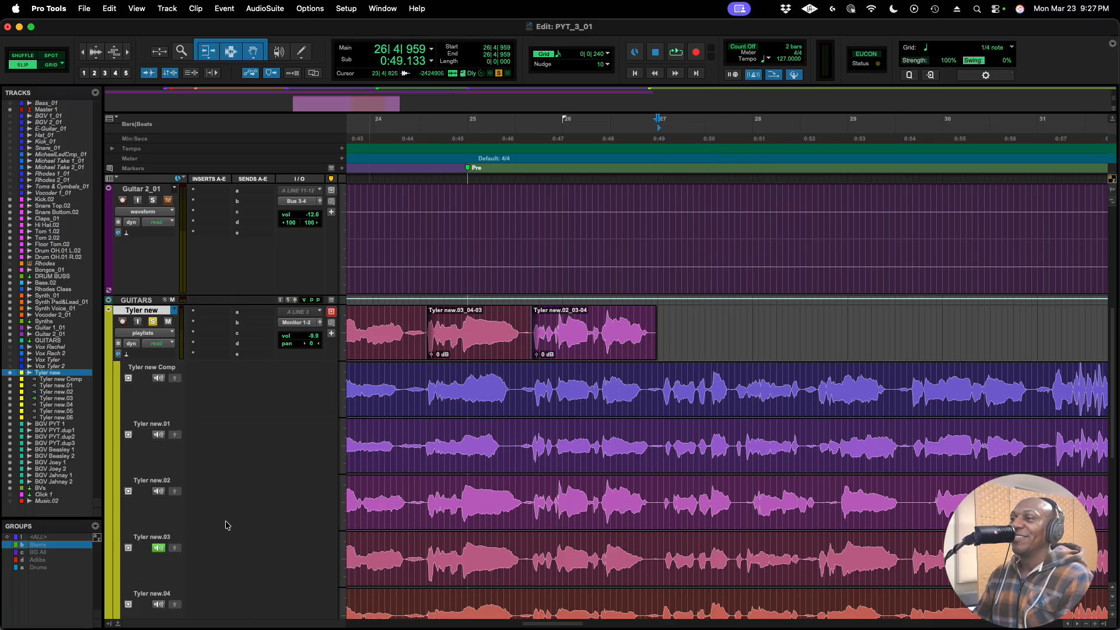
Audition the phrase starting around bar 27 on Tyler new.03 and Tyler new.04.
scroll(642, 560, down, 3)
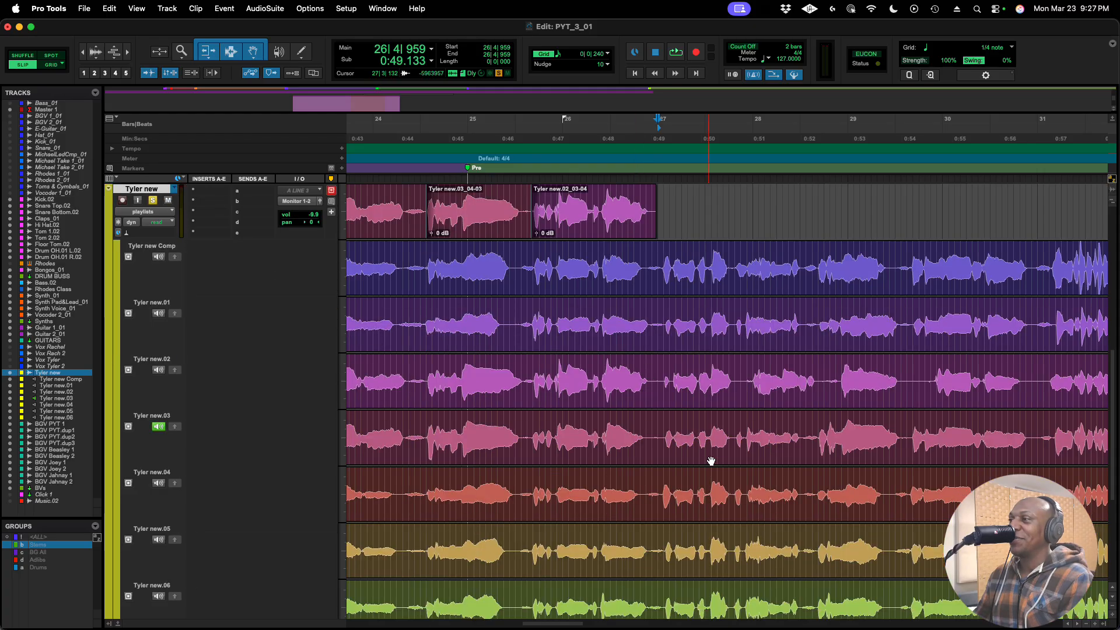
click(659, 432)
key(space)
key(space)
click(158, 484)
click(655, 485)
key(space)
key(space)
Compare the same phrase on Tyler new.02 and Tyler new.03, playing each from just before bar 27.
scroll(525, 449, up, 1)
click(160, 380)
click(655, 379)
key(space)
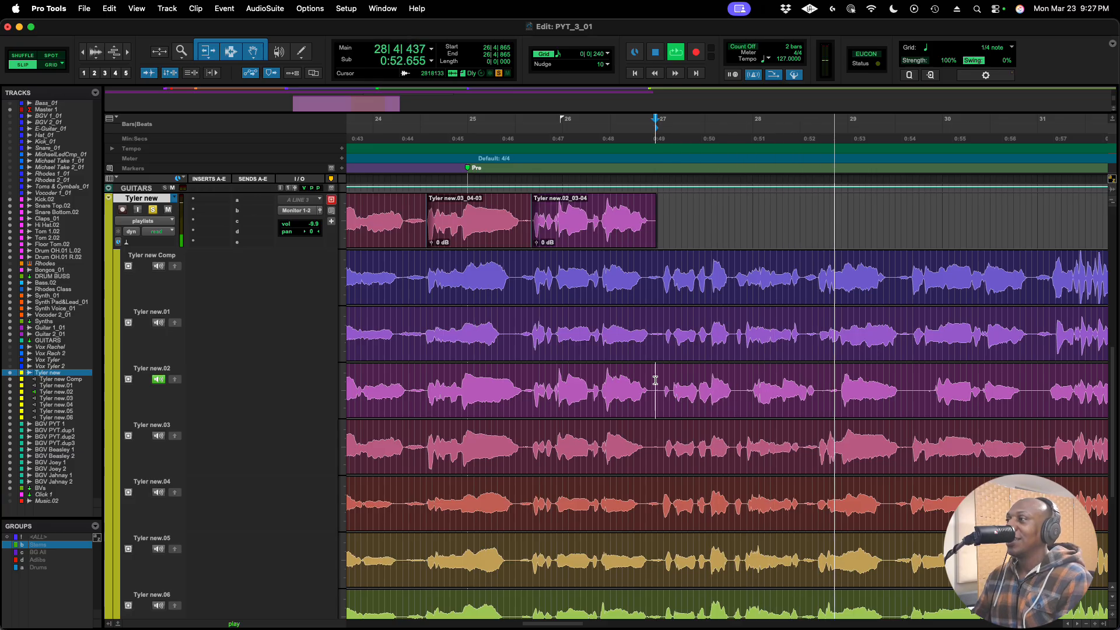
key(space)
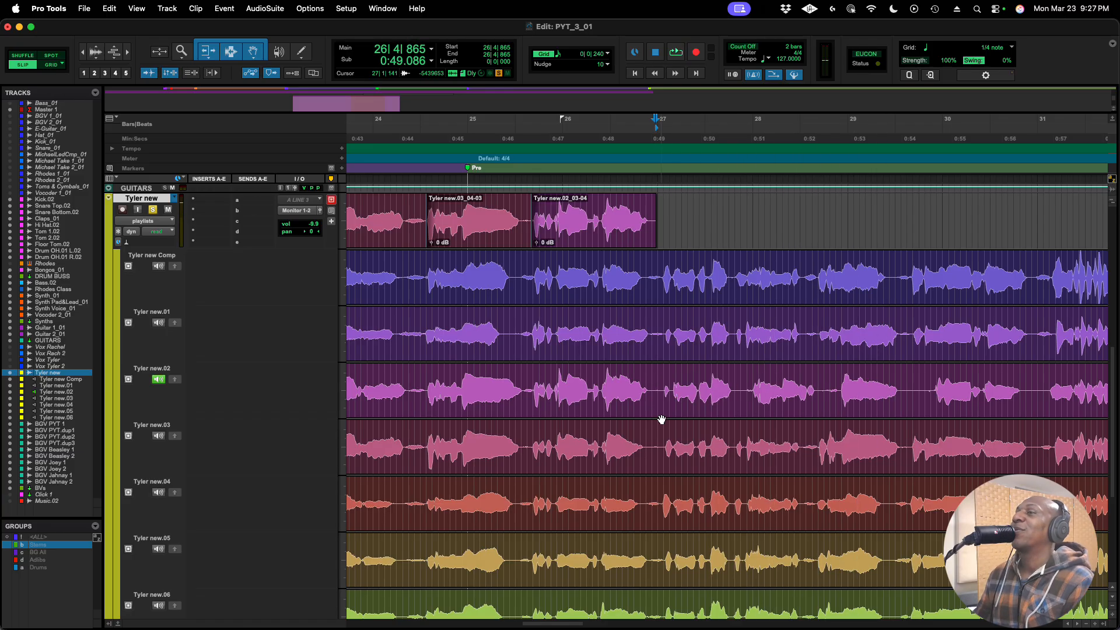
click(158, 437)
click(640, 439)
key(space)
key(space)
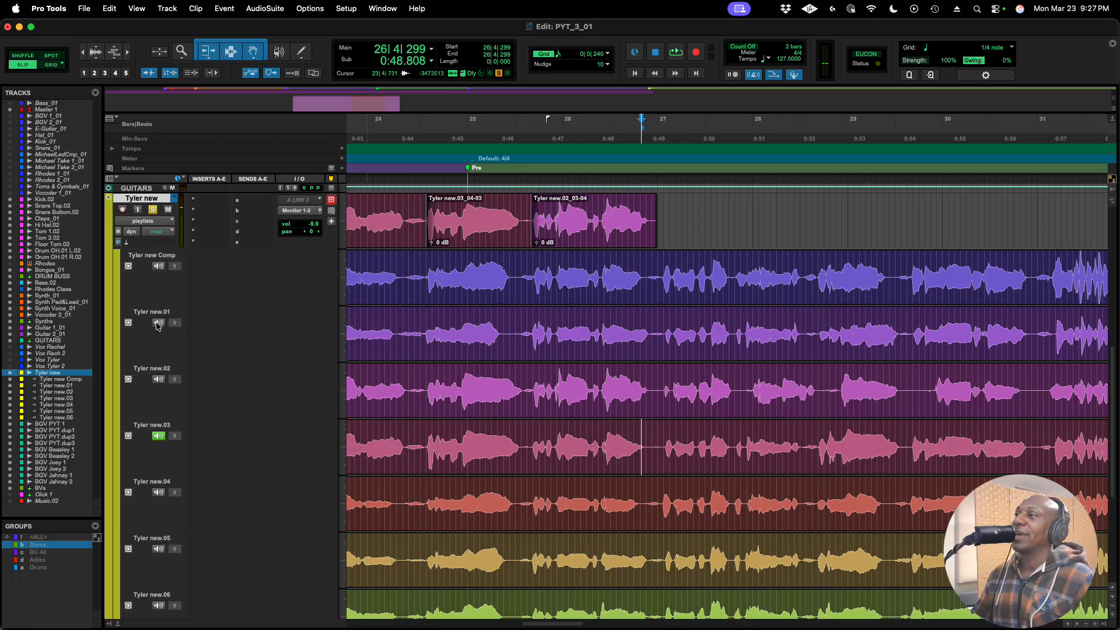
Audition Tyler new Comp from about bar 26 beat 4 and again from about bar 24 beat 2.
click(158, 266)
key(space)
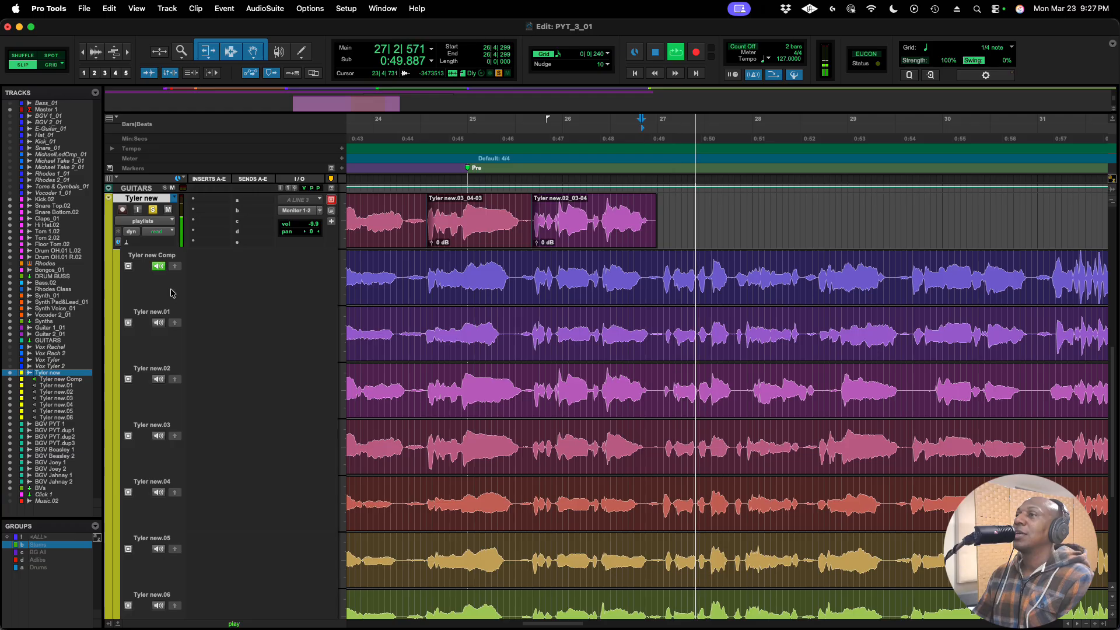
key(space)
click(415, 181)
key(space)
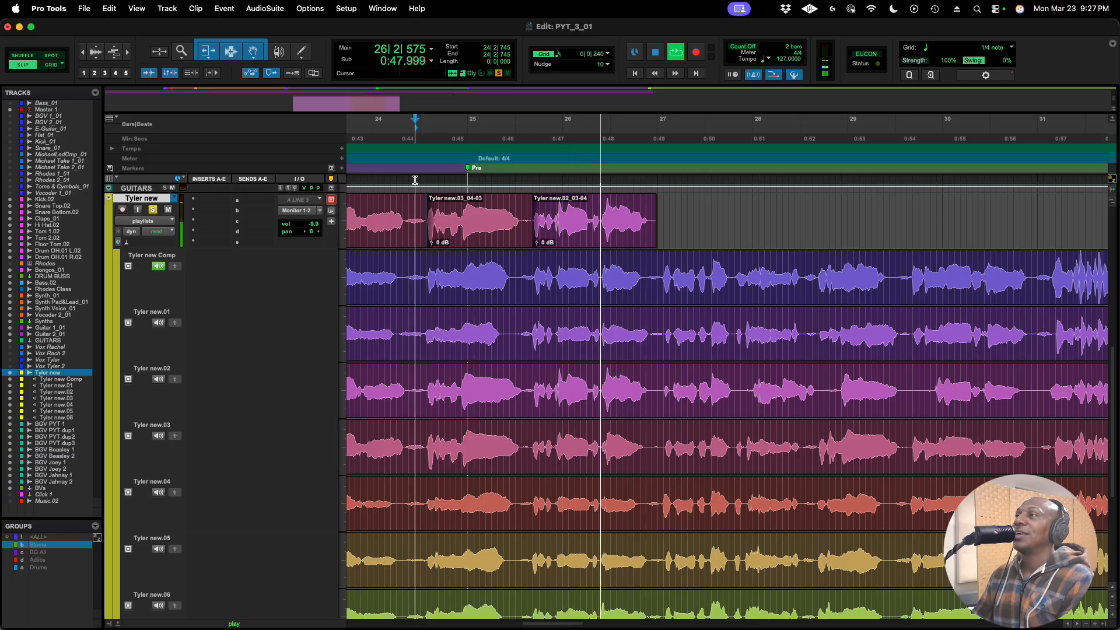
key(space)
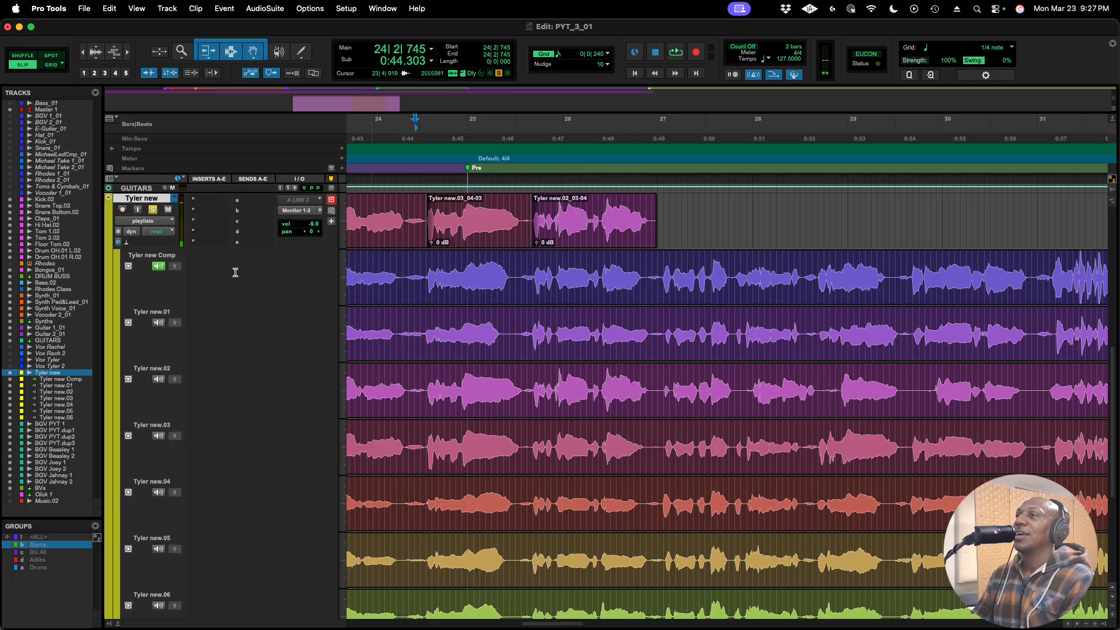
Turn off the Tyler new Comp audition and play the main playlist from about bar 23 beat 3 through its last clip.
click(157, 267)
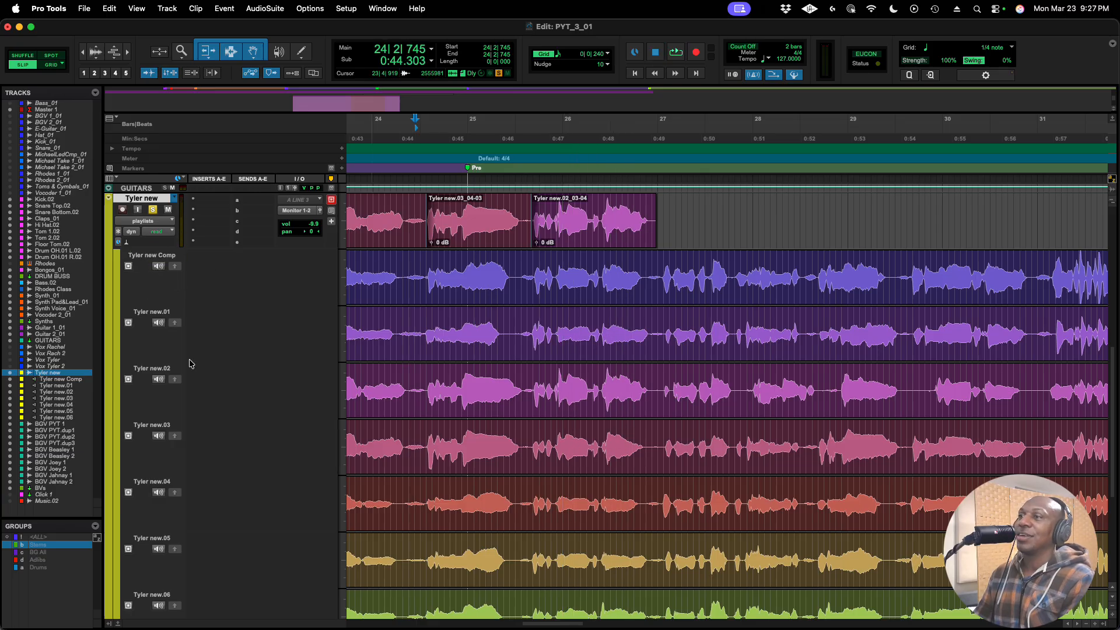
scroll(190, 362, down, 5)
scroll(190, 362, up, 5)
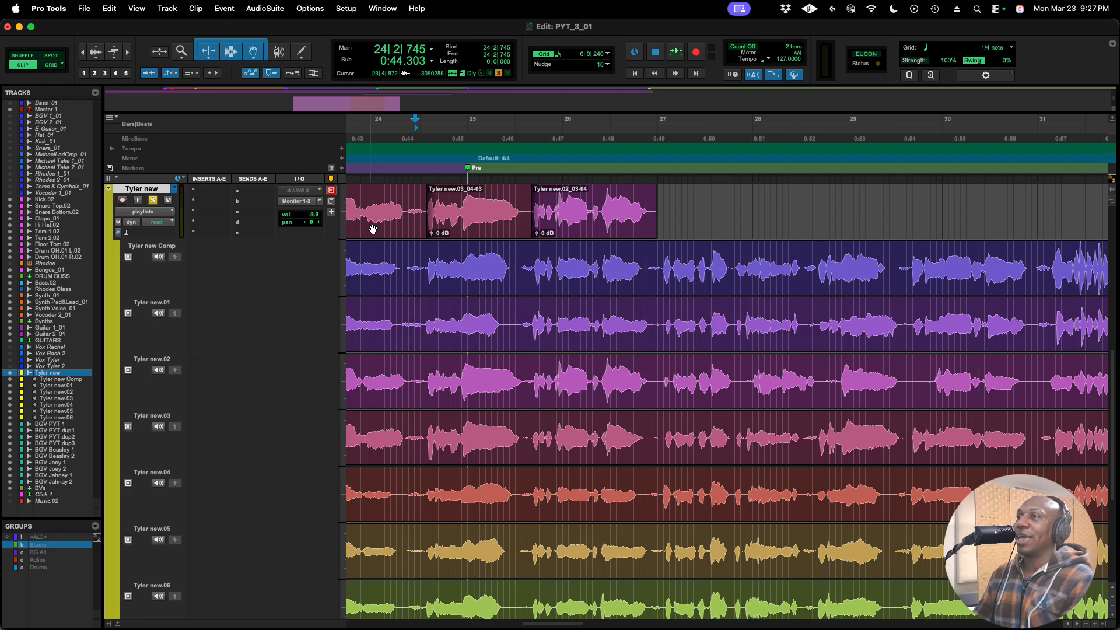
scroll(164, 272, down, 3)
scroll(163, 271, down, 1)
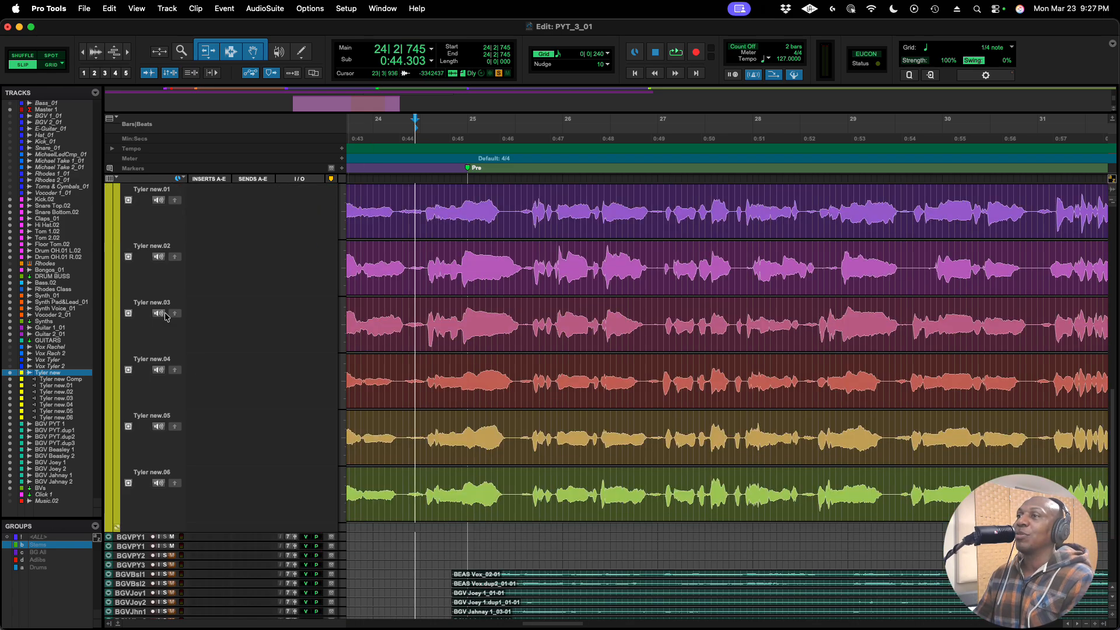
scroll(172, 315, up, 9)
scroll(177, 324, down, 6)
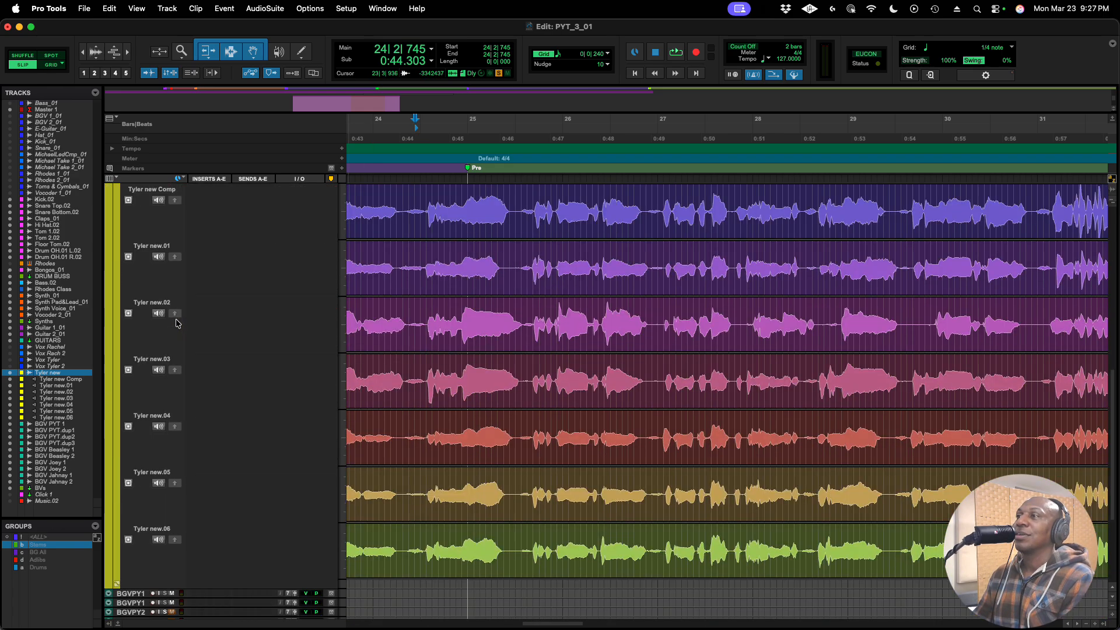
scroll(177, 324, up, 2)
scroll(212, 295, left, 2)
click(380, 195)
key(space)
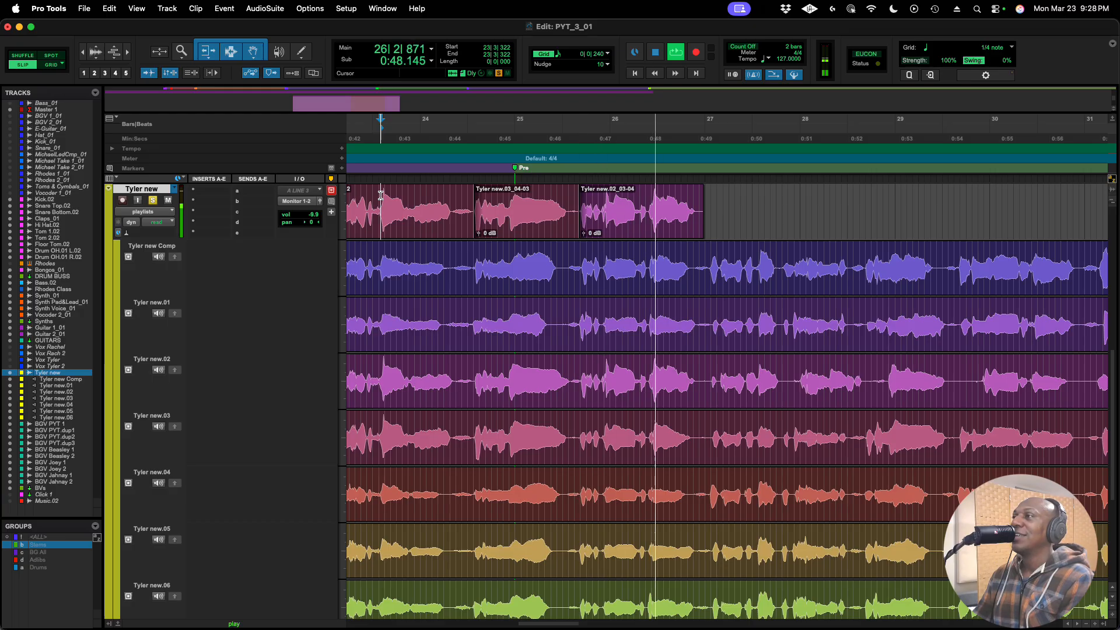
key(space)
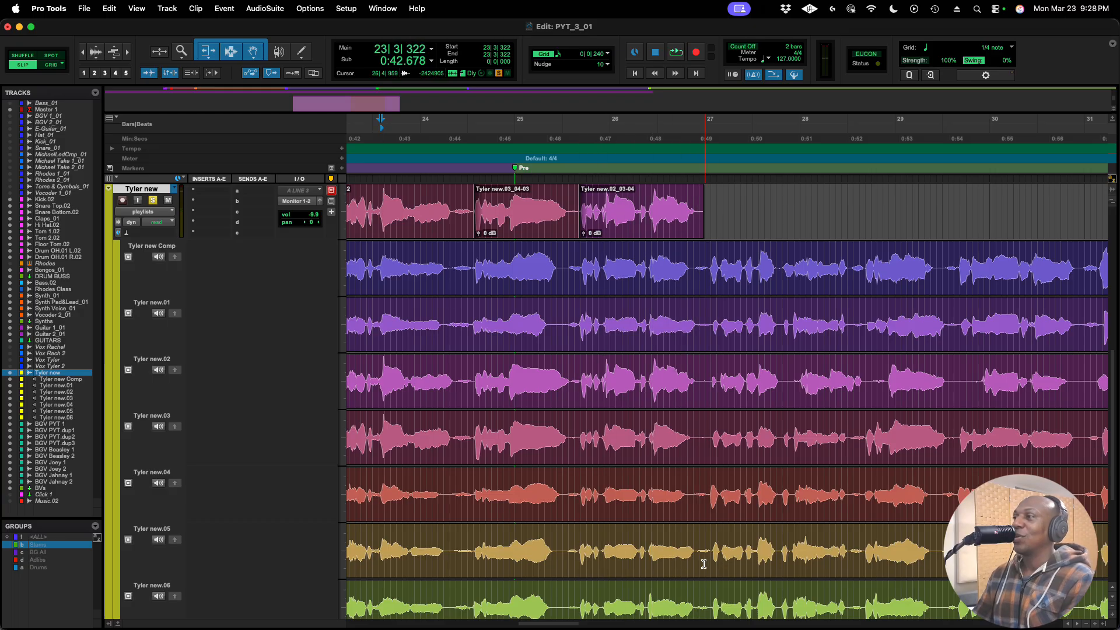
Audition Tyler new.03 from bar 27 and copy its phrase from bar 27 beat 1 to bar 28 beat 3 to the main playlist.
click(710, 434)
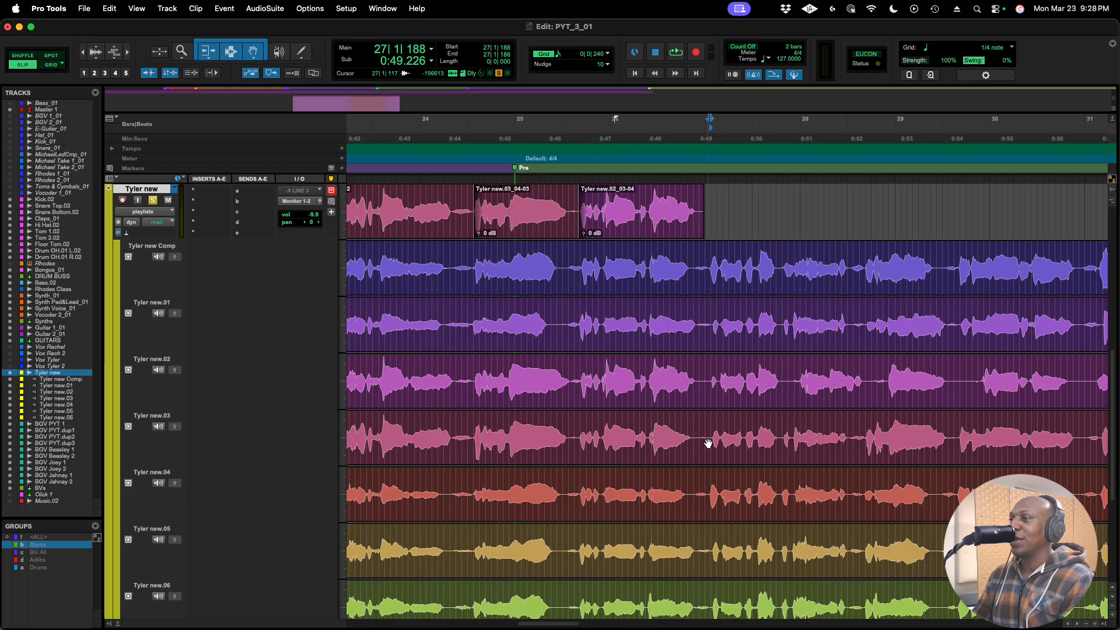
click(158, 426)
key(space)
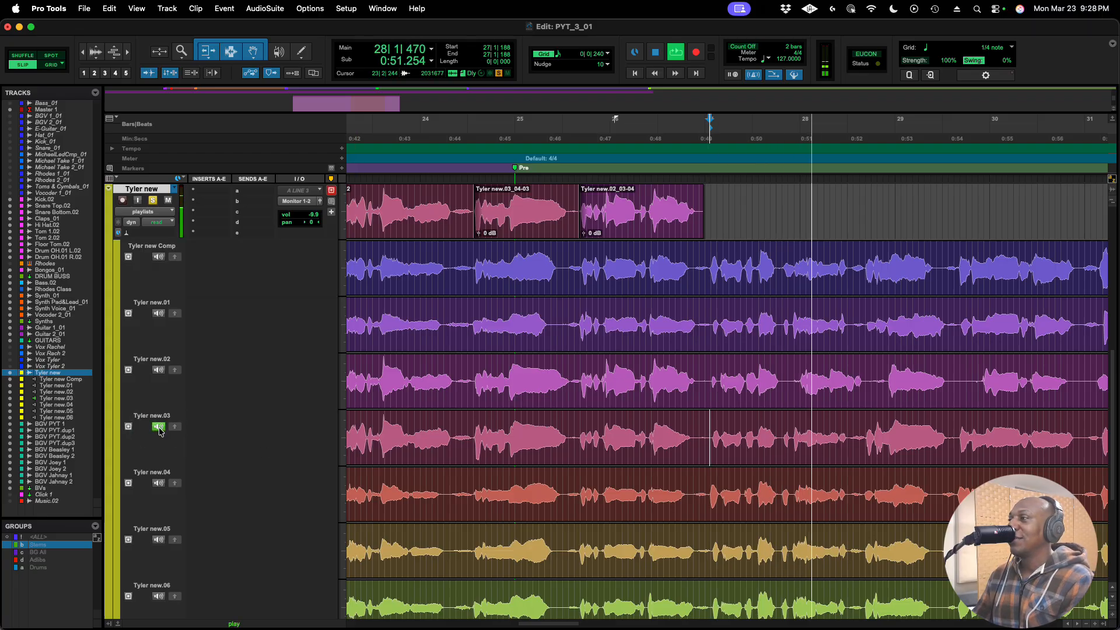
key(space)
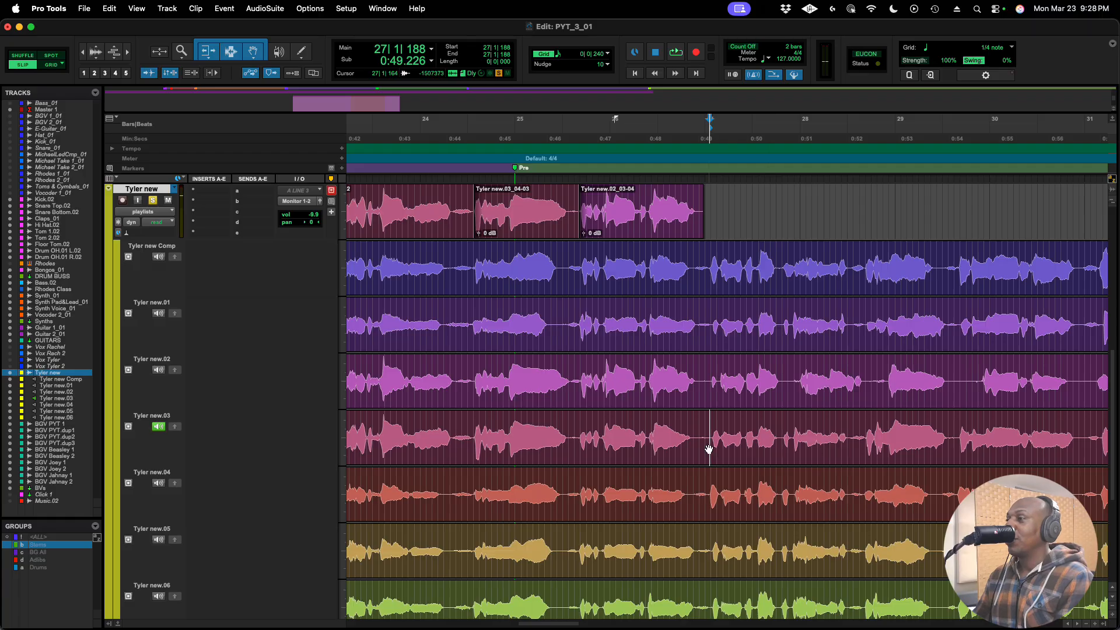
drag(706, 439, 847, 452)
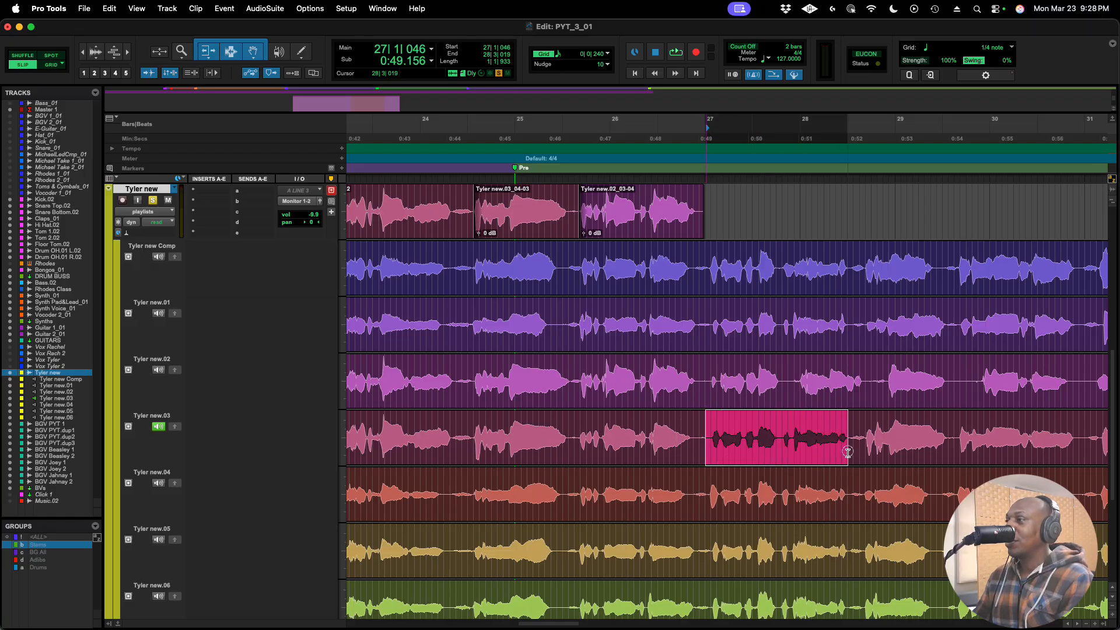
click(176, 428)
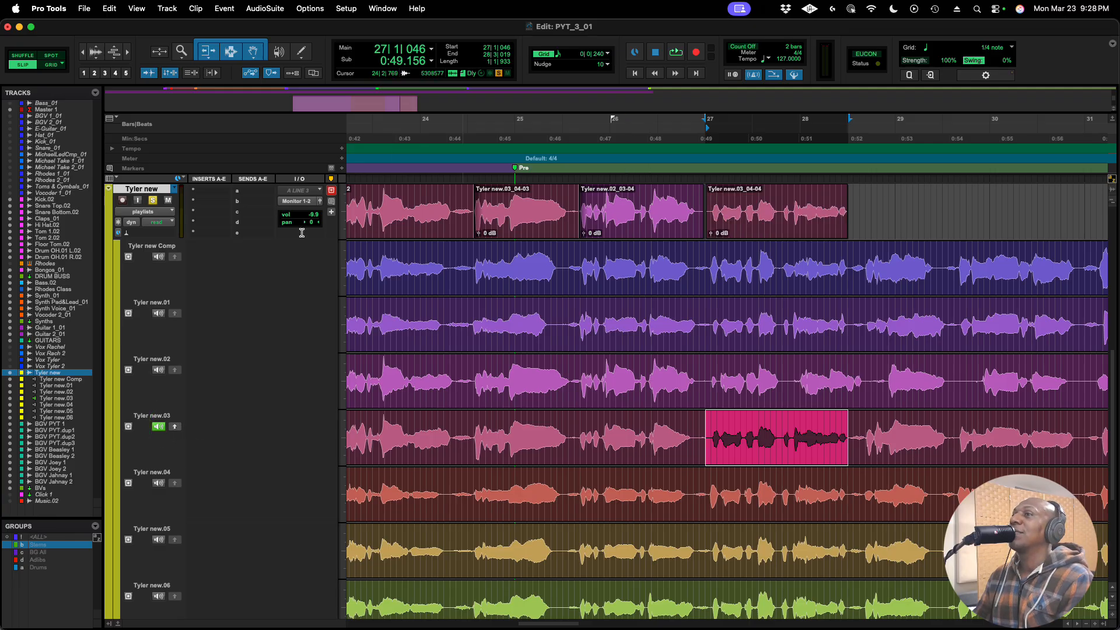
Play the main playlist from about bar 25 beat 3 into the newly copied Tyler new.03 clip.
scroll(176, 356, down, 3)
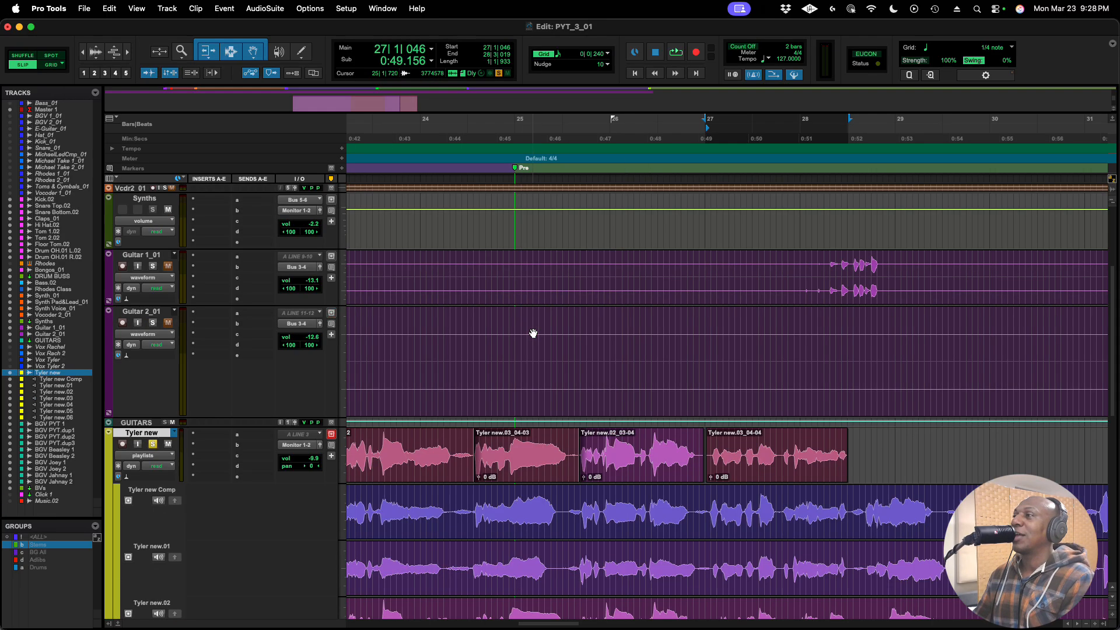
scroll(532, 336, up, 6)
click(583, 164)
key(space)
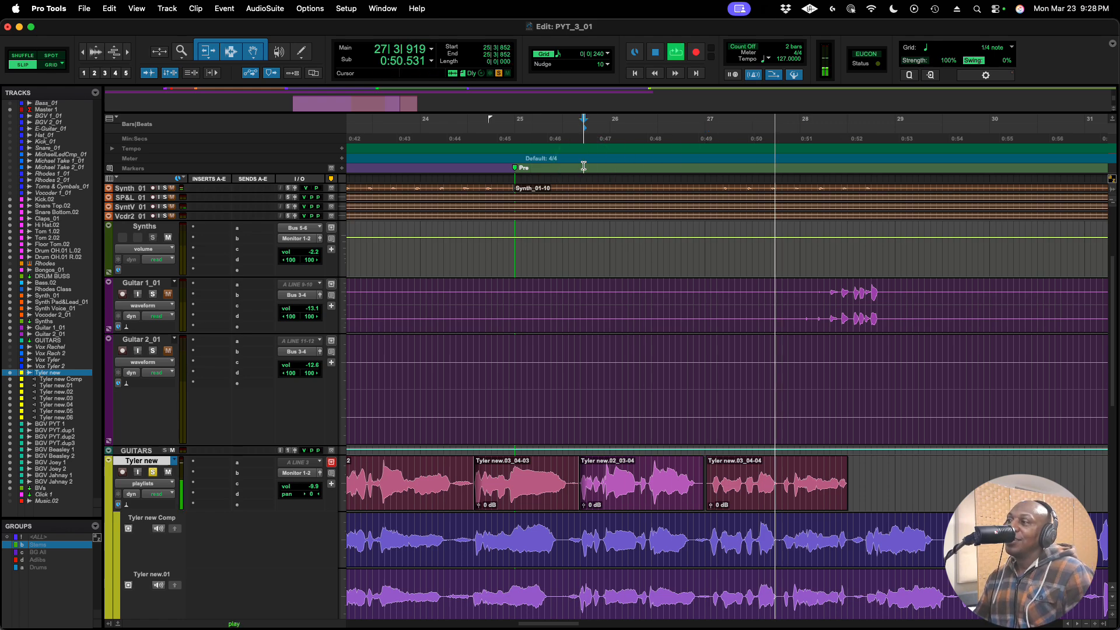
key(space)
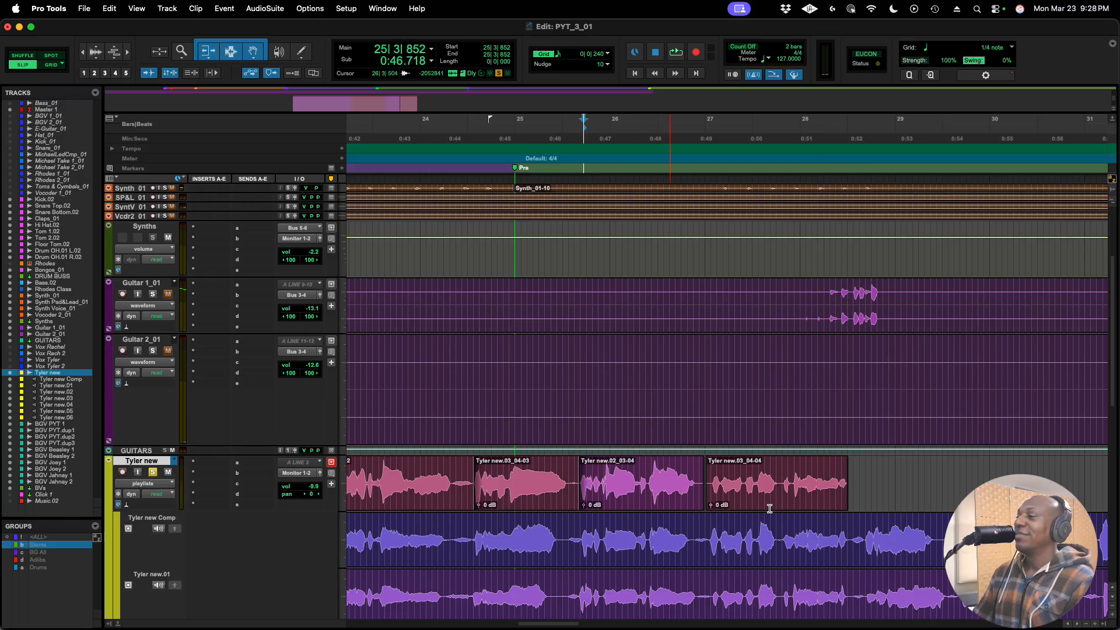
Select the Tyler new.02 clip ending just before bar 27, review the comp from V1, and keep the track in playlists view.
click(699, 492)
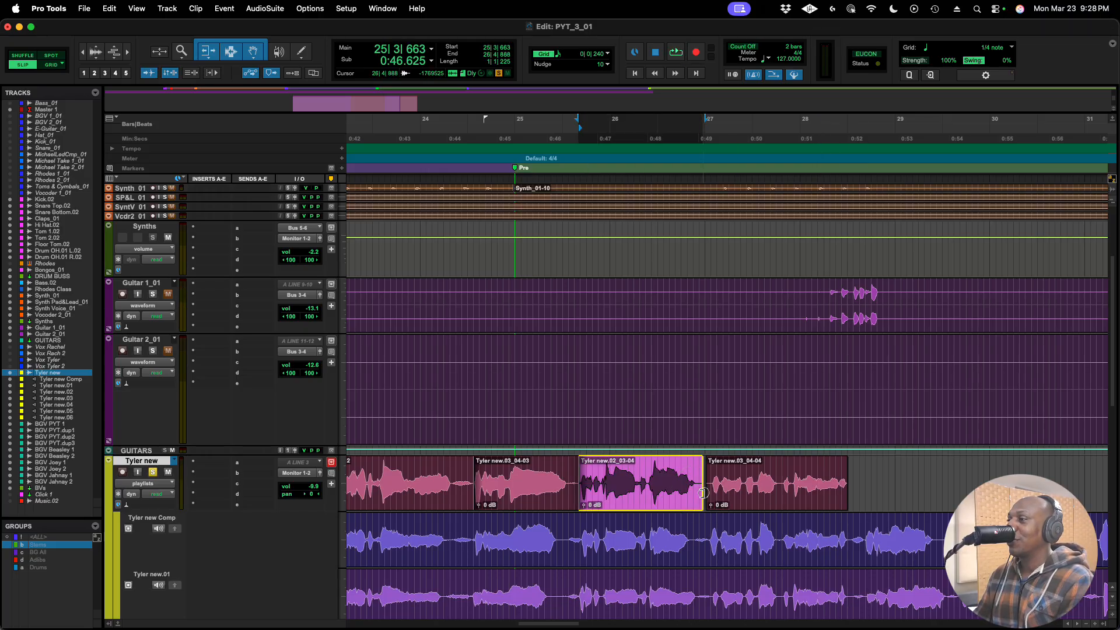
scroll(702, 495, left, 10)
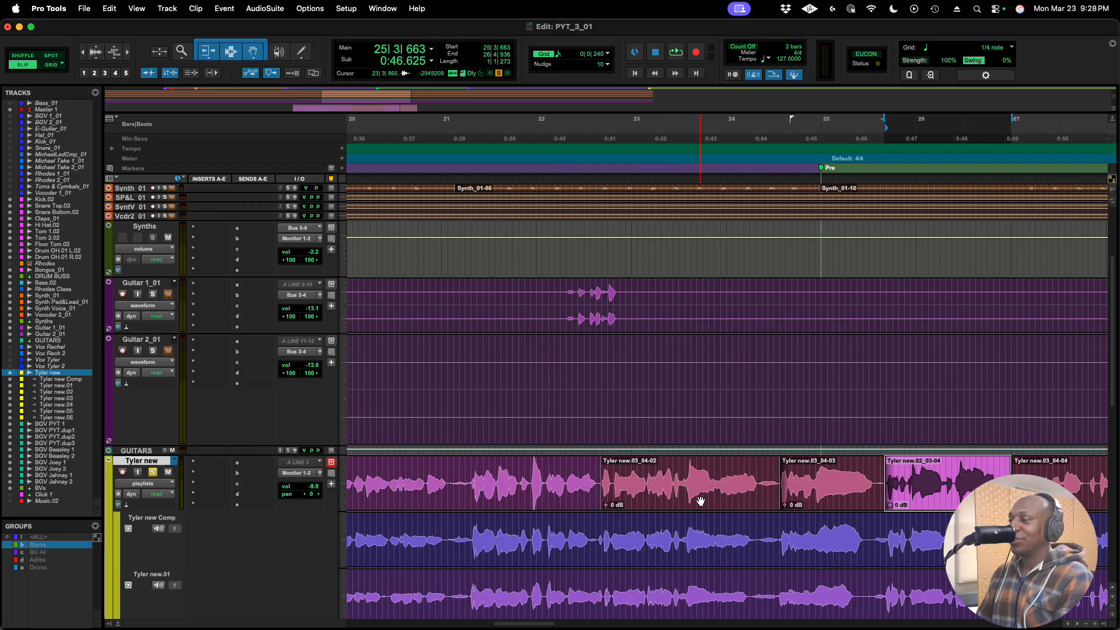
scroll(700, 500, down, 2)
scroll(700, 501, down, 8)
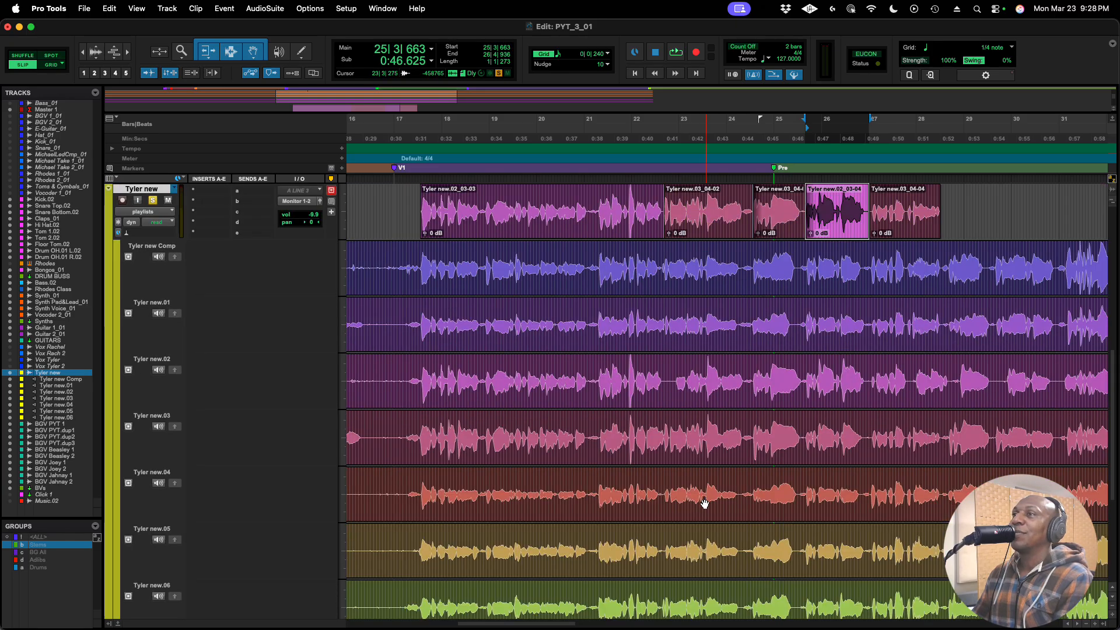
click(158, 213)
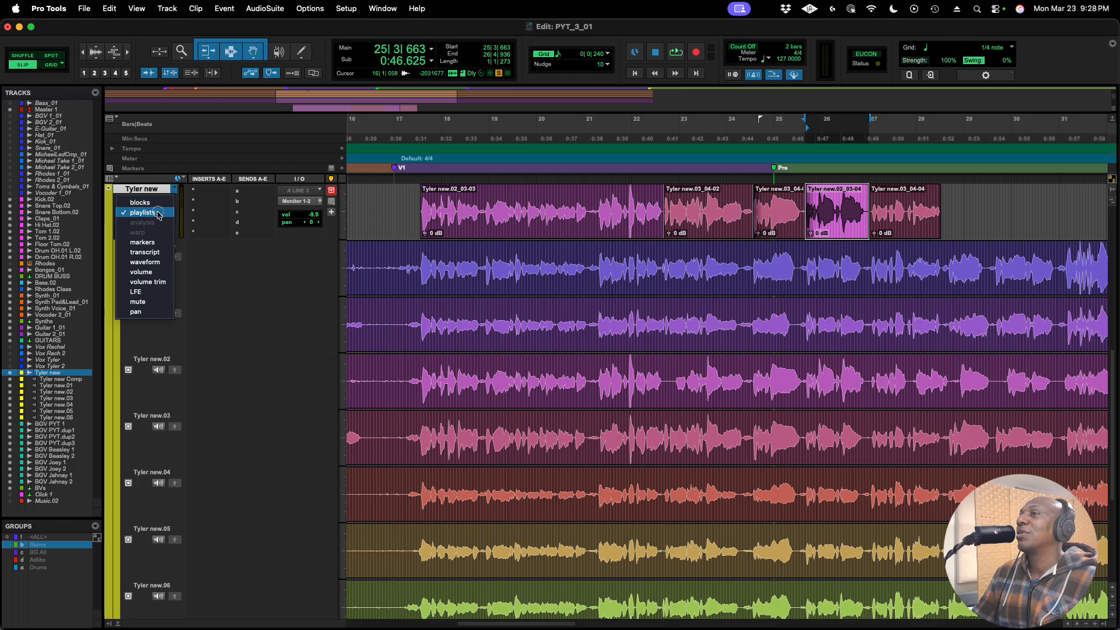
click(158, 214)
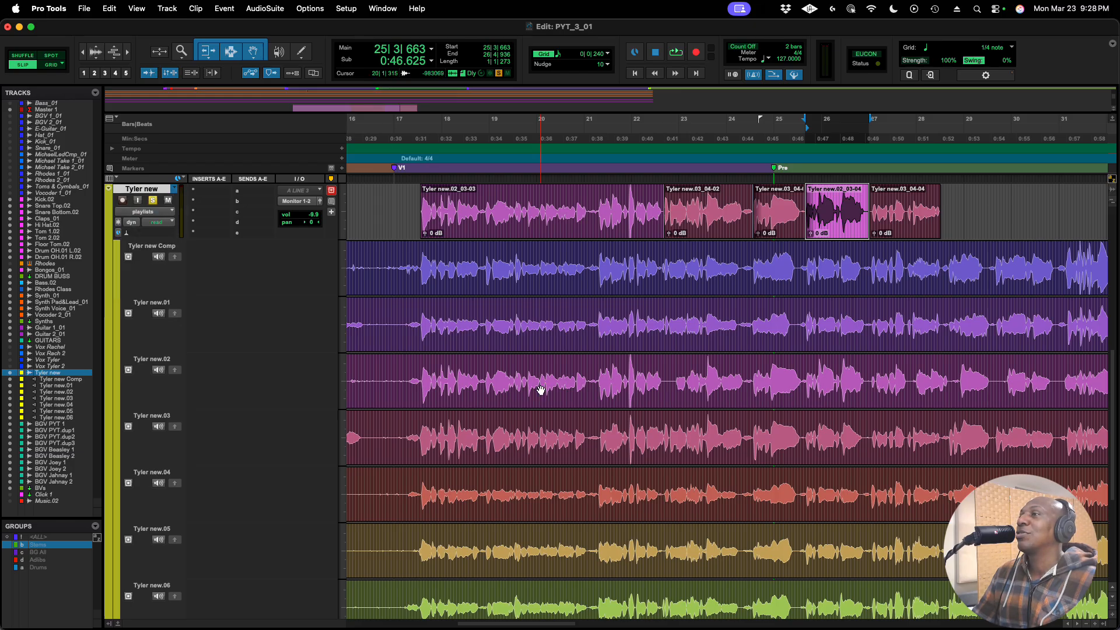
scroll(532, 410, down, 5)
scroll(531, 410, up, 5)
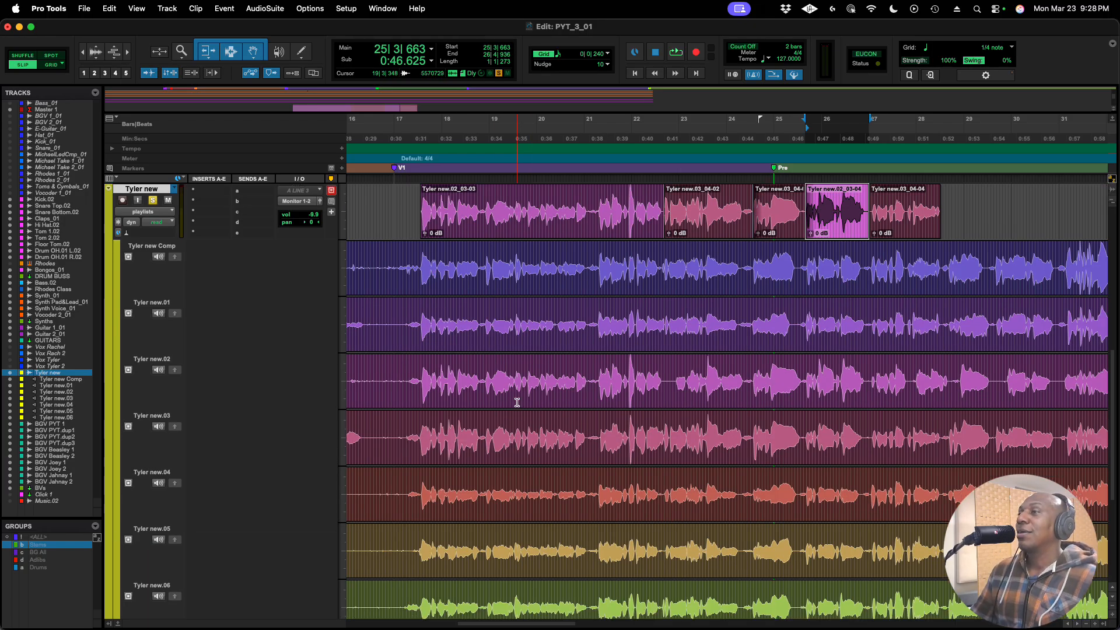
Select the full take on each playlist in turn, from Tyler new Comp through Tyler new.06, to compare the source clips.
double_click(496, 290)
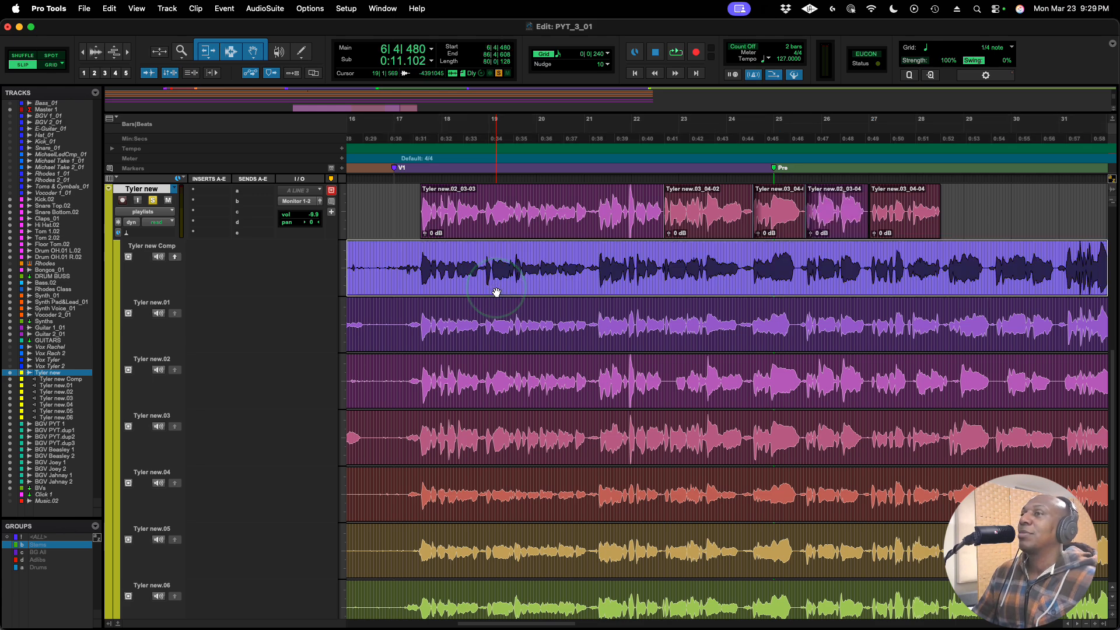
click(501, 342)
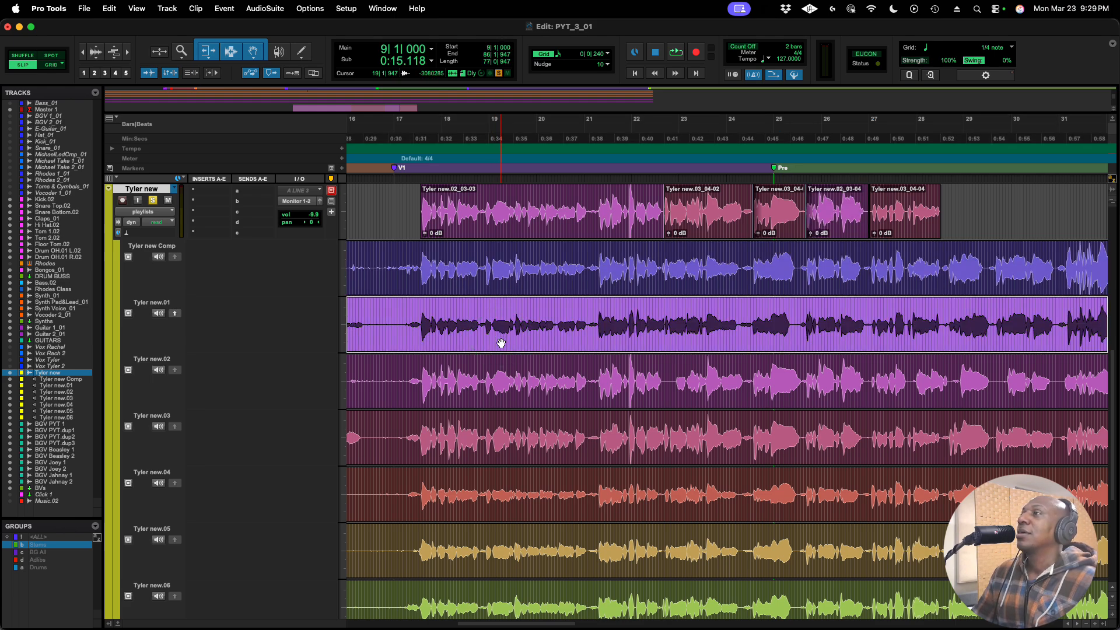
click(508, 399)
click(533, 446)
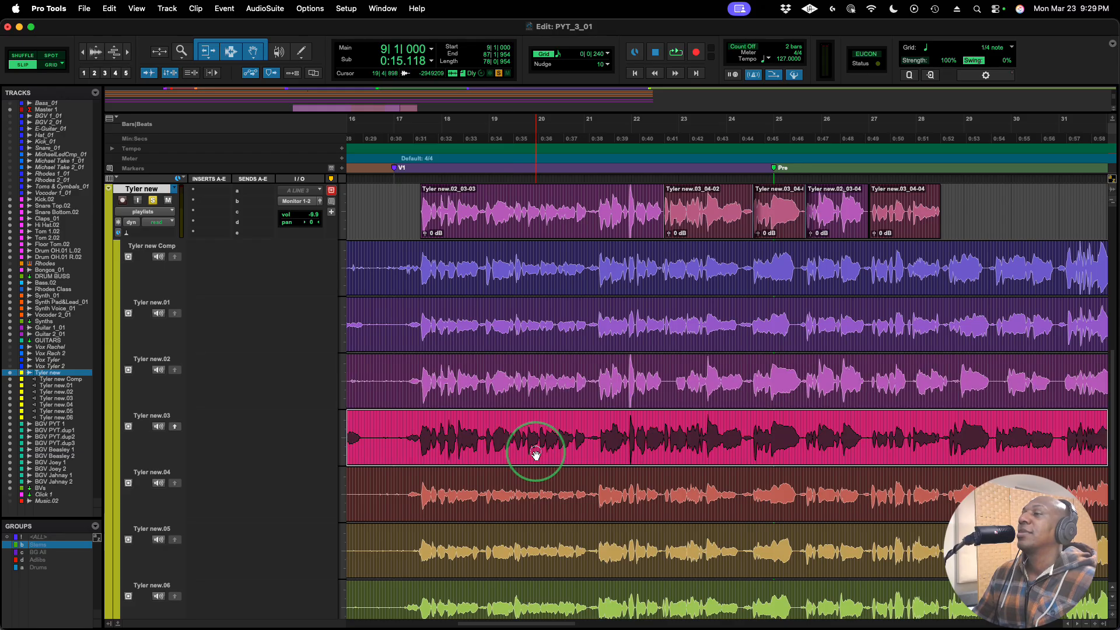
click(577, 507)
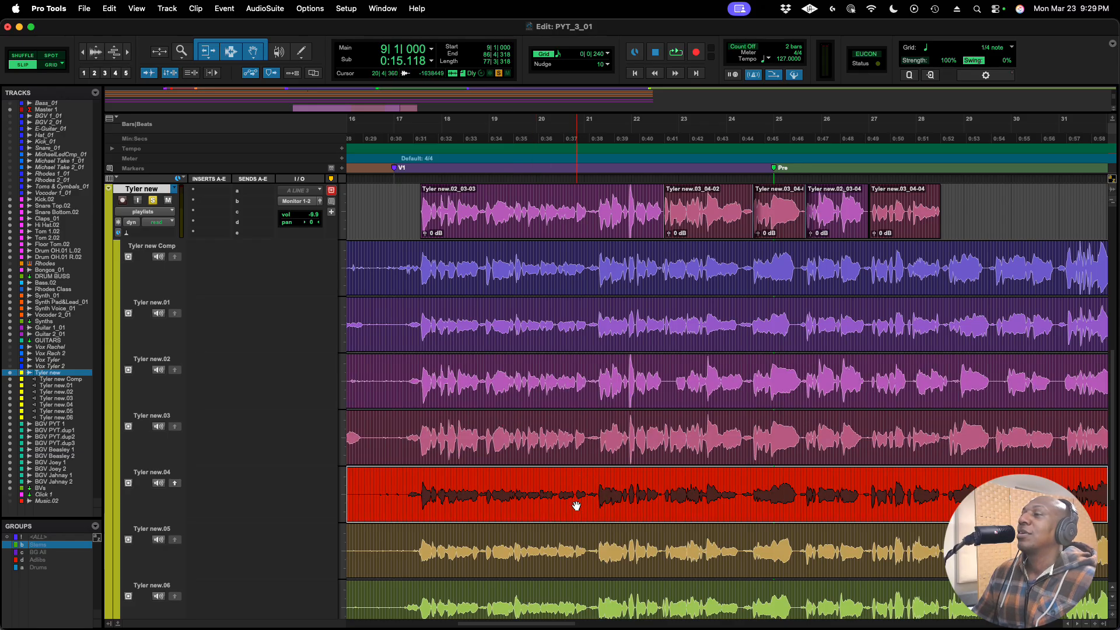
click(600, 561)
scroll(585, 557, down, 2)
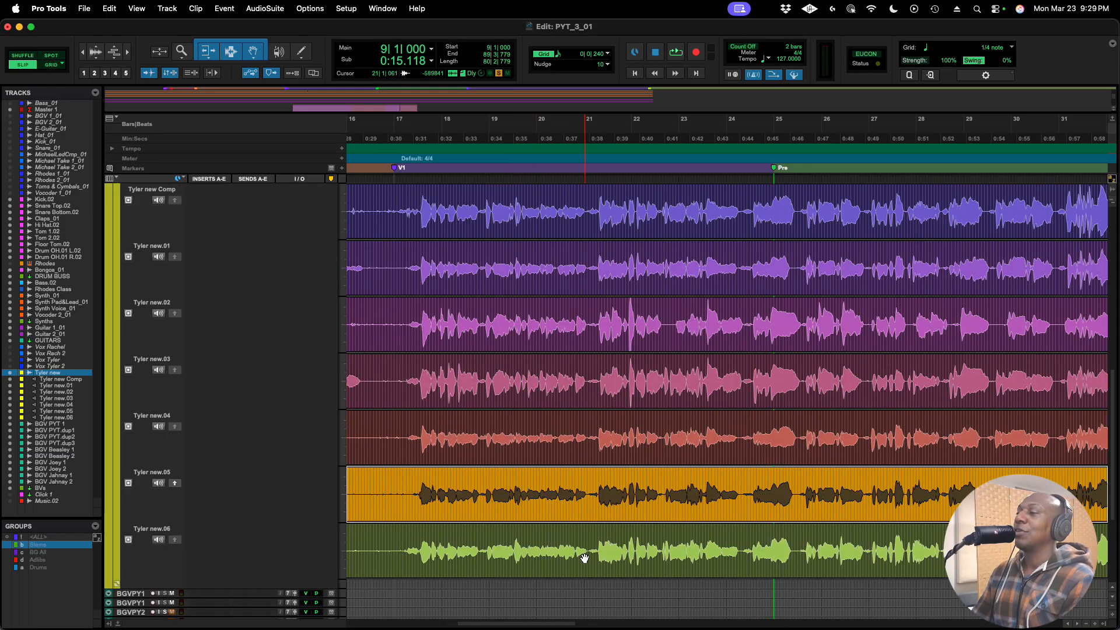
click(583, 562)
Return to the main playlist and select its first comped clip, the Tyler new.02 phrase in V1.
scroll(585, 549, up, 8)
scroll(588, 536, down, 4)
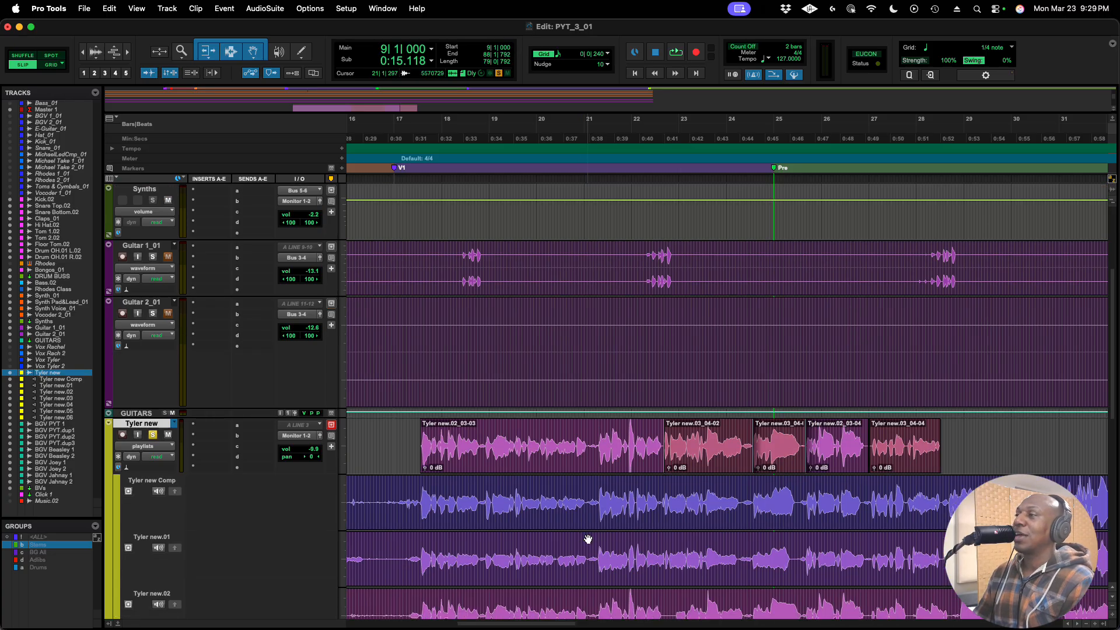
scroll(587, 536, right, 3)
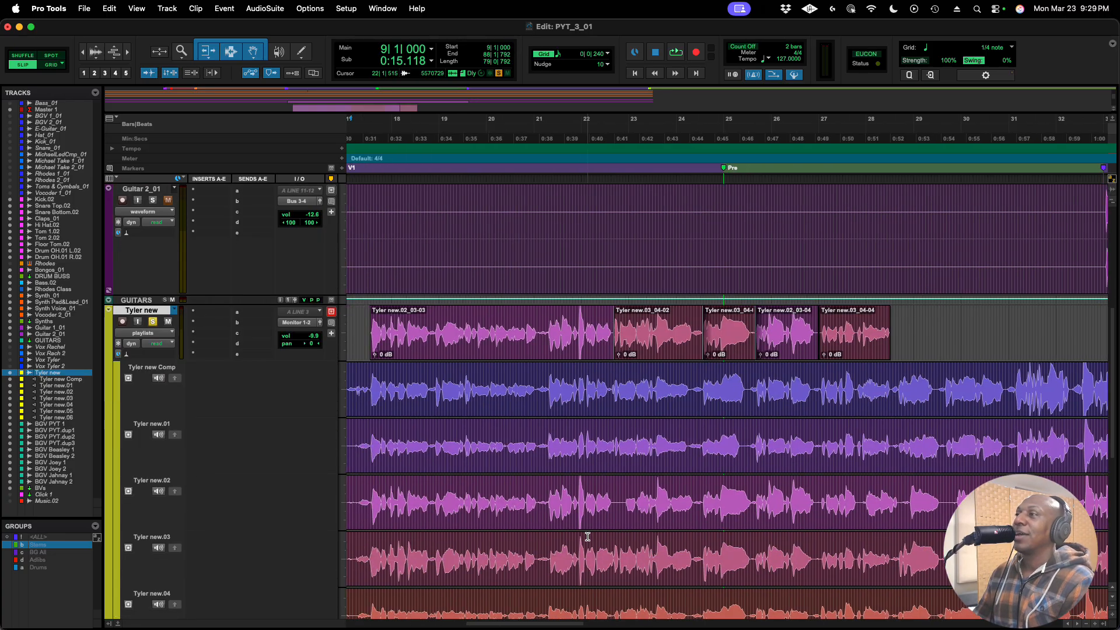
click(486, 343)
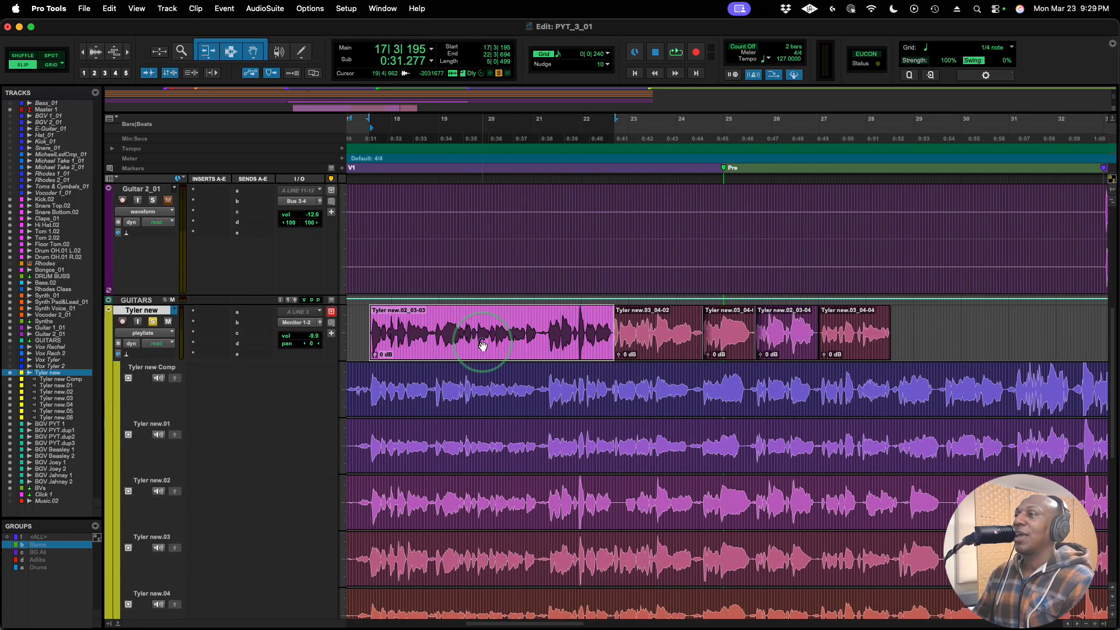
Select the remaining comped clips on the main playlist in turn, from the first Tyler new.03 clip through the last one.
scroll(484, 420, down, 2)
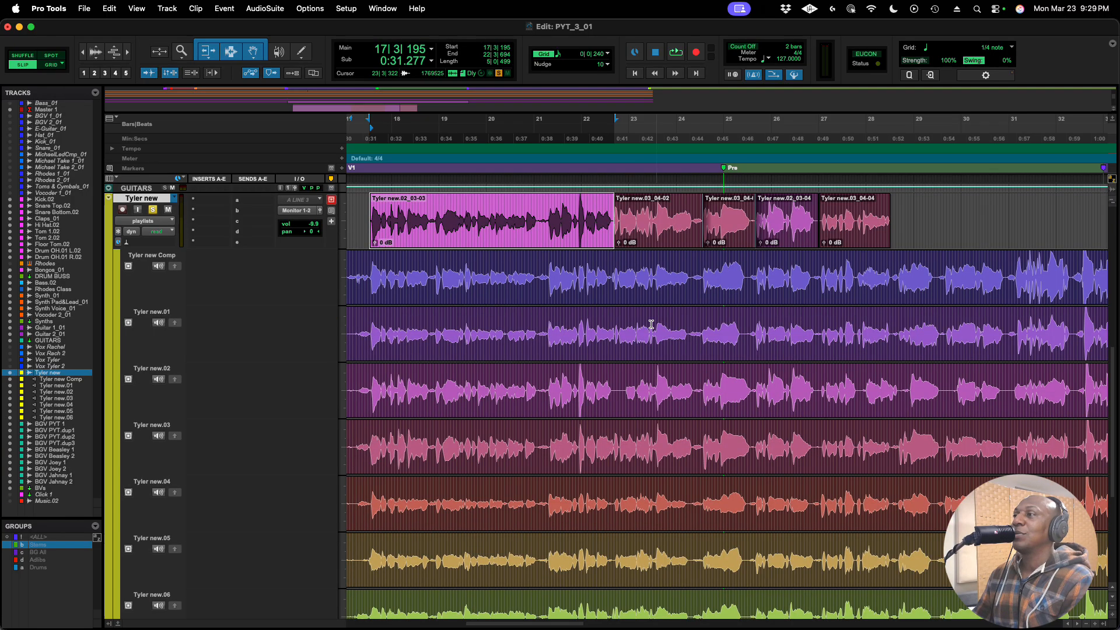
click(649, 241)
click(738, 228)
click(788, 229)
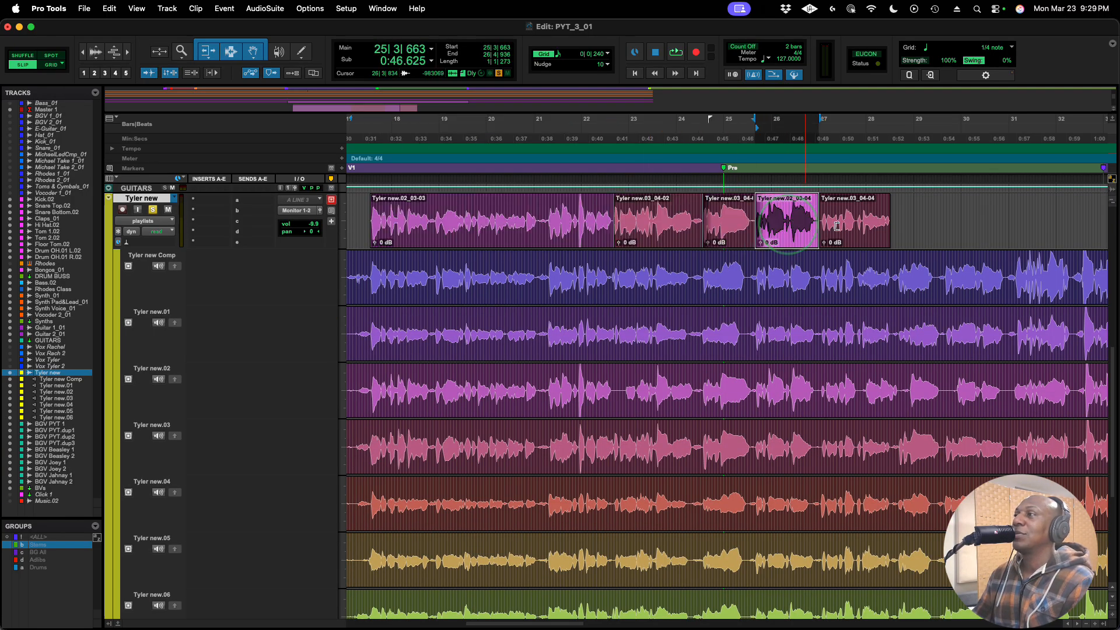
click(837, 227)
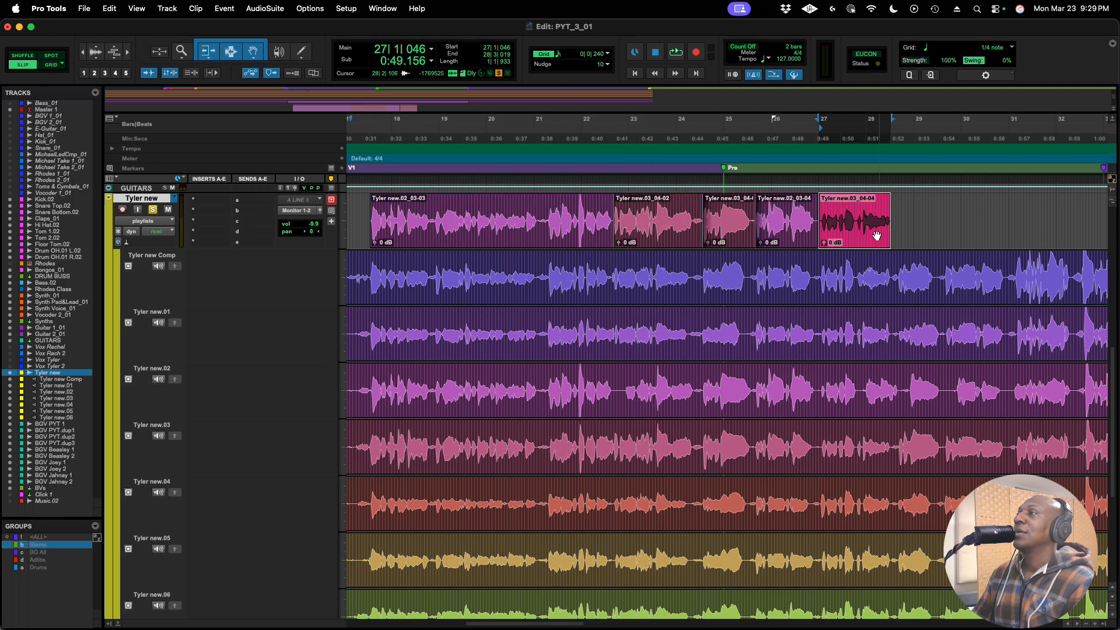
Play the main playlist from just before bar 27 through its last Tyler new.03 clip.
click(817, 201)
key(space)
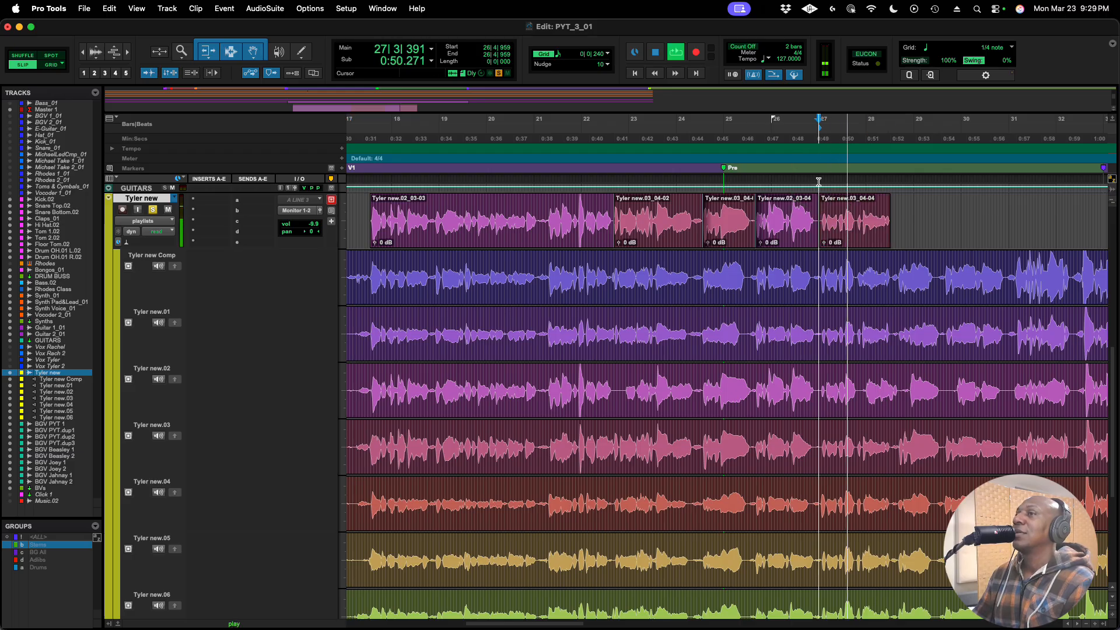
key(space)
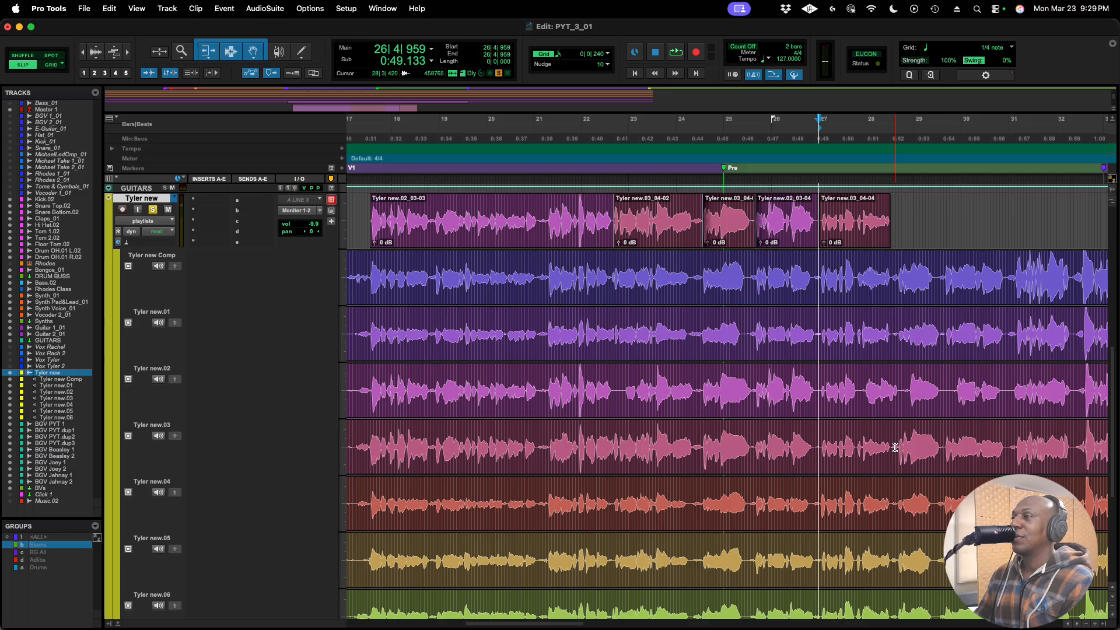
Select the Tyler new.05 phrase from about bar 28 beat 3 to bar 29 beat 2 and audition it soloed.
drag(898, 559, 933, 563)
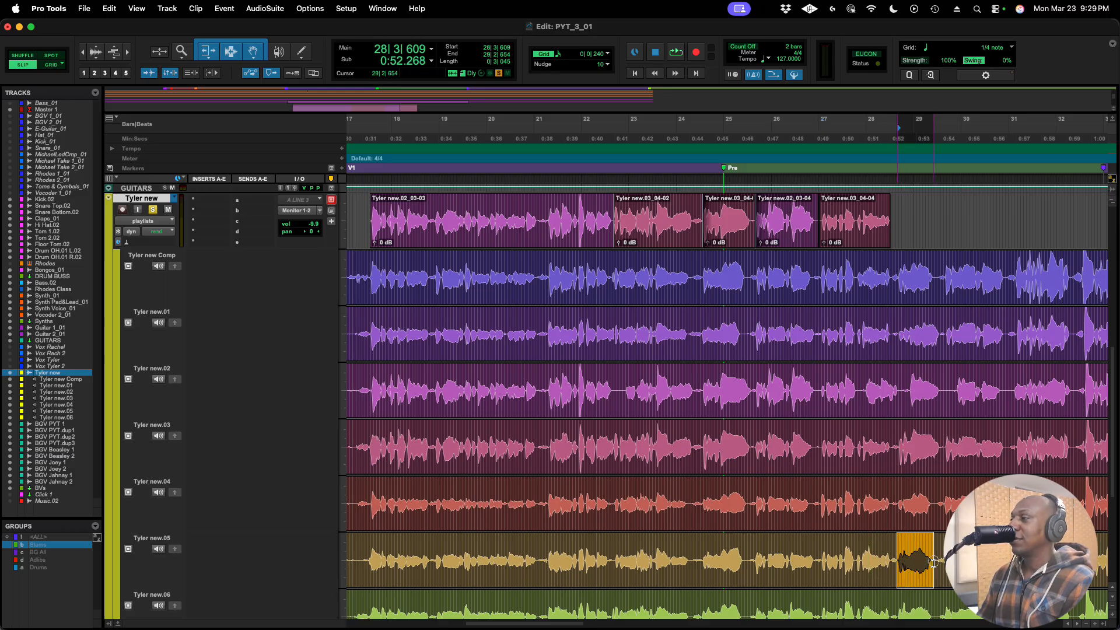
click(157, 549)
key(space)
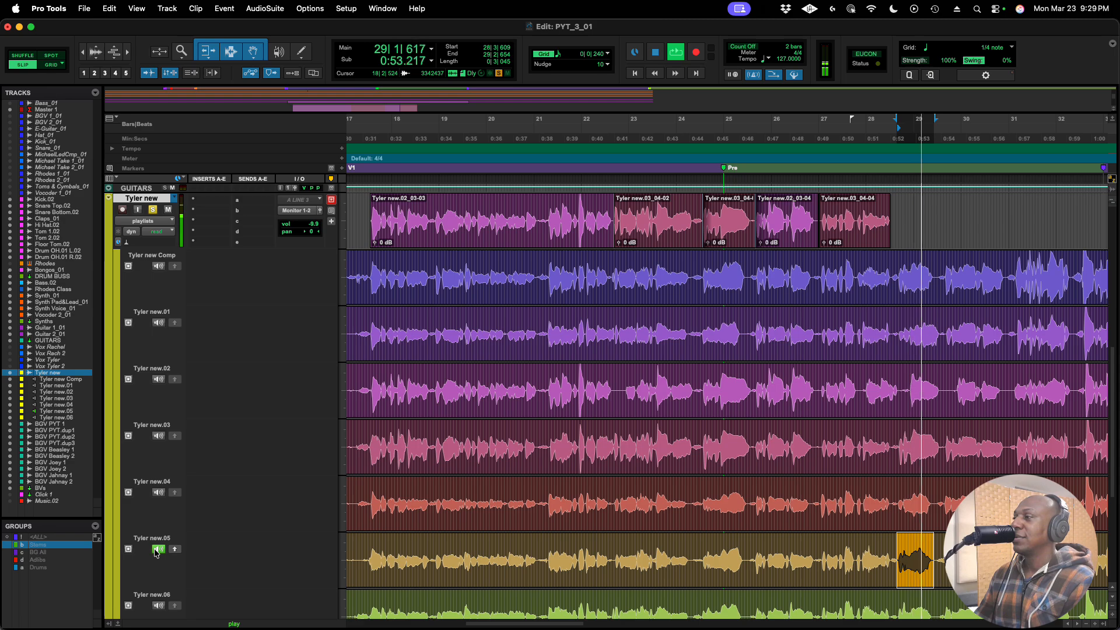
key(space)
Solo the Tyler new.02 playlist and audition its phrase starting at about bar 28 beat 3.
scroll(154, 397, down, 5)
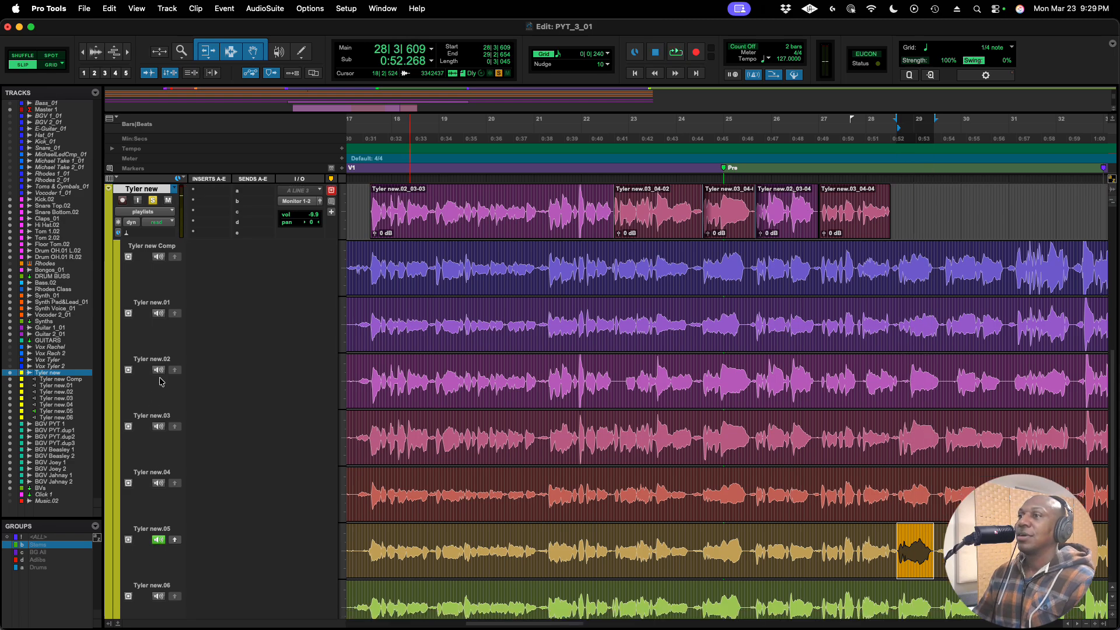
click(158, 257)
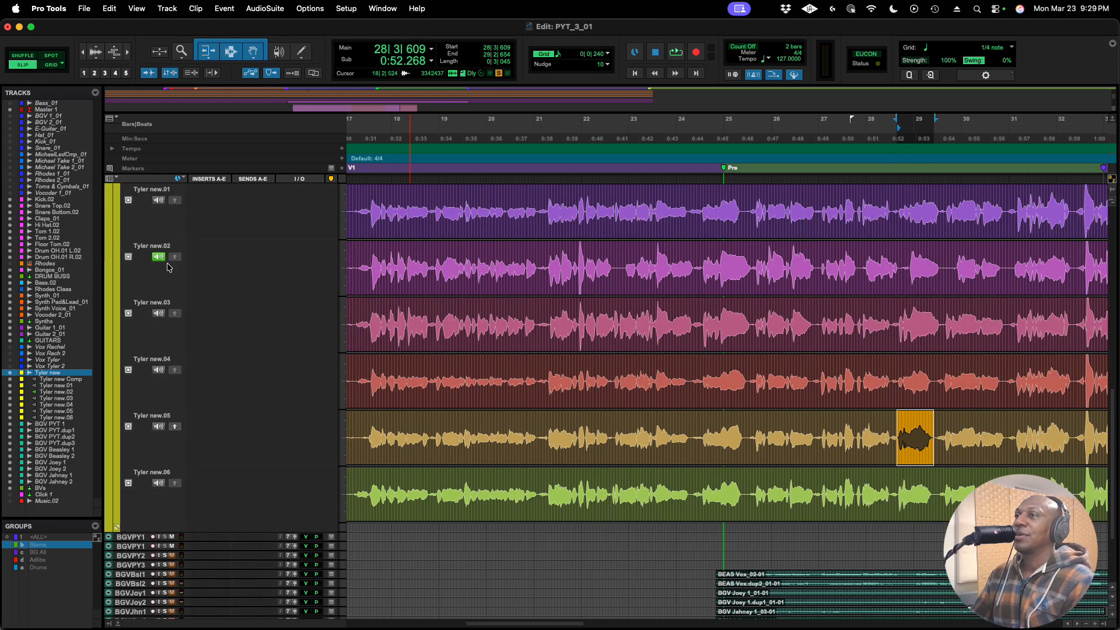
scroll(770, 364, up, 12)
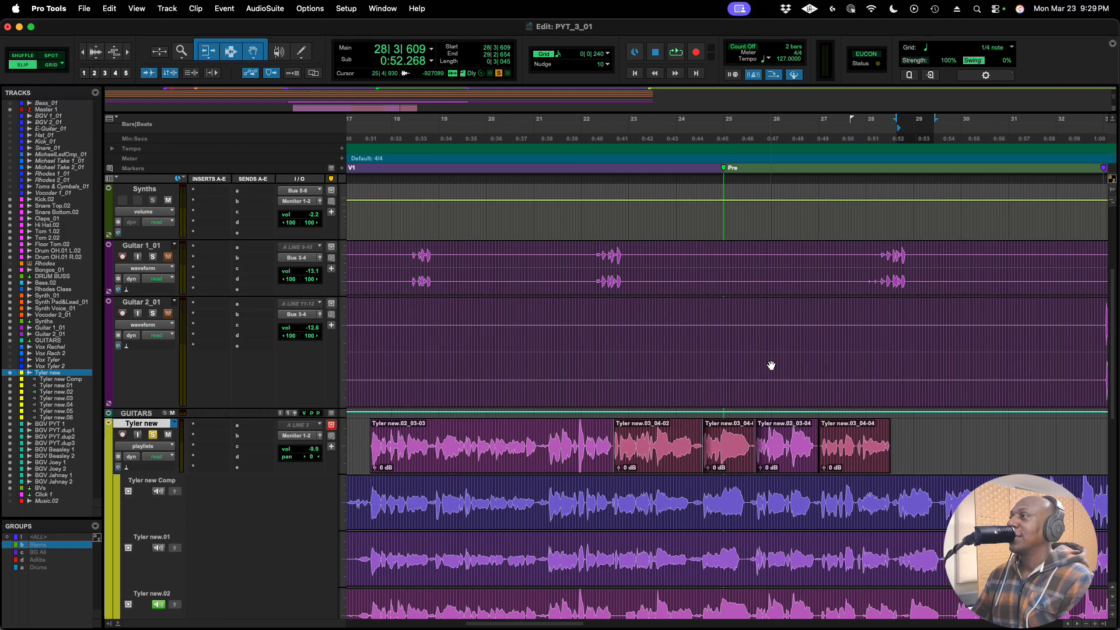
scroll(770, 365, down, 1)
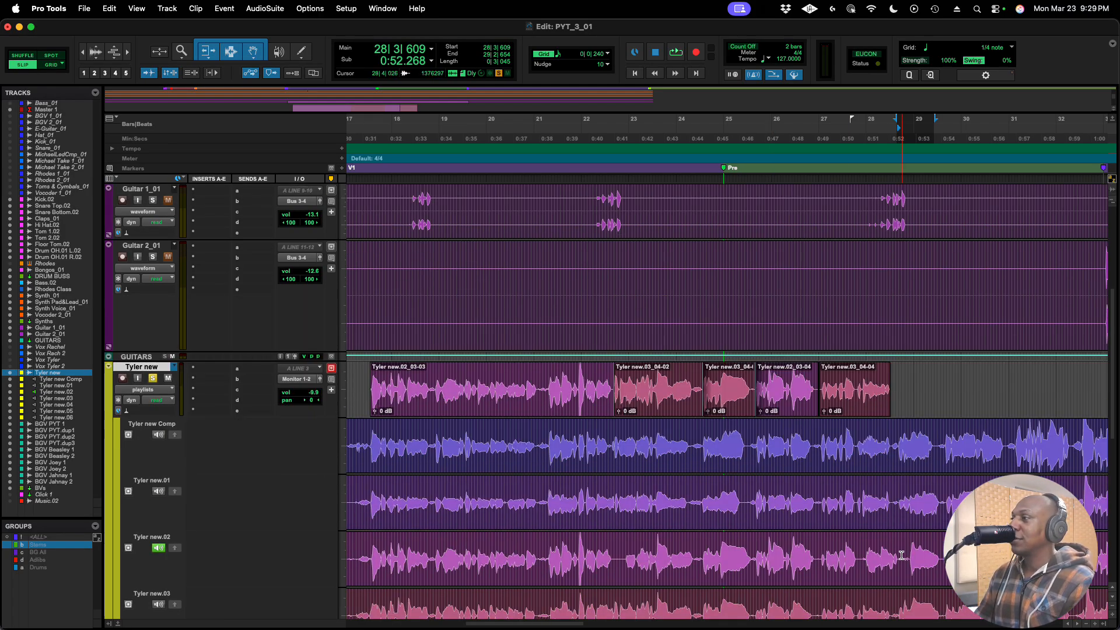
drag(899, 555, 945, 557)
key(space)
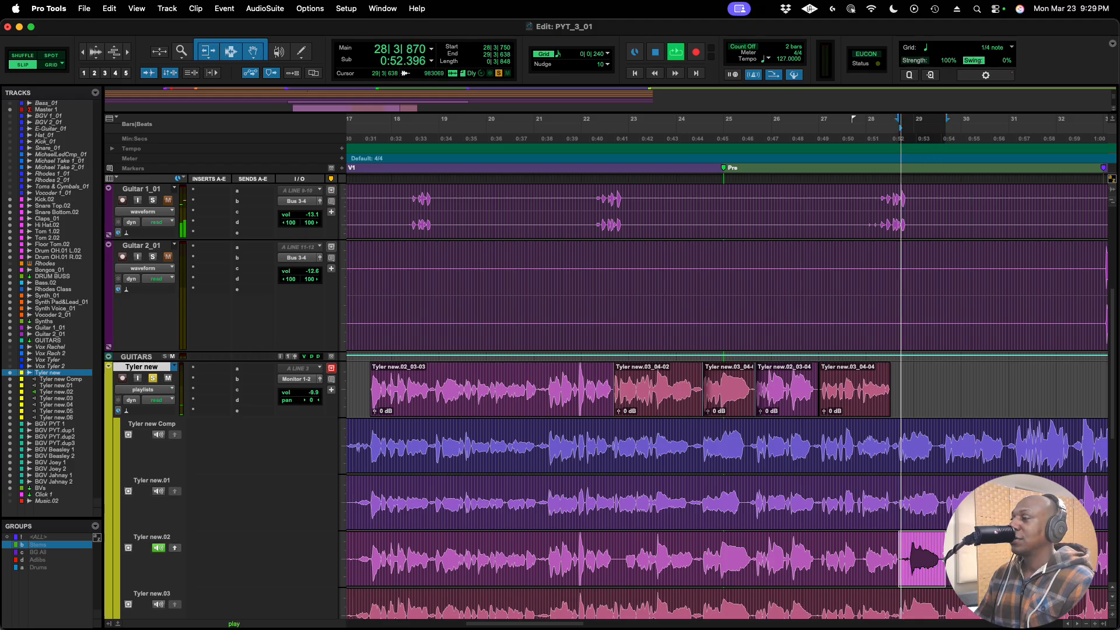
key(space)
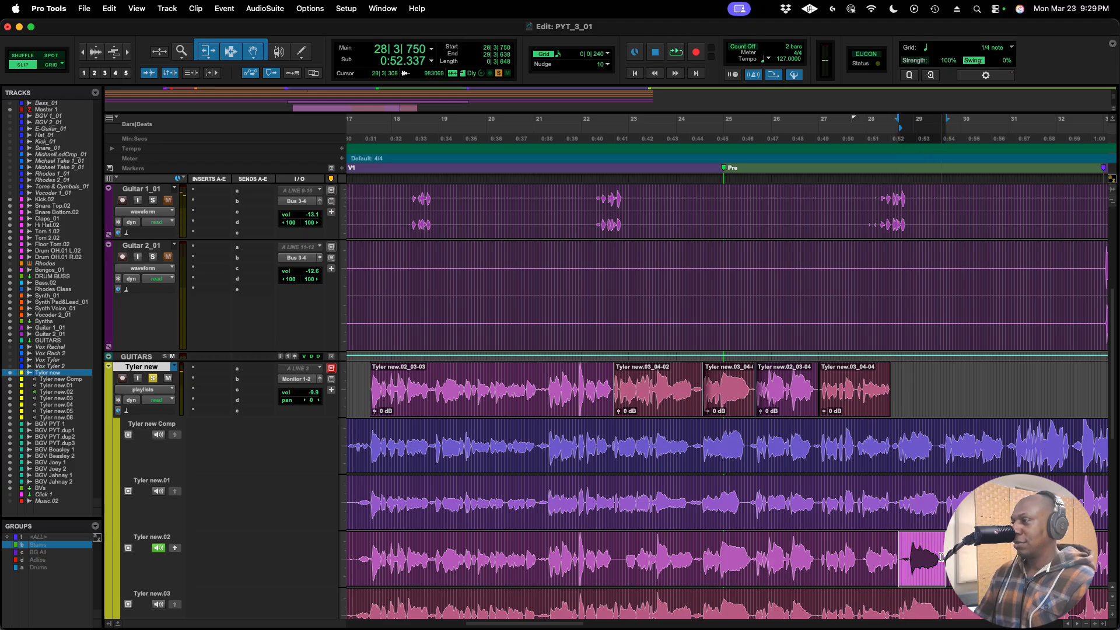
key(space)
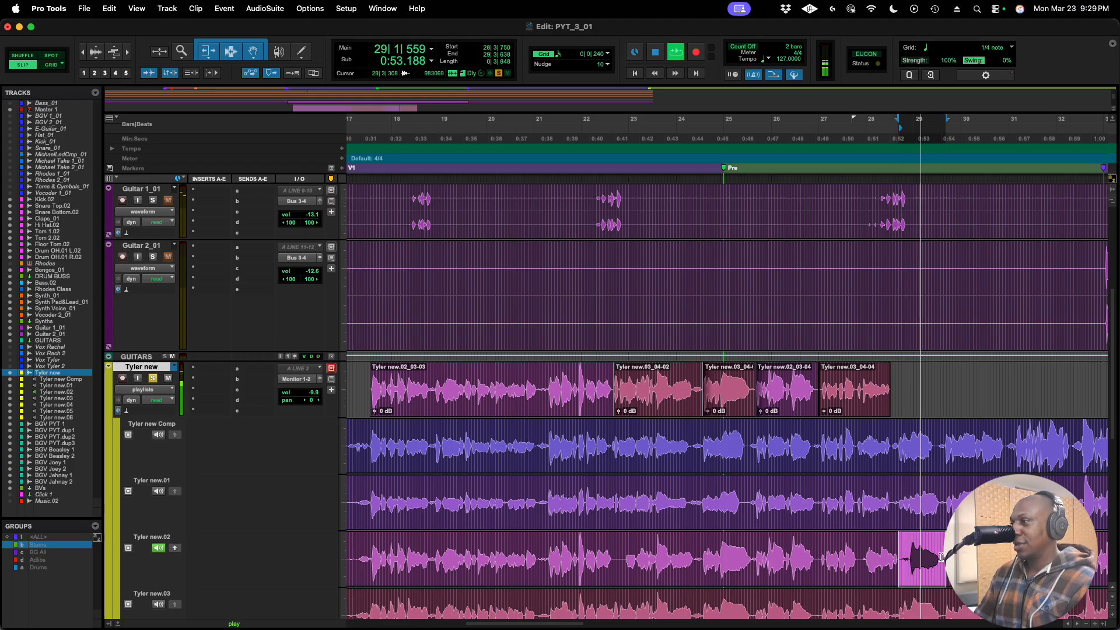
click(876, 547)
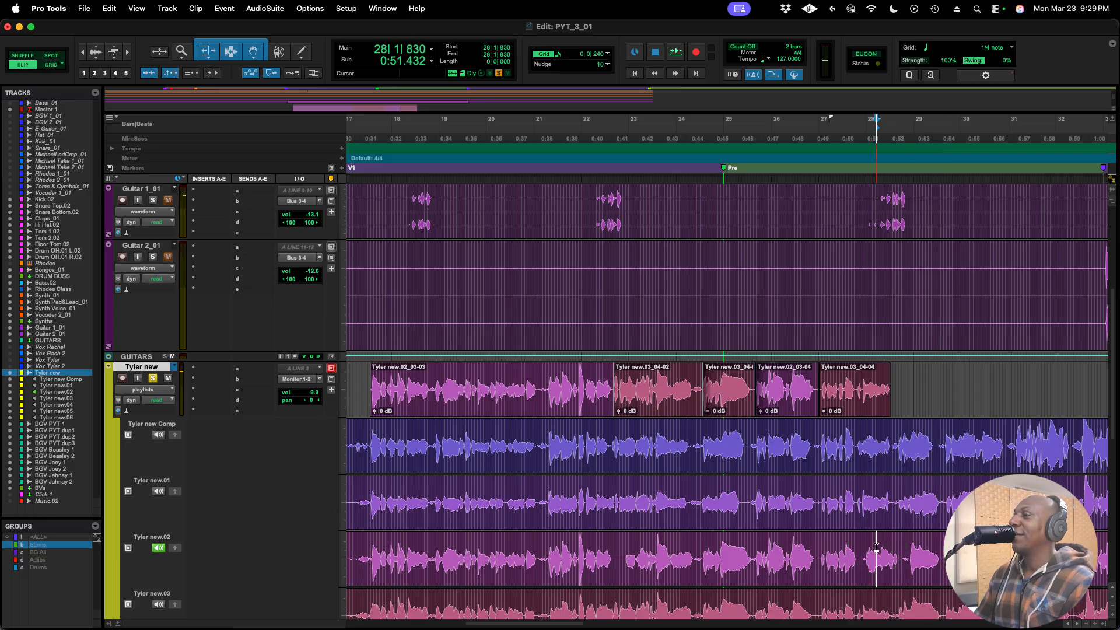
Solo the Tyler new.01 playlist and play it from about bar 28 beat 3.
click(893, 491)
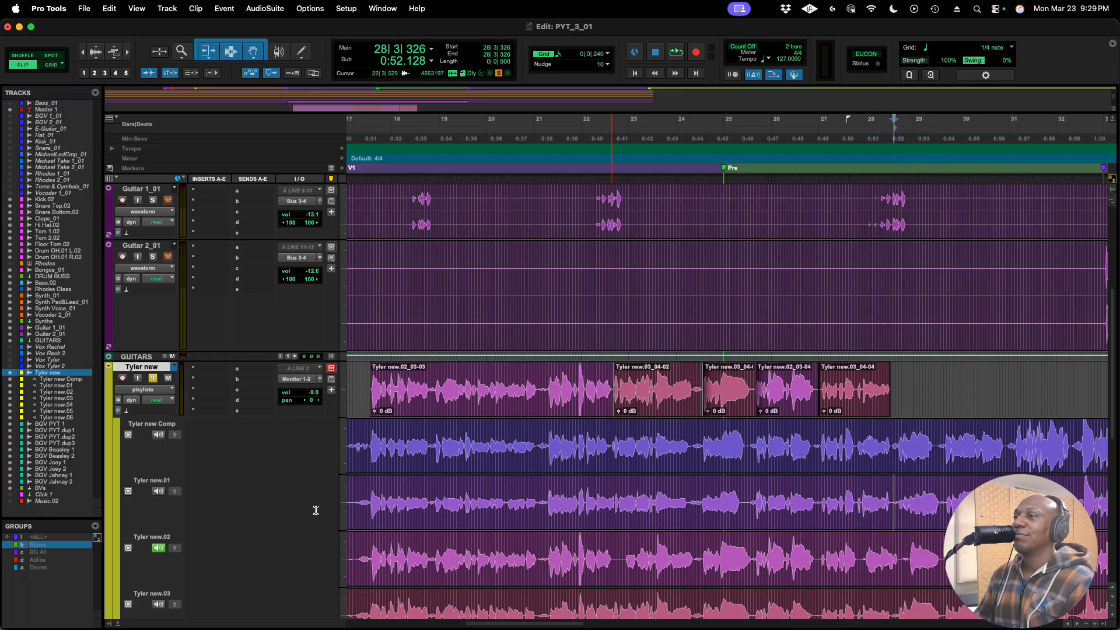
click(158, 491)
key(space)
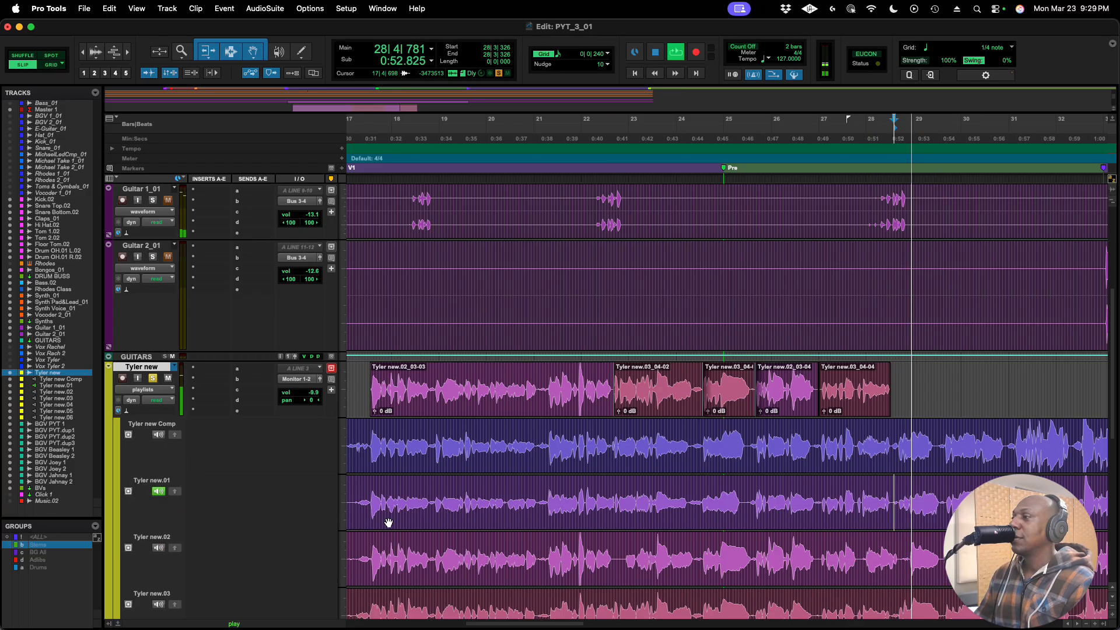
key(space)
scroll(711, 558, down, 1)
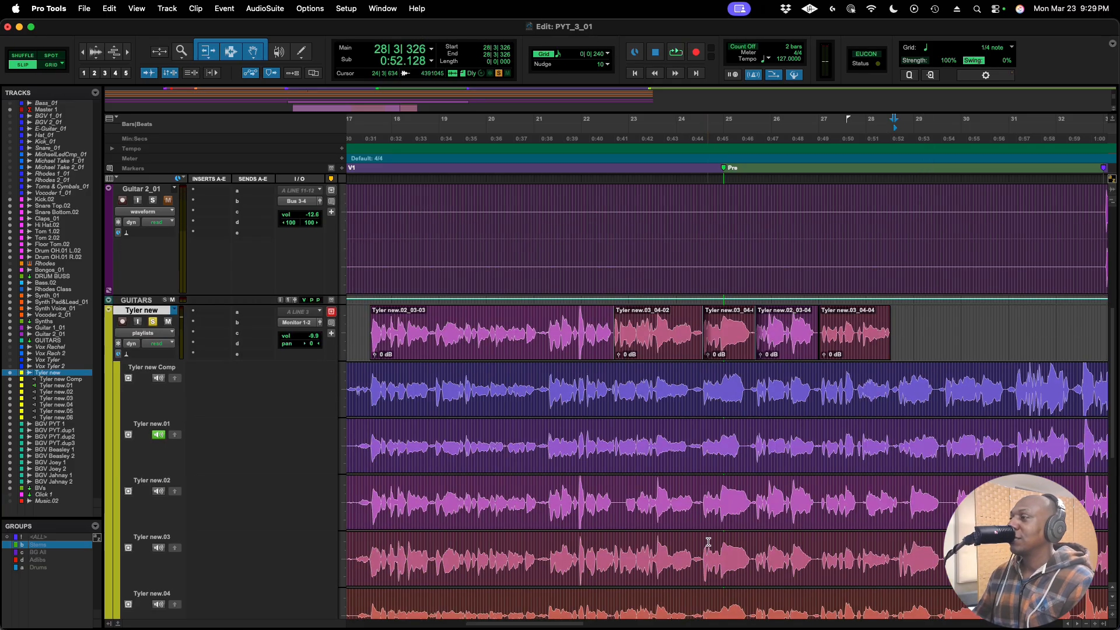
Play the main playlist from just before bar 26 to past its last clip, with the Tyler new.01 solo turned off.
click(769, 178)
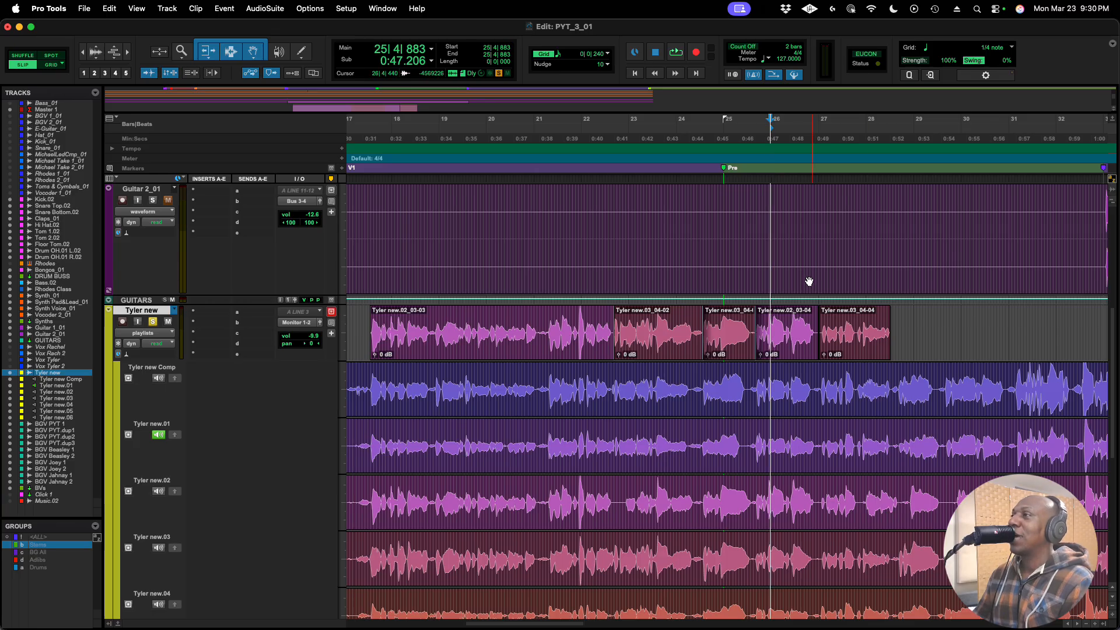
key(space)
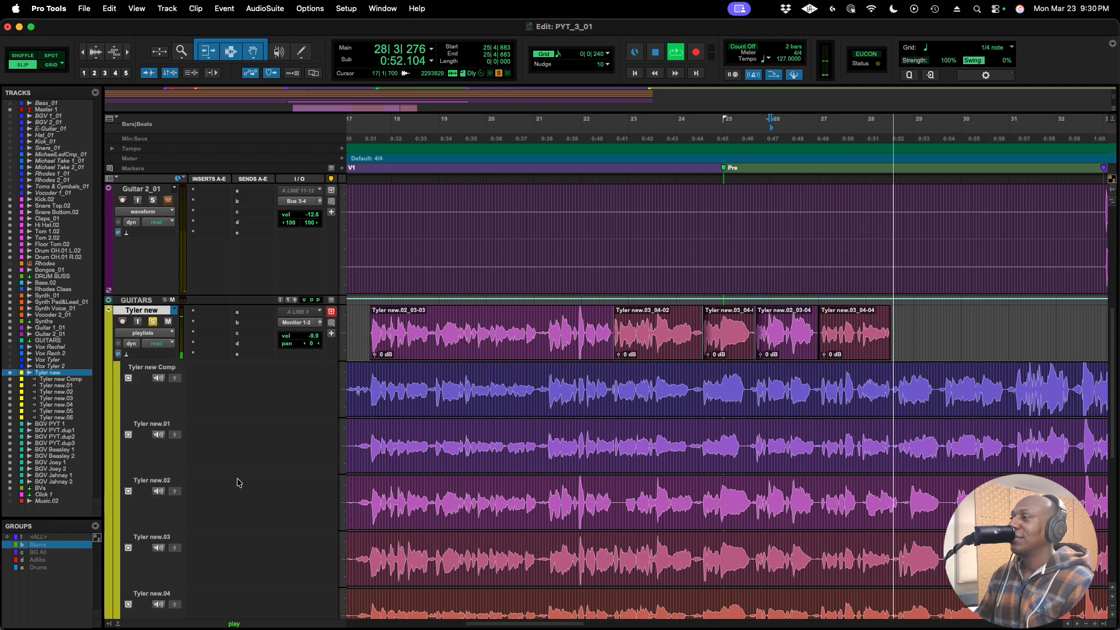
key(space)
Copy the Tyler new.01 phrases from about bar 28 beat 3 to just before bar 31 to the main playlist.
key(ctrl+Up)
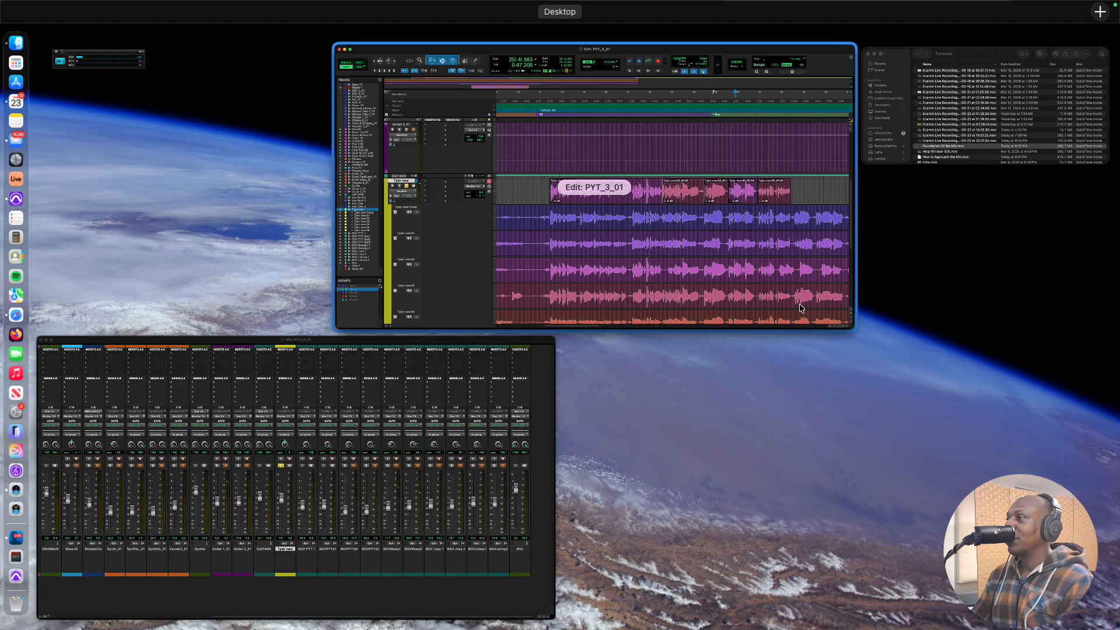
click(595, 193)
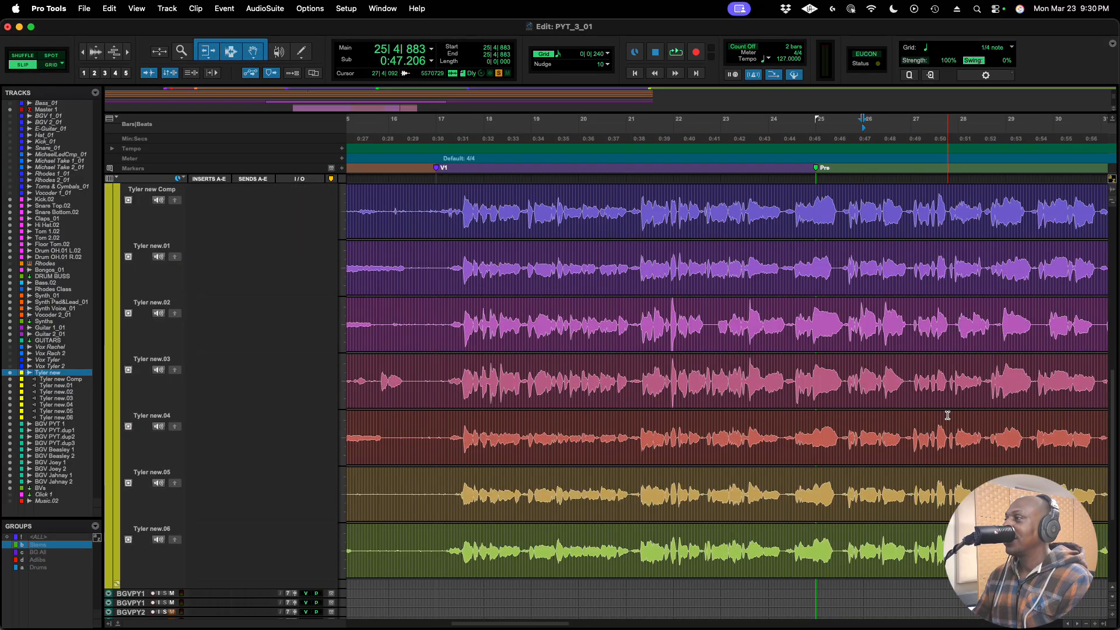
scroll(948, 416, up, 3)
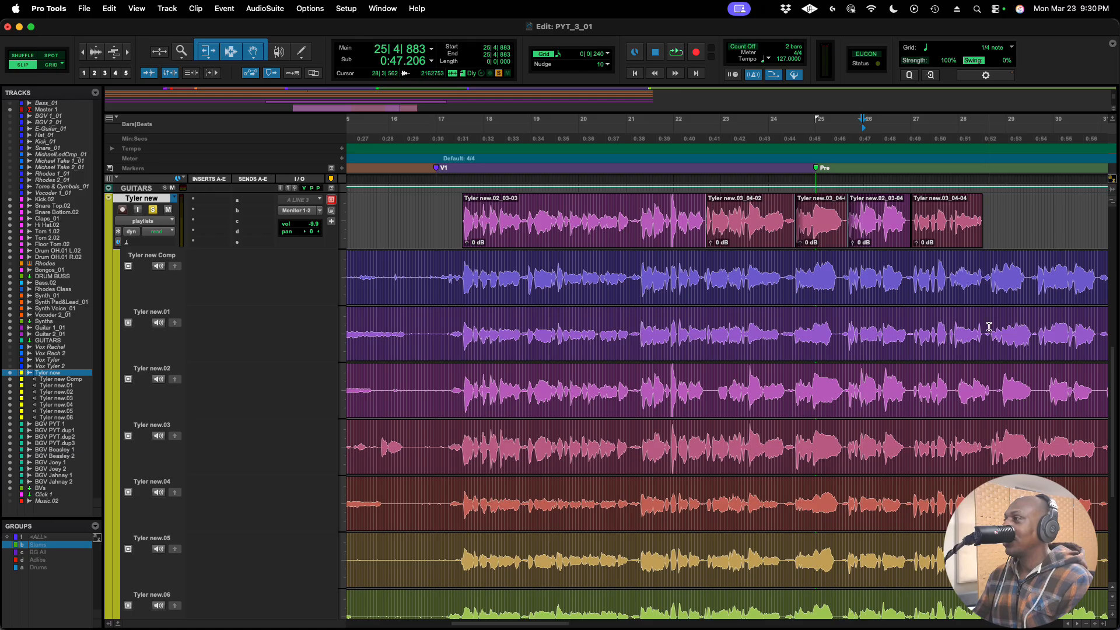
drag(983, 329, 717, 322)
click(174, 322)
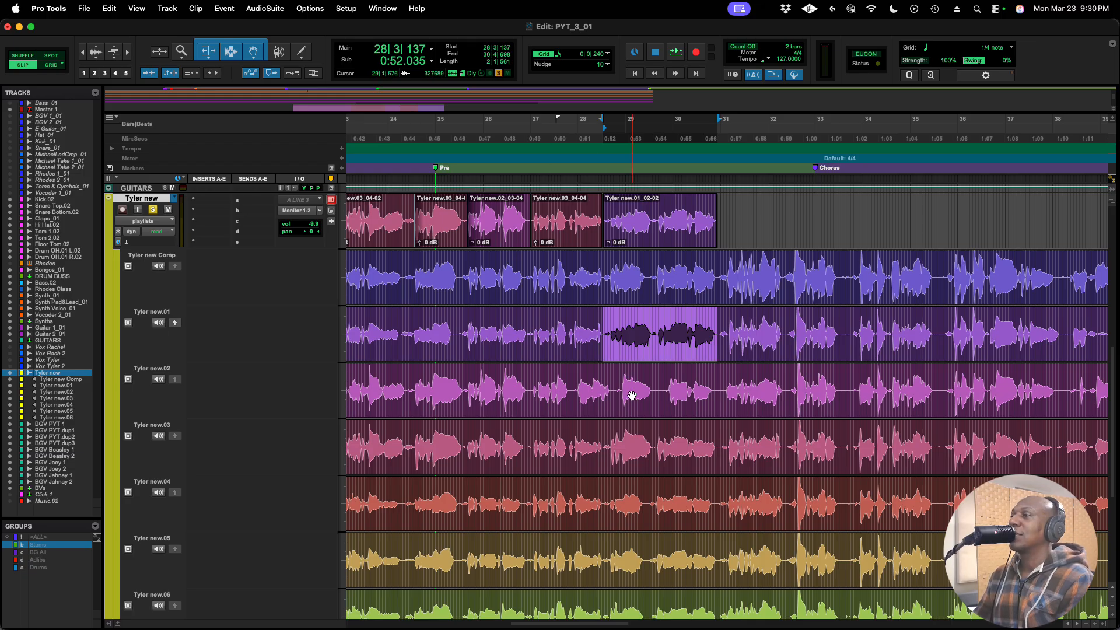
Audition Tyler new.02 soloed from bar 28 beat 4 and copy its phrase from just before bar 31 to bar 32 beat 2 to the main playlist.
click(158, 379)
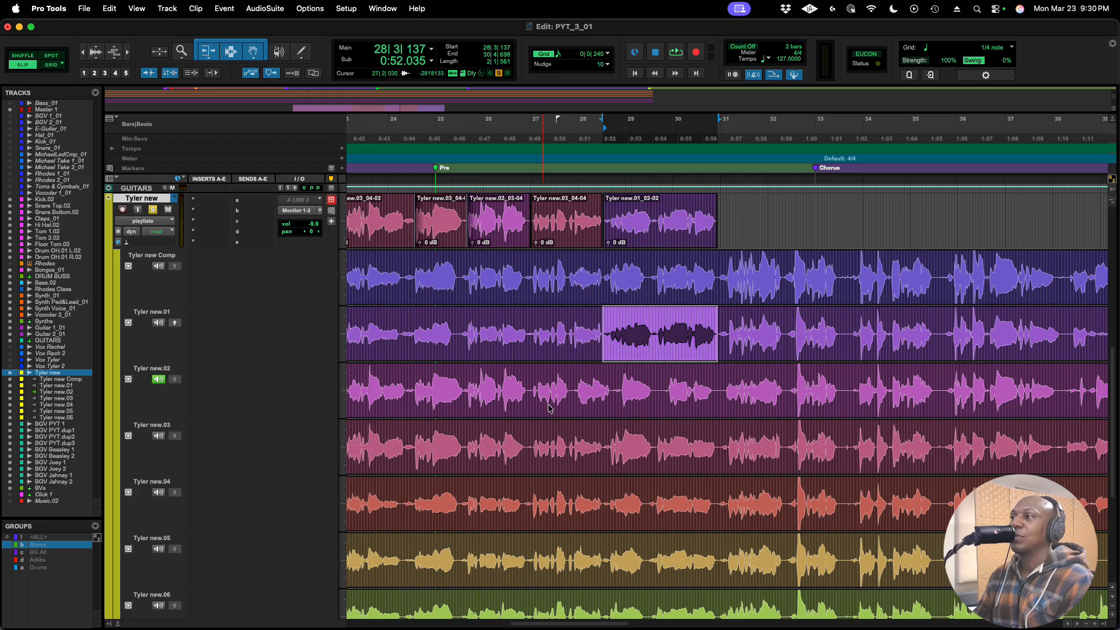
click(620, 389)
key(space)
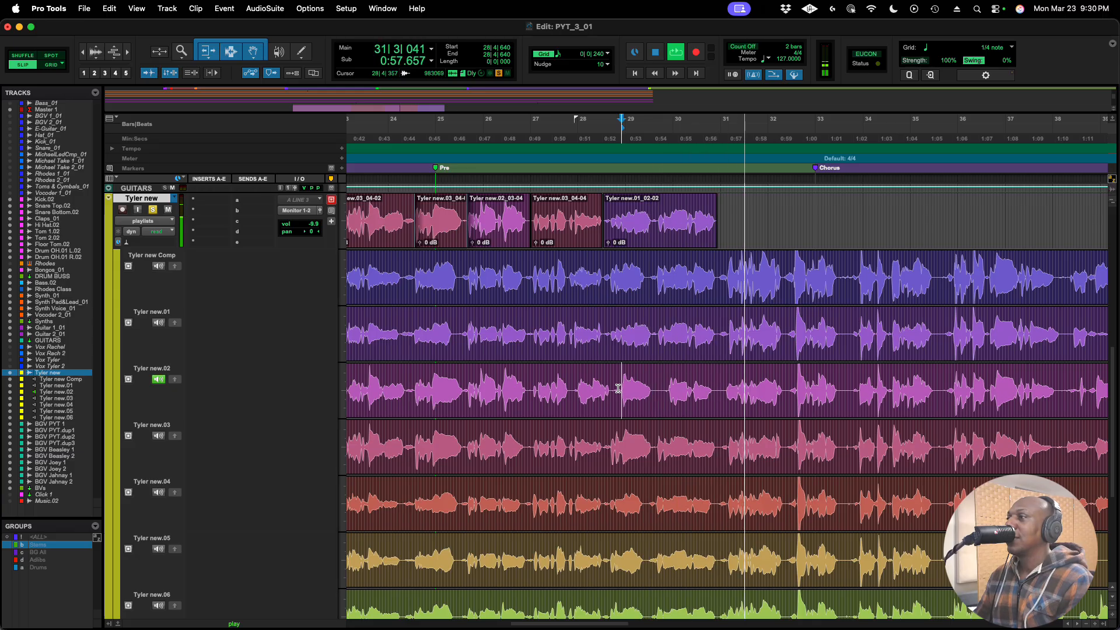
key(space)
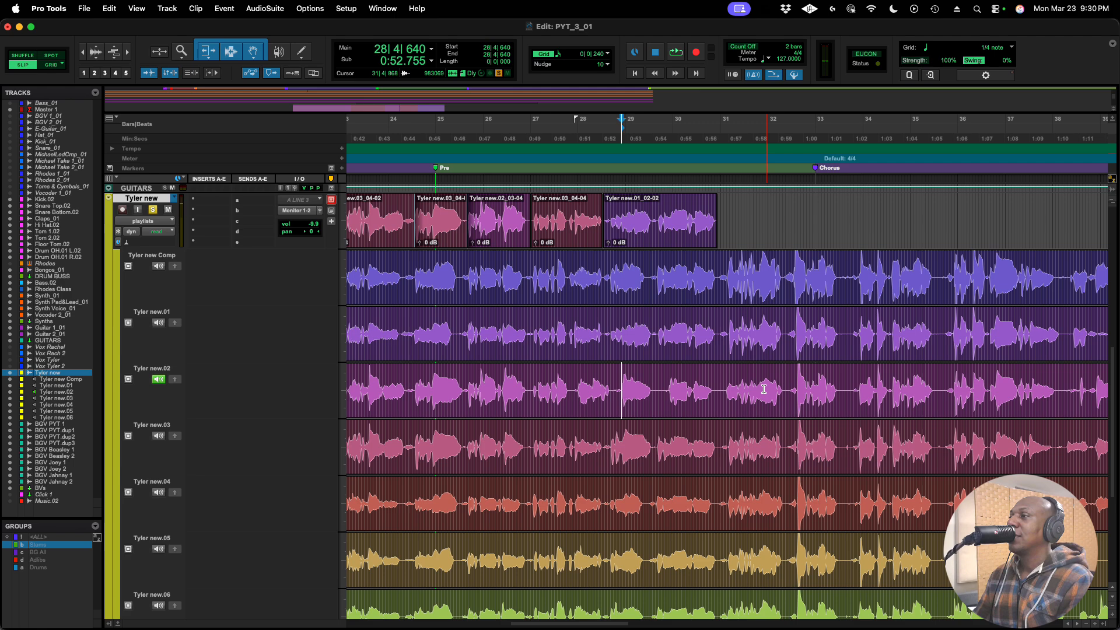
drag(718, 388, 789, 392)
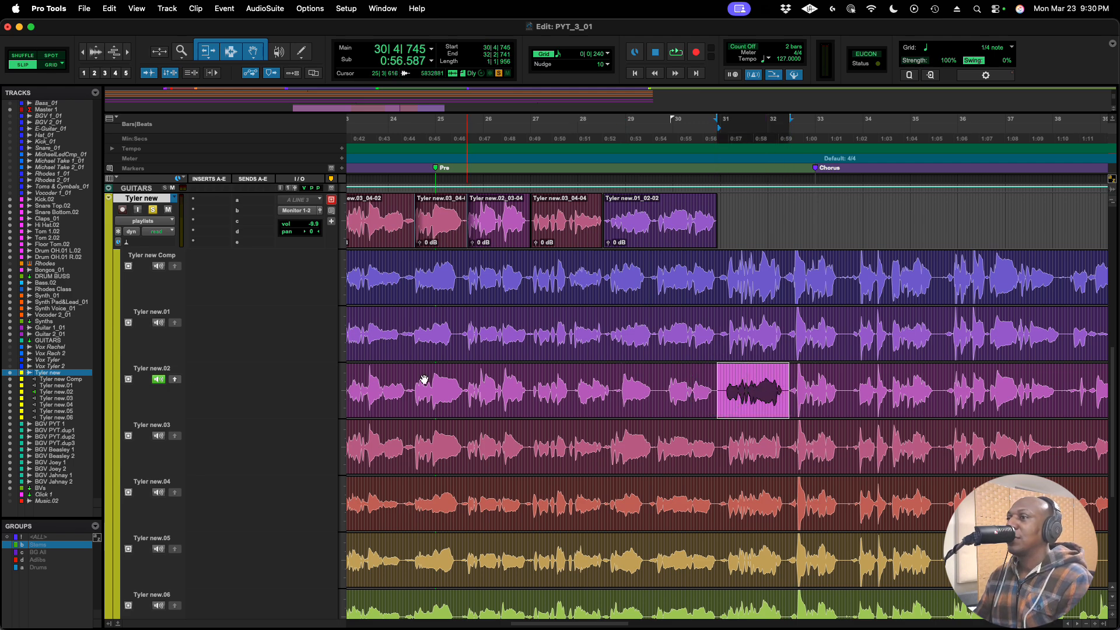
click(175, 381)
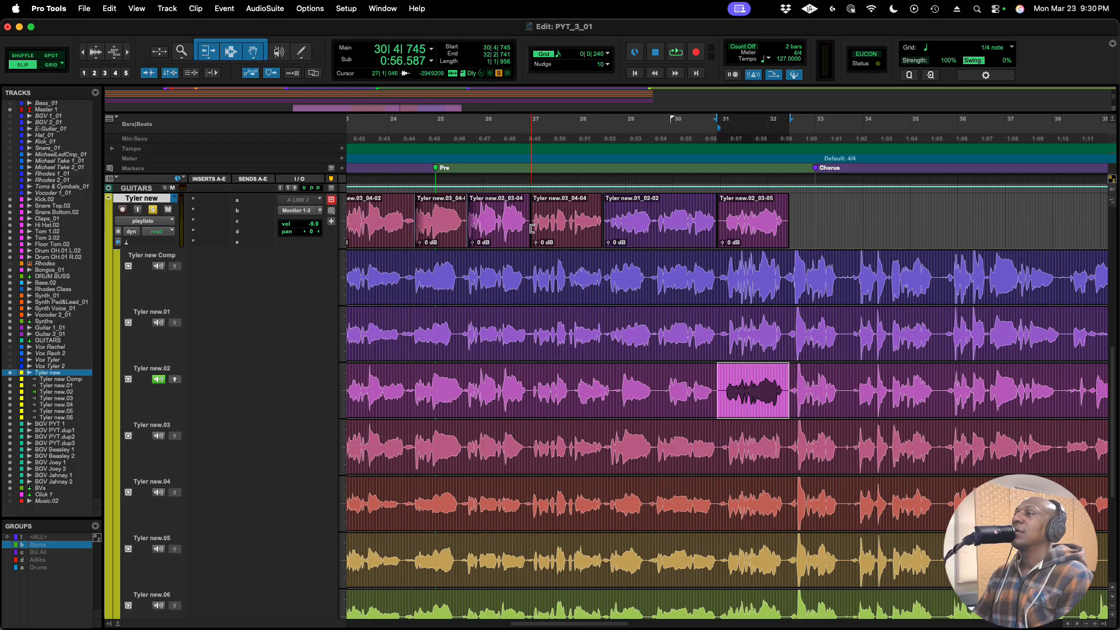
Turn off the Tyler new.02 playlist solo and move the Edit window aside to uncover the Mix window.
scroll(533, 230, left, 2)
scroll(532, 231, left, 2)
scroll(530, 235, up, 3)
scroll(529, 236, left, 5)
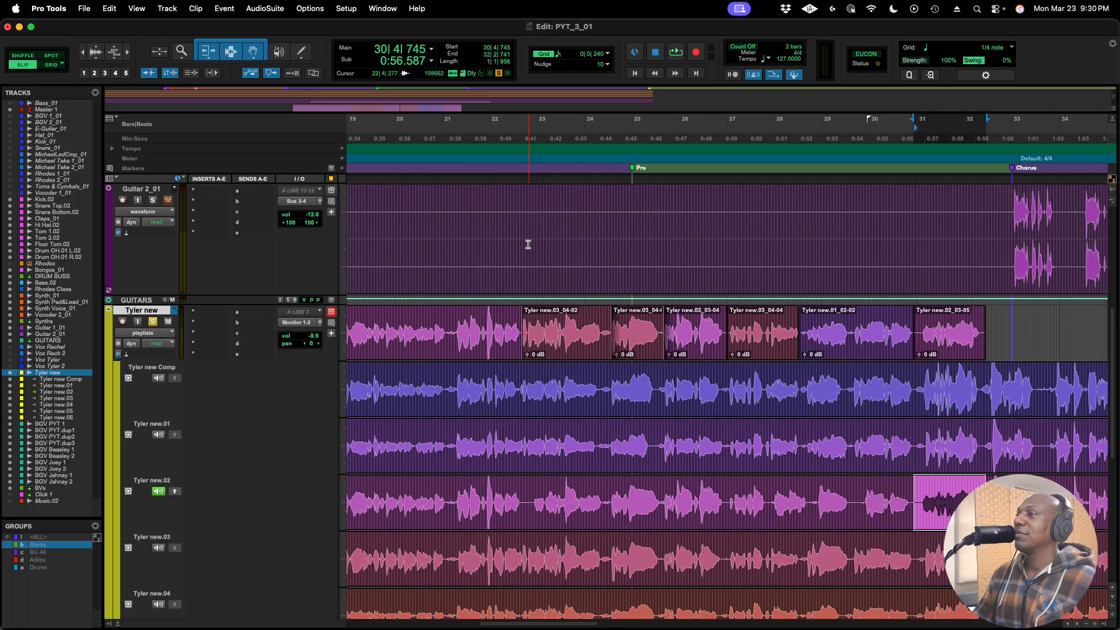
scroll(533, 327, left, 3)
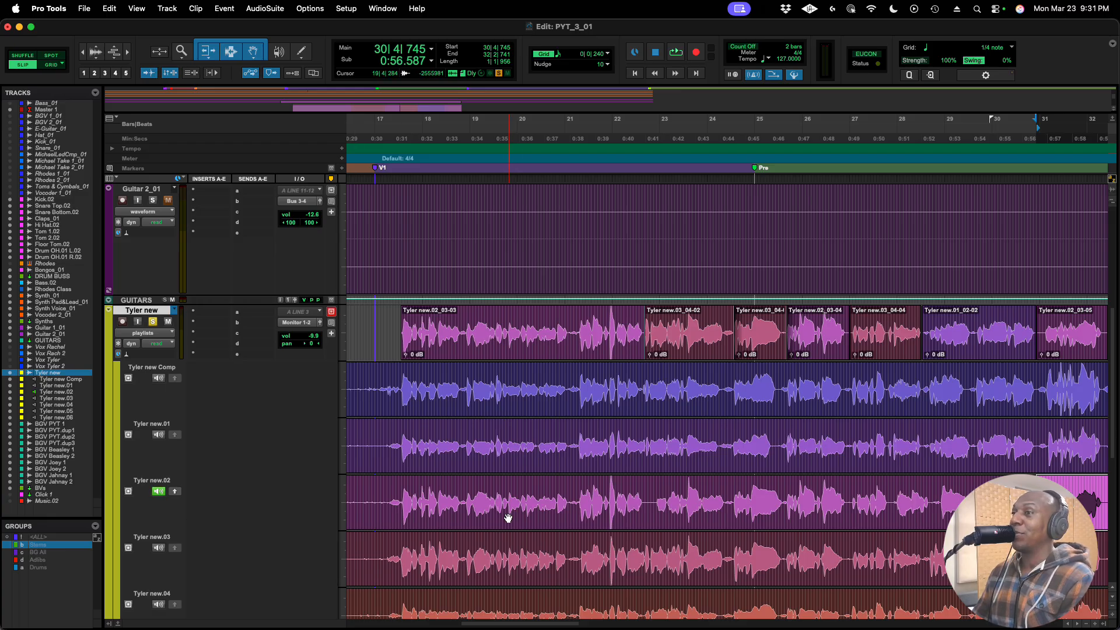
click(158, 491)
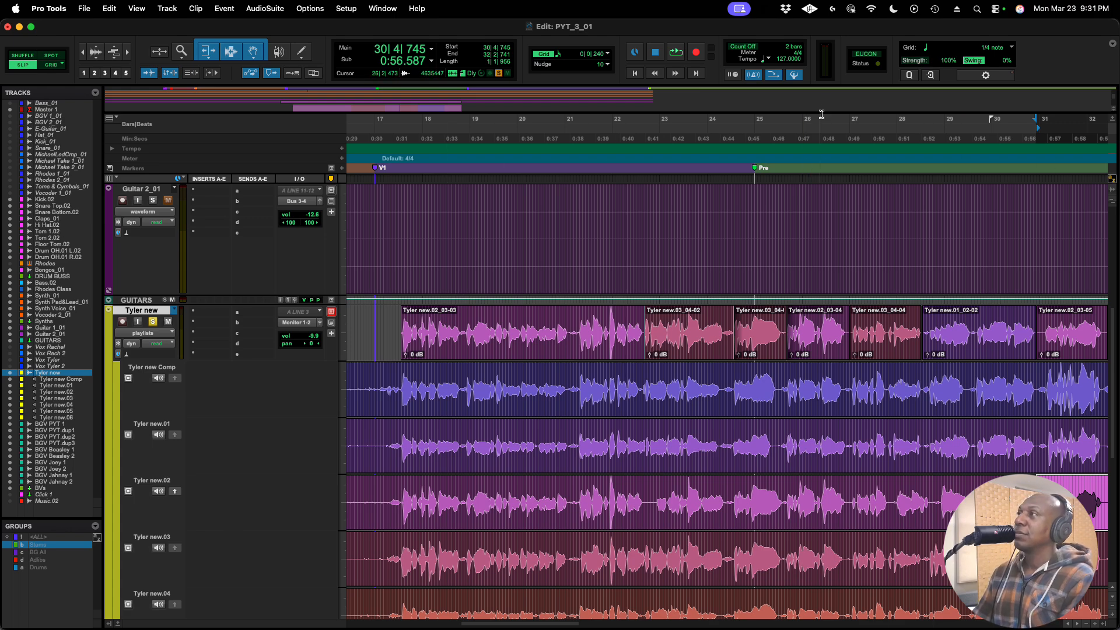
drag(825, 39, 706, 47)
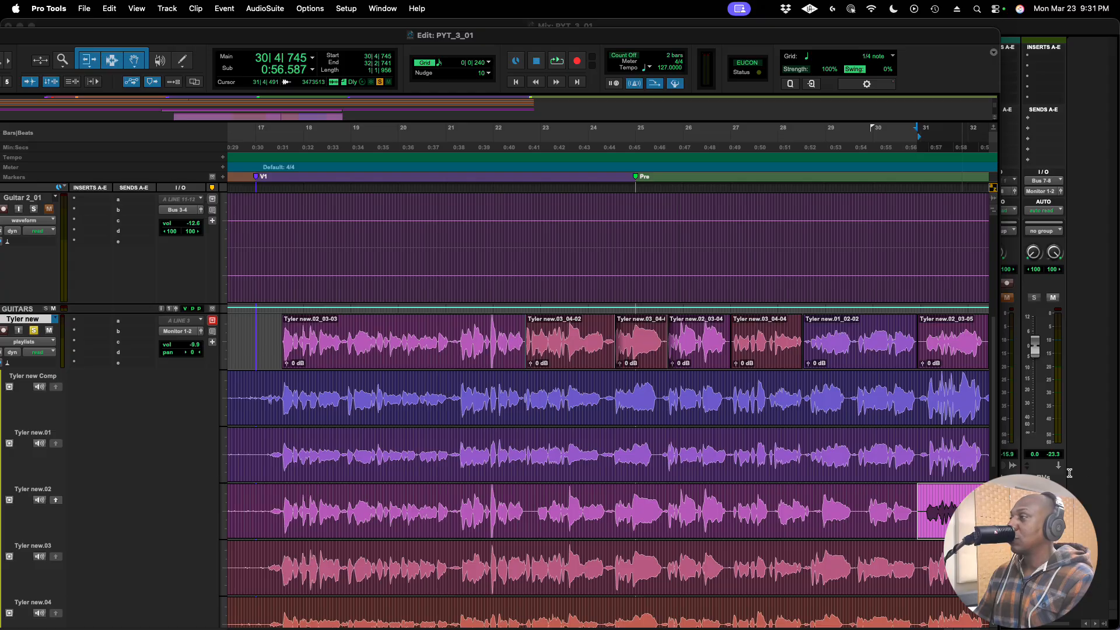